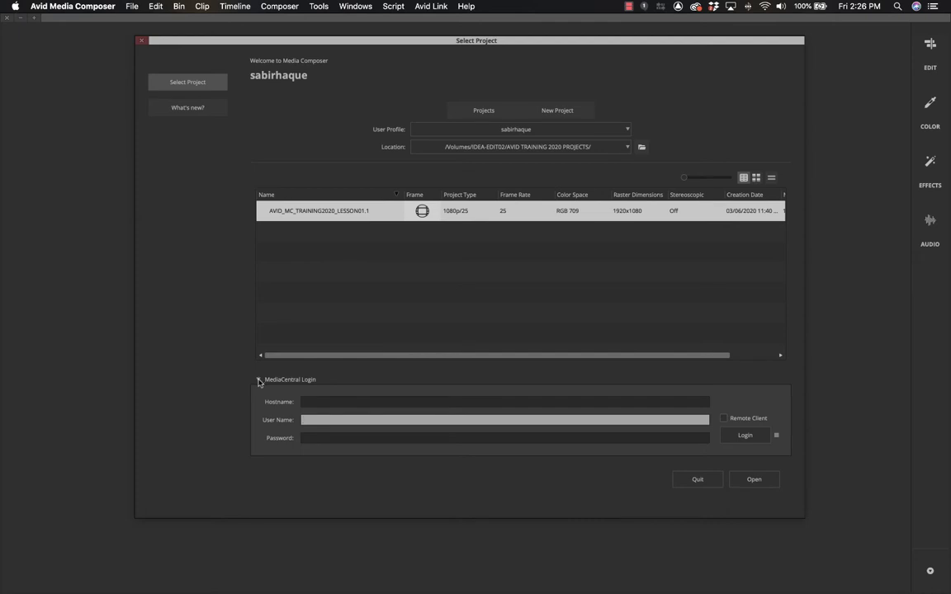
Open the AVID_MC_TRAINING2020_LESSON01.1 project and park the timeline playhead at about 01:00:04:02
click(259, 380)
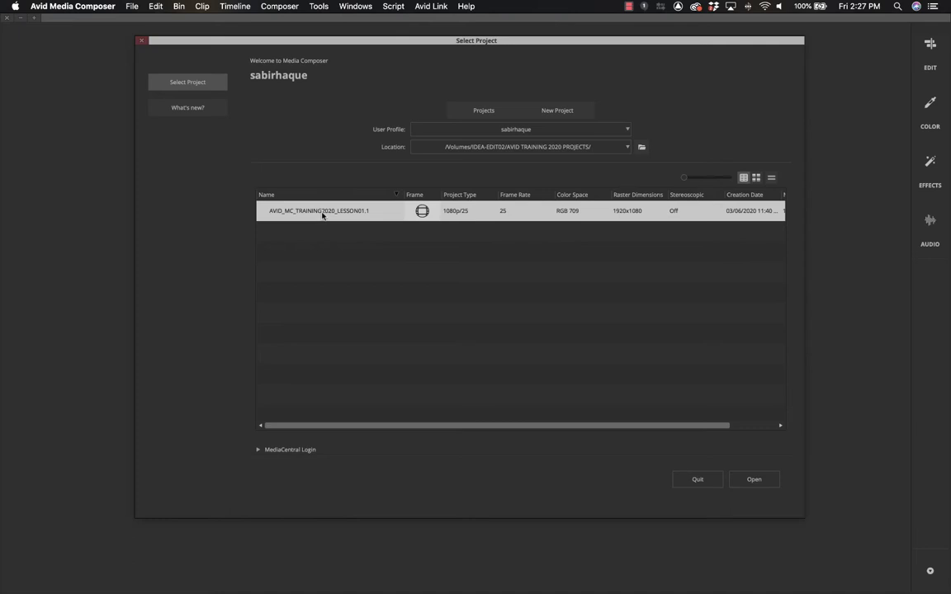
double_click(322, 213)
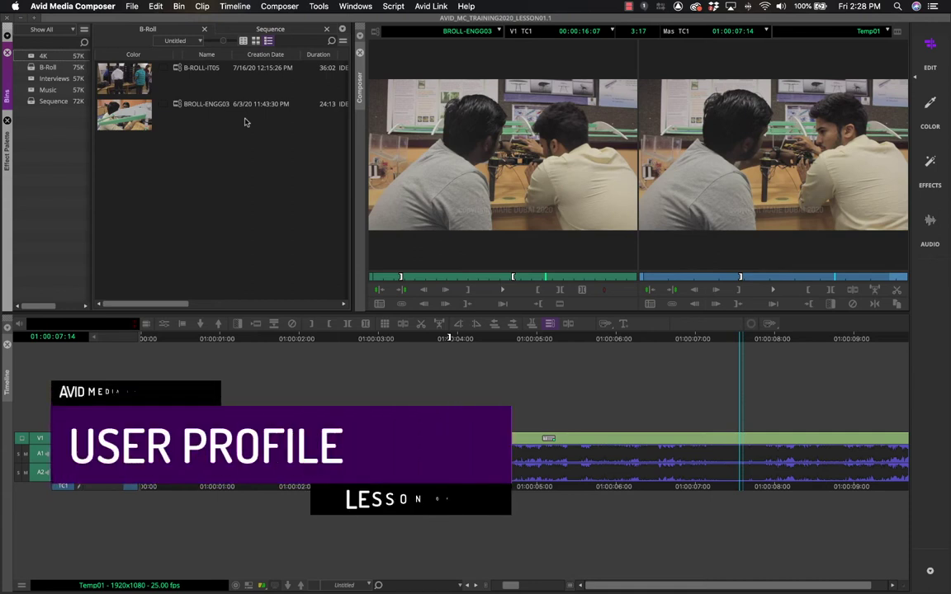
click(364, 340)
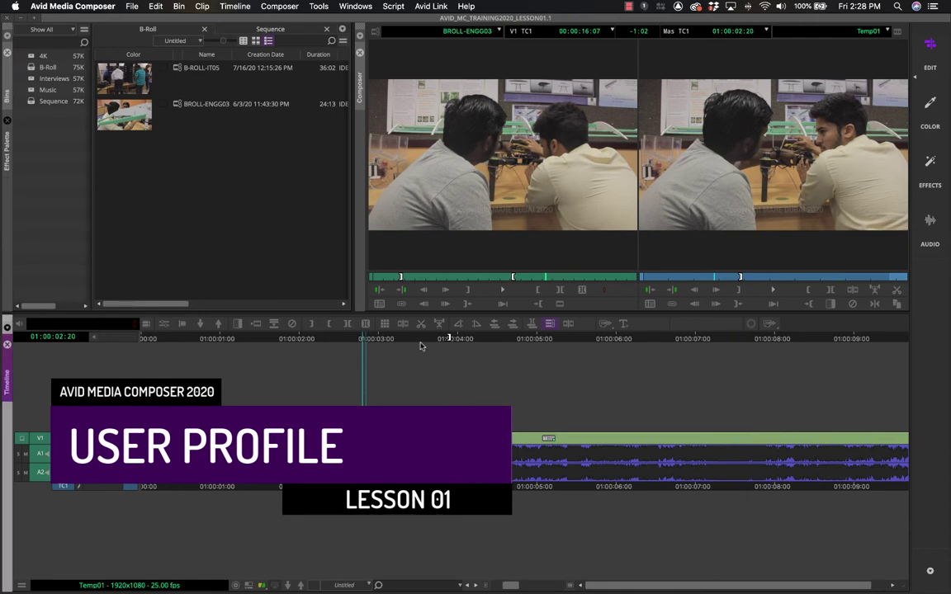
click(466, 341)
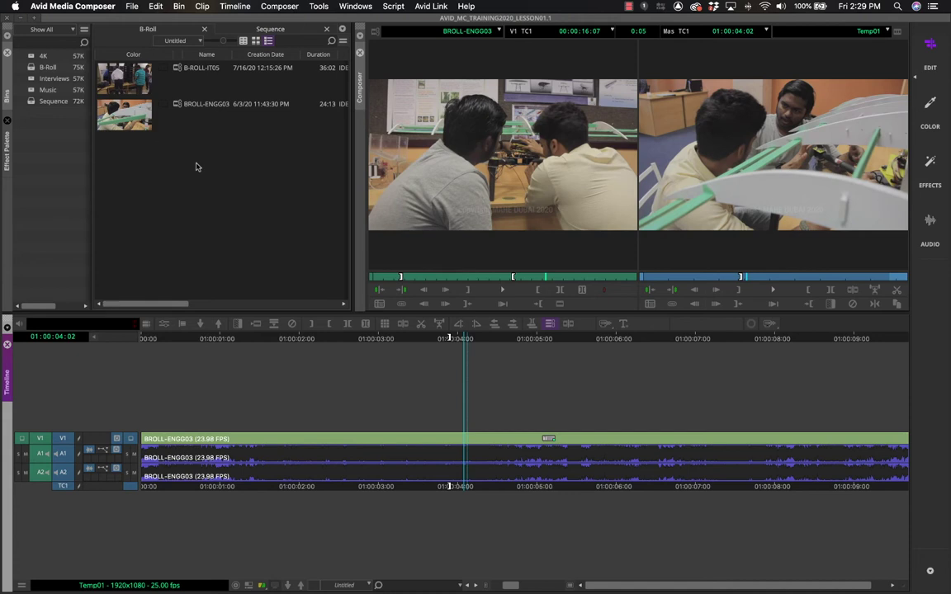
Open the project's settings window and display the user settings
click(130, 7)
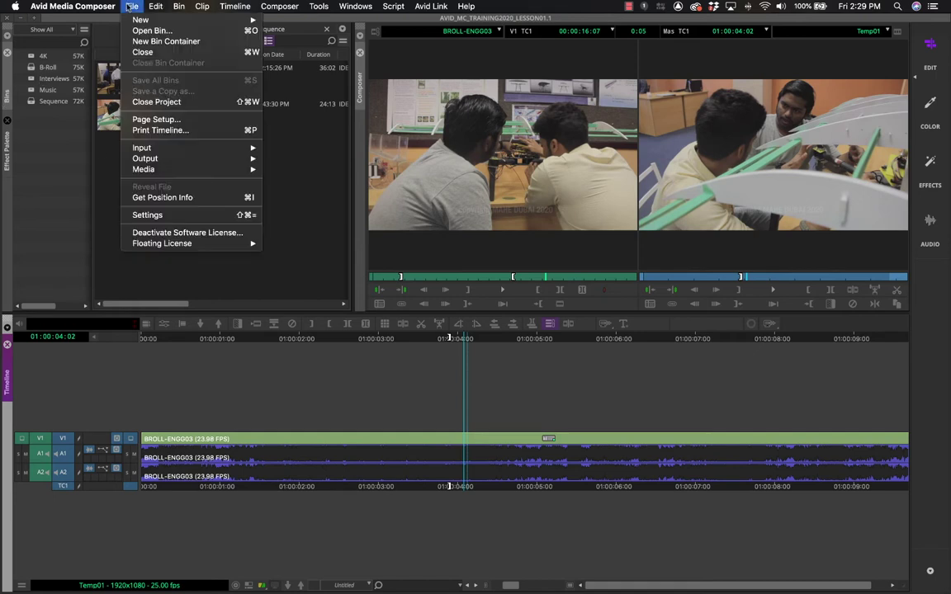
click(152, 217)
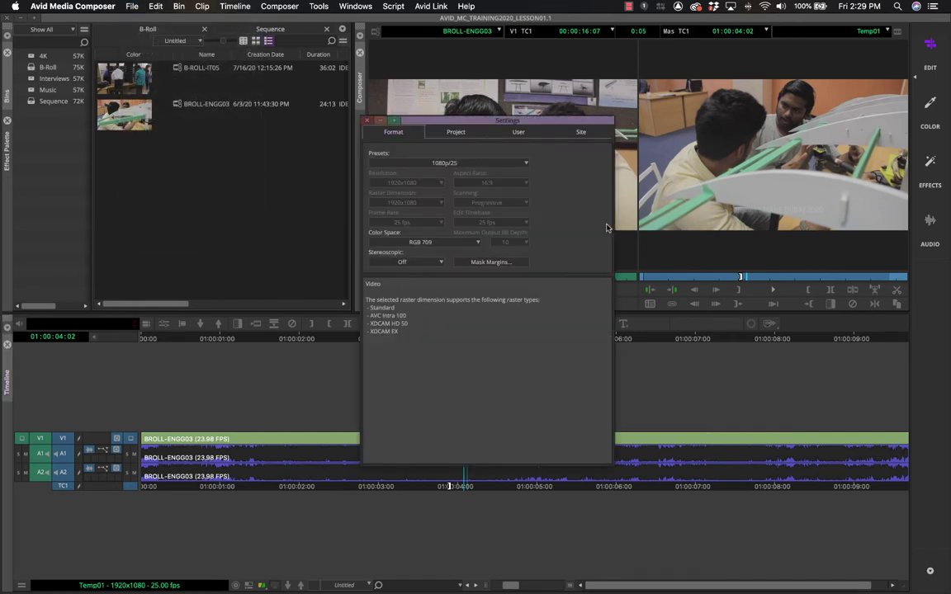
drag(513, 122, 500, 55)
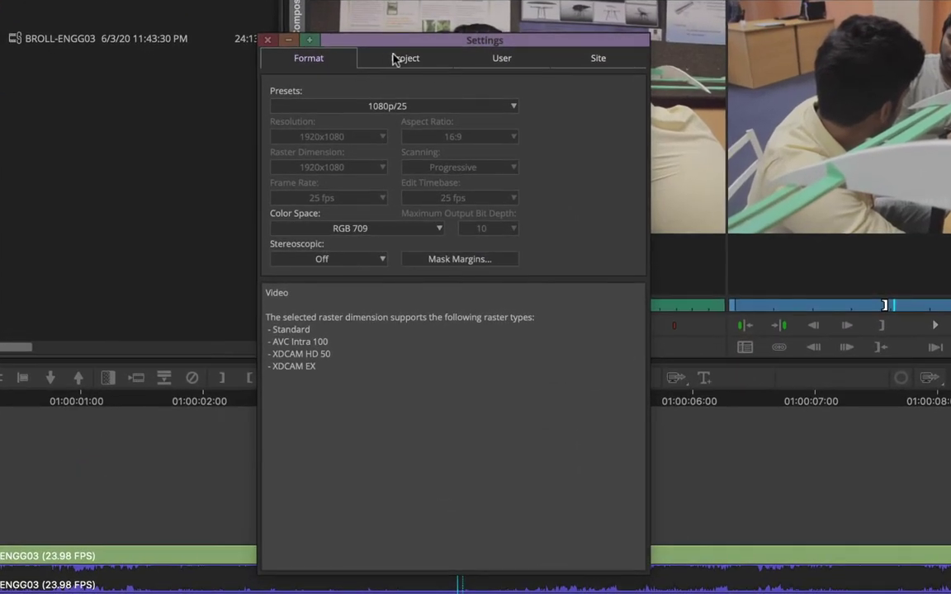
click(394, 59)
click(501, 58)
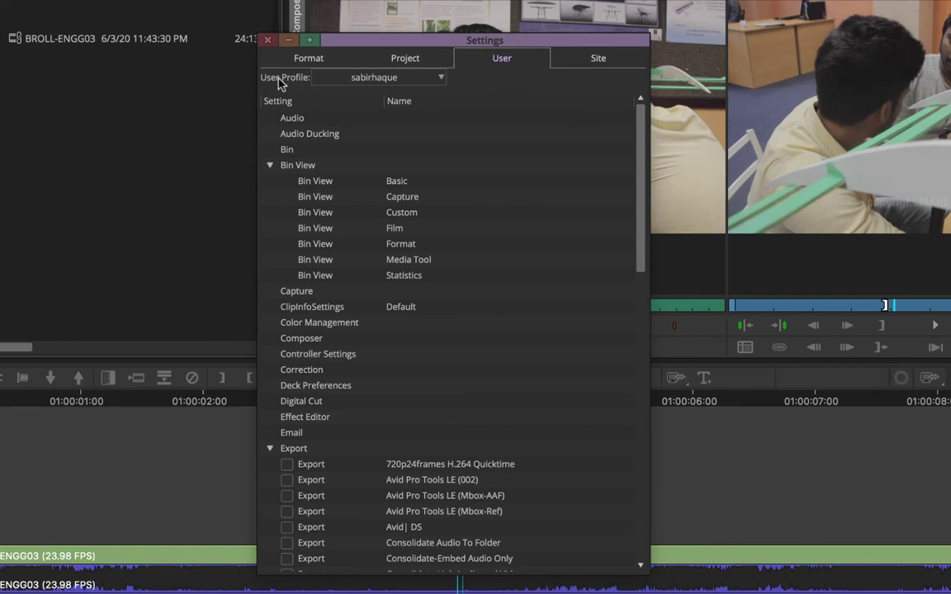
click(442, 80)
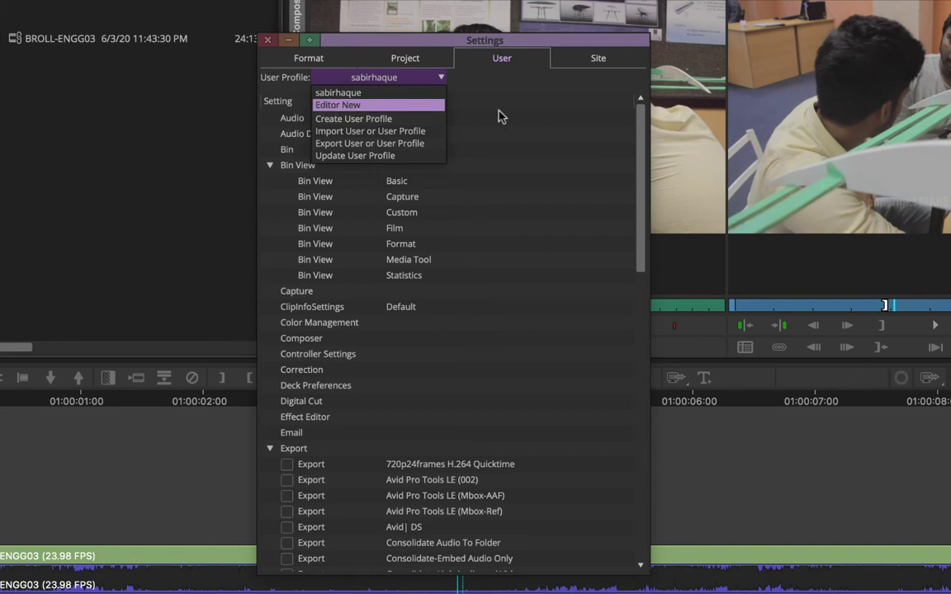
click(389, 121)
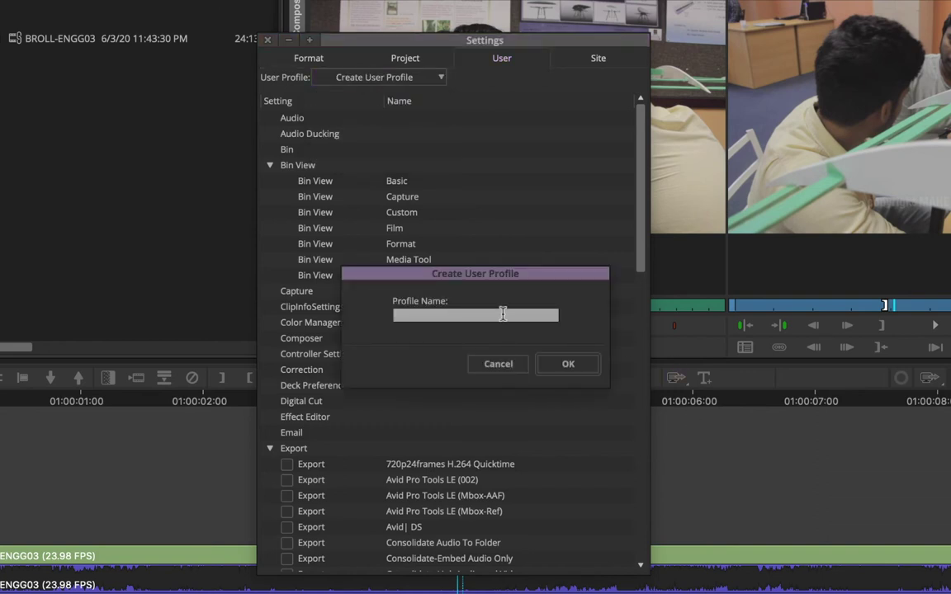
click(499, 365)
Switch the active user profile to Editor New
click(359, 76)
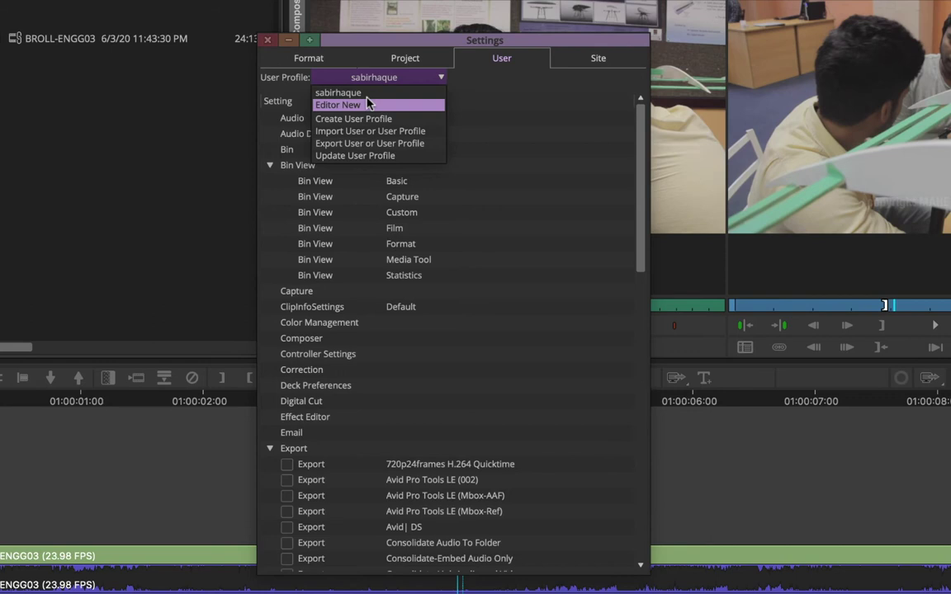
click(368, 105)
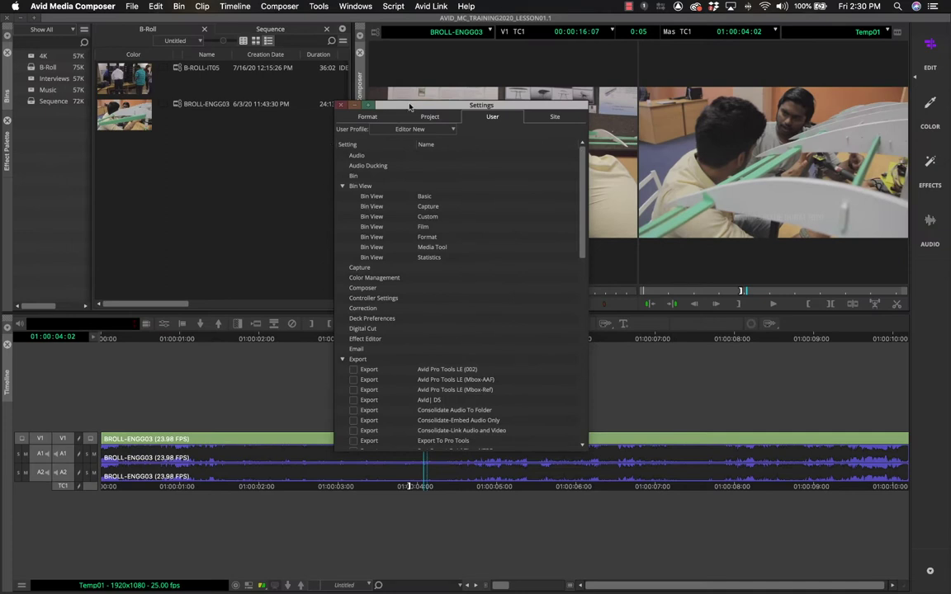
drag(370, 104, 379, 54)
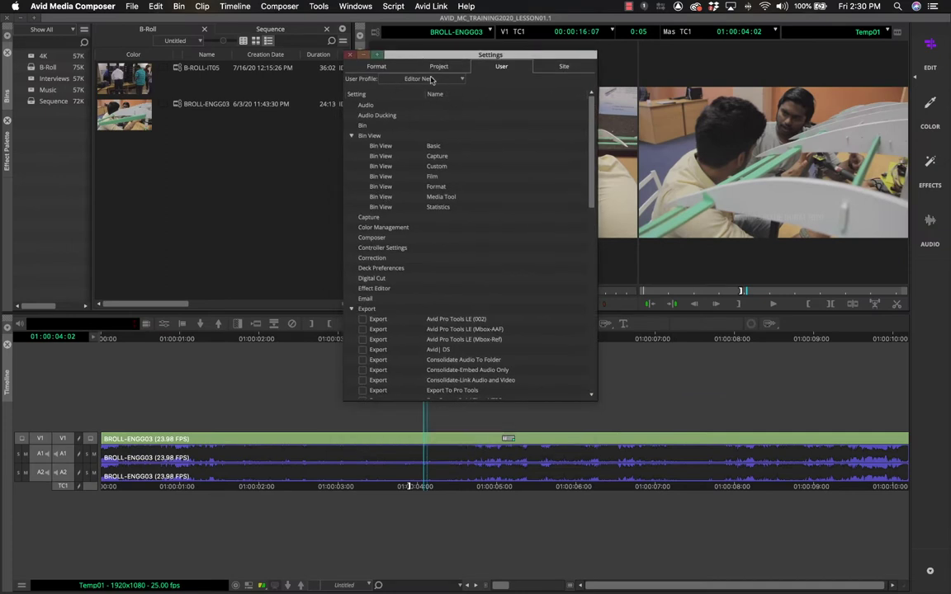
click(441, 80)
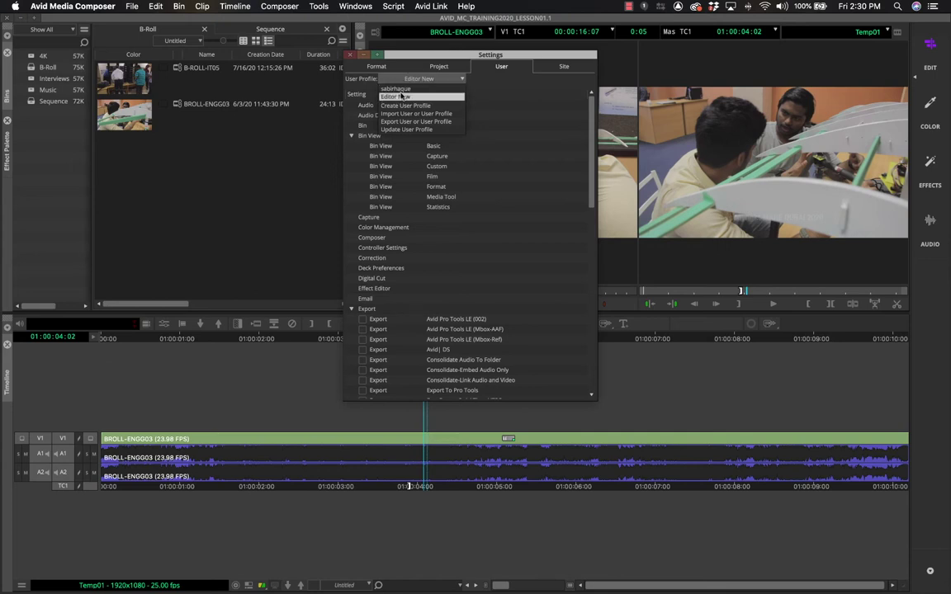
click(532, 87)
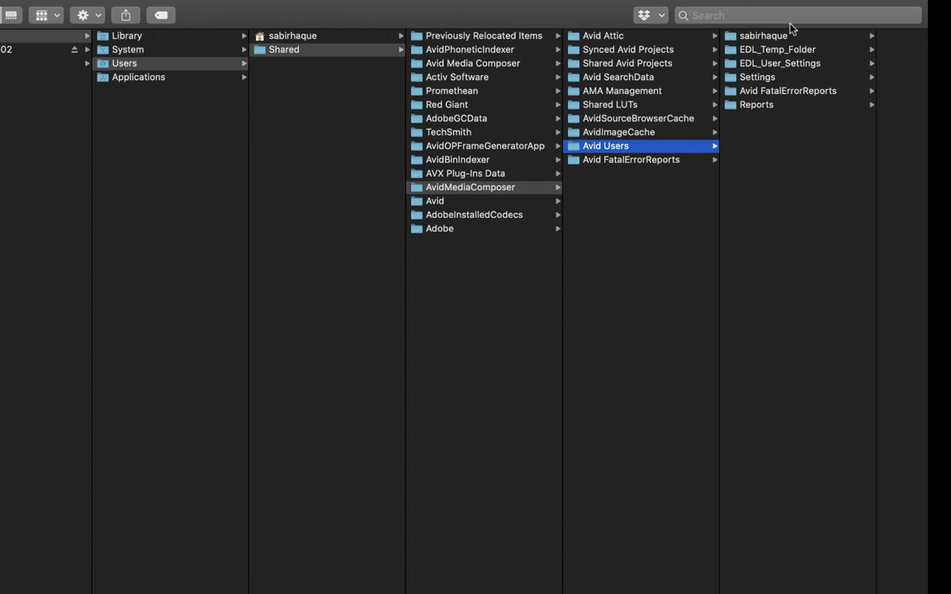
In Finder, examine the user's folder inside Avid Users and the user, settings and MCState files of the Editor New profile
key(Right)
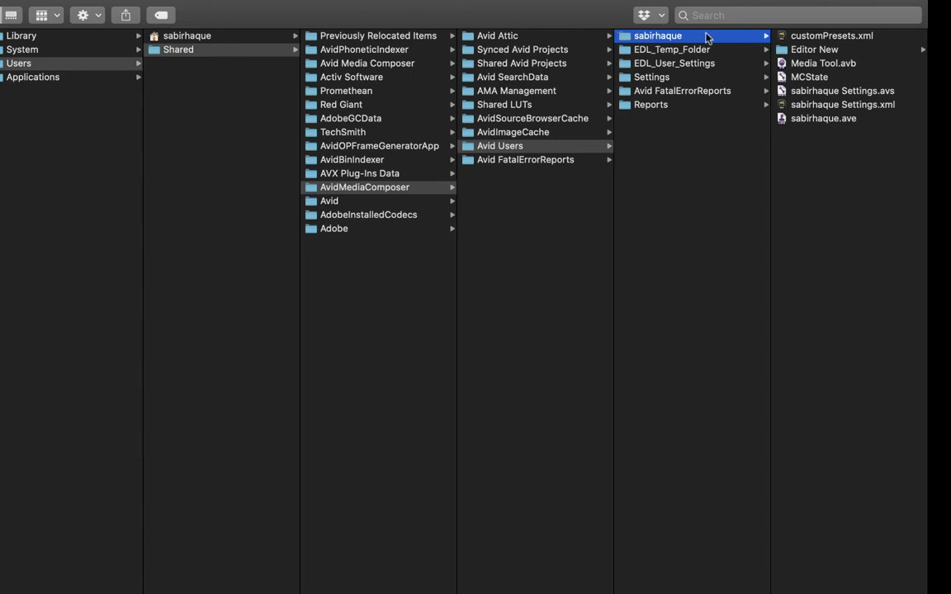
click(823, 51)
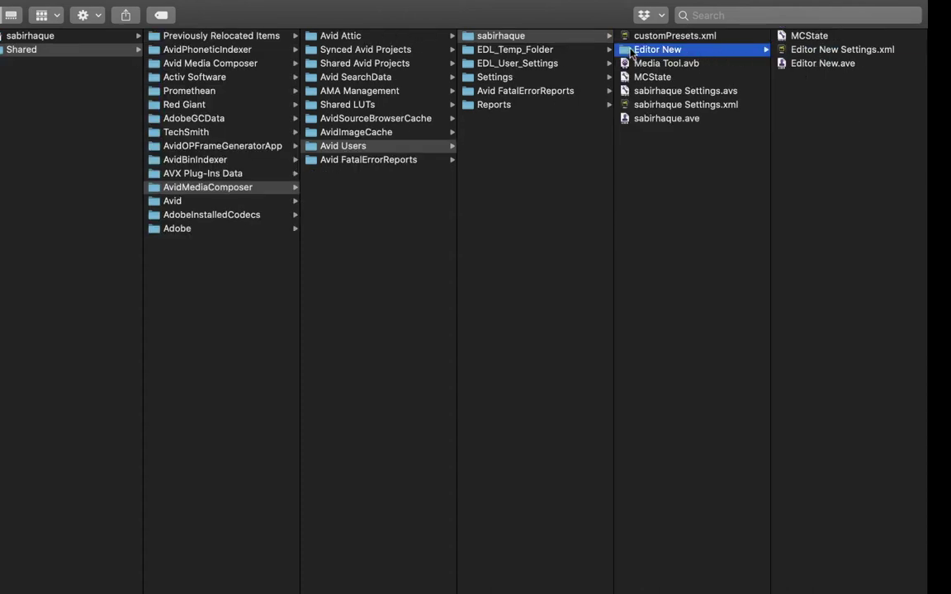
click(839, 63)
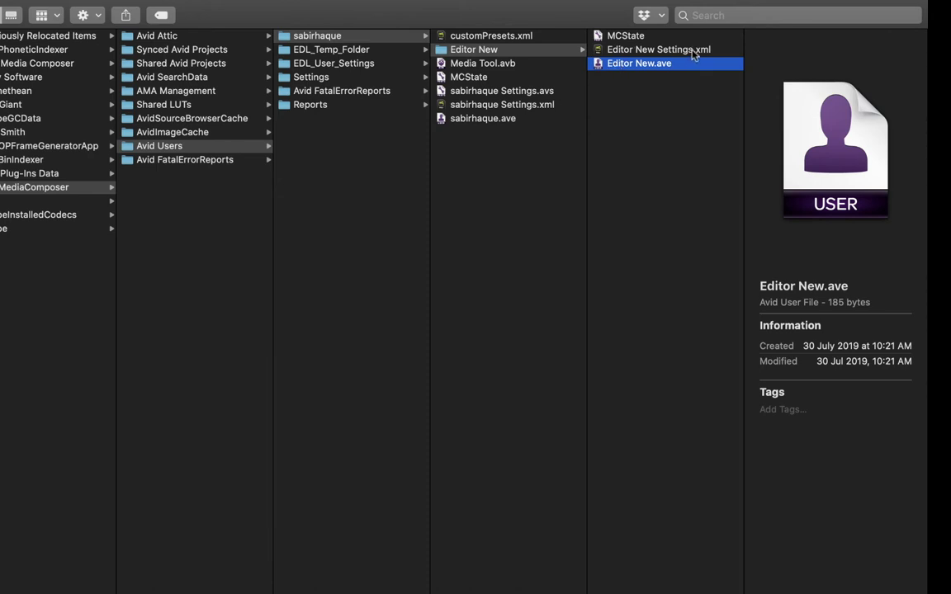
click(693, 51)
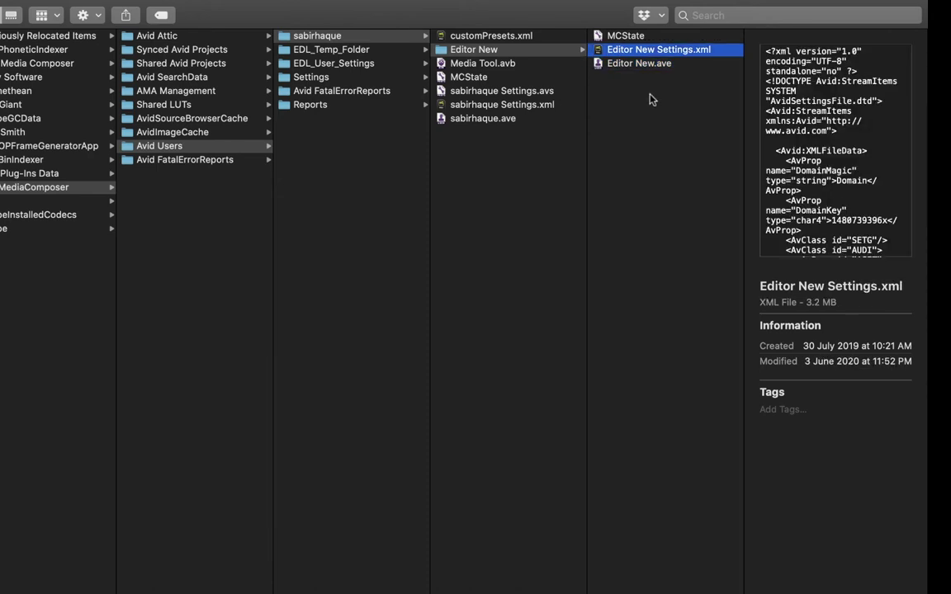
click(629, 37)
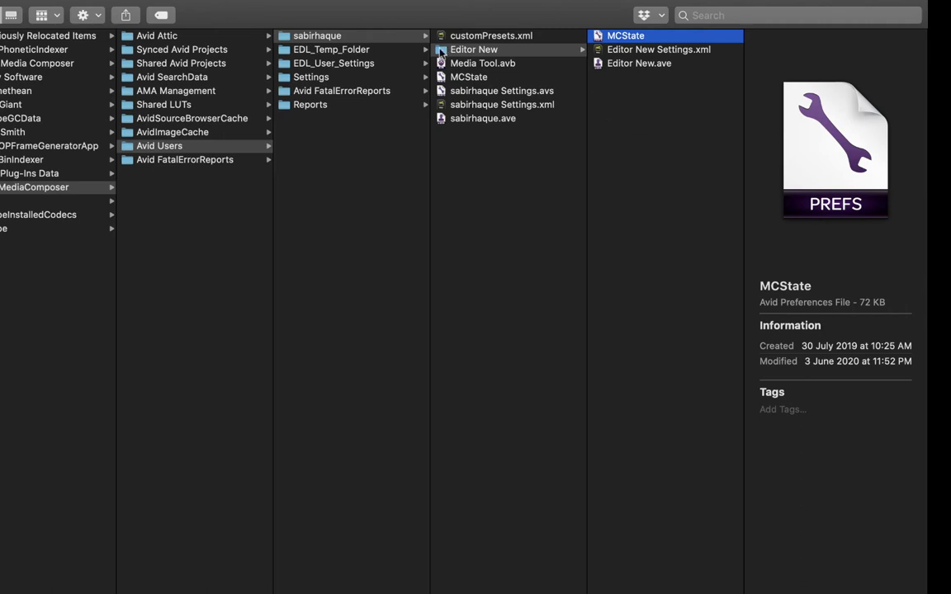
click(475, 50)
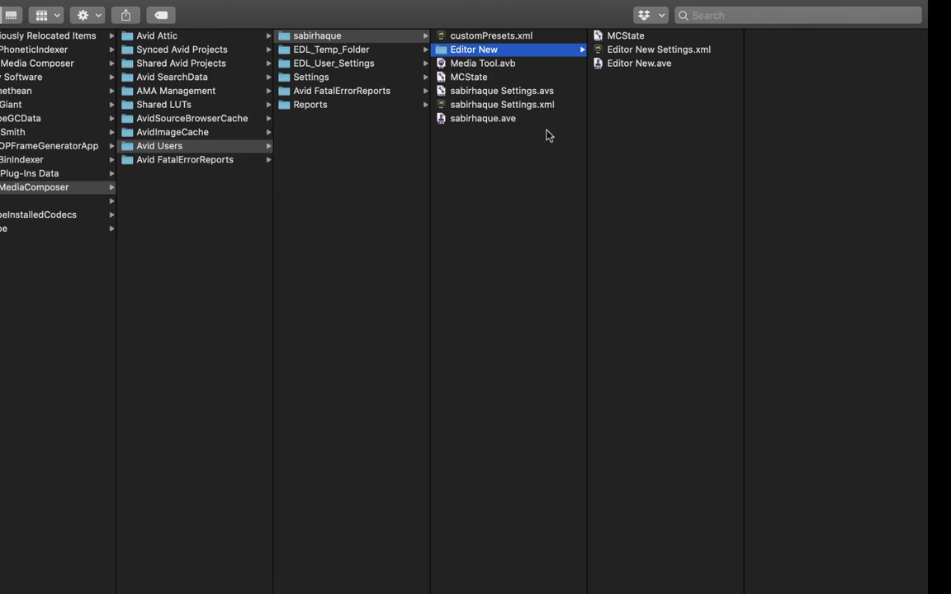
click(317, 36)
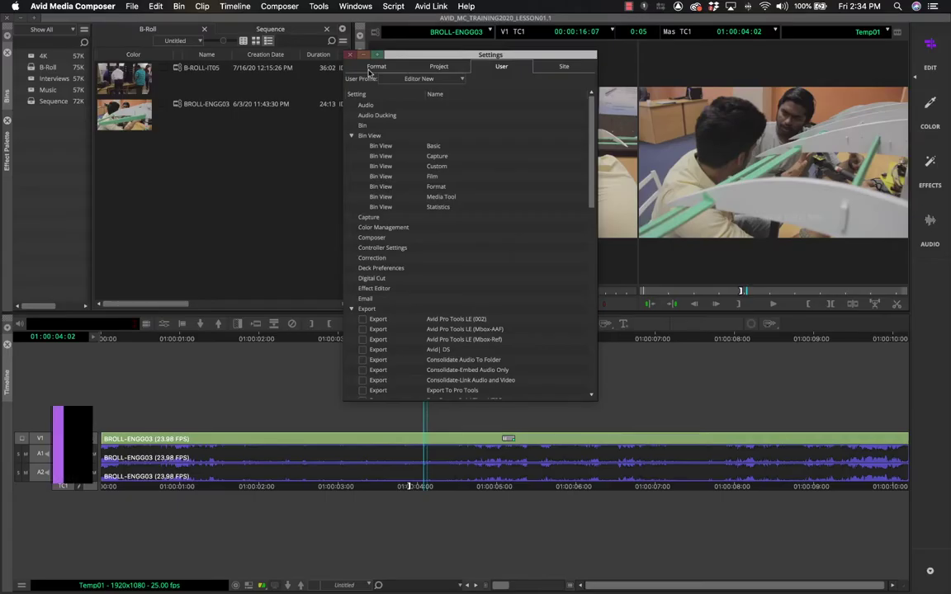
Collapse the Export group in the user settings and open the Interface settings
drag(441, 55, 475, 46)
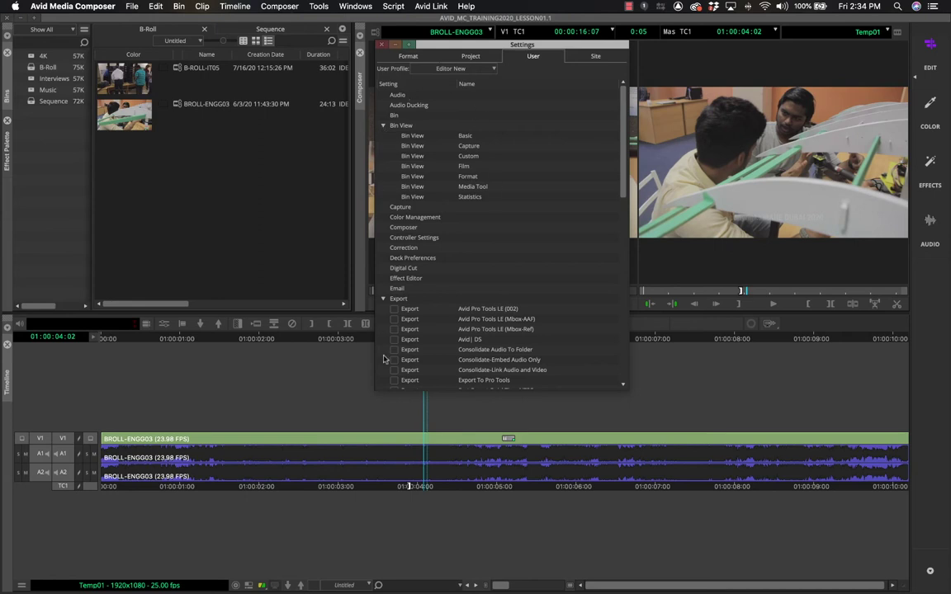
click(384, 298)
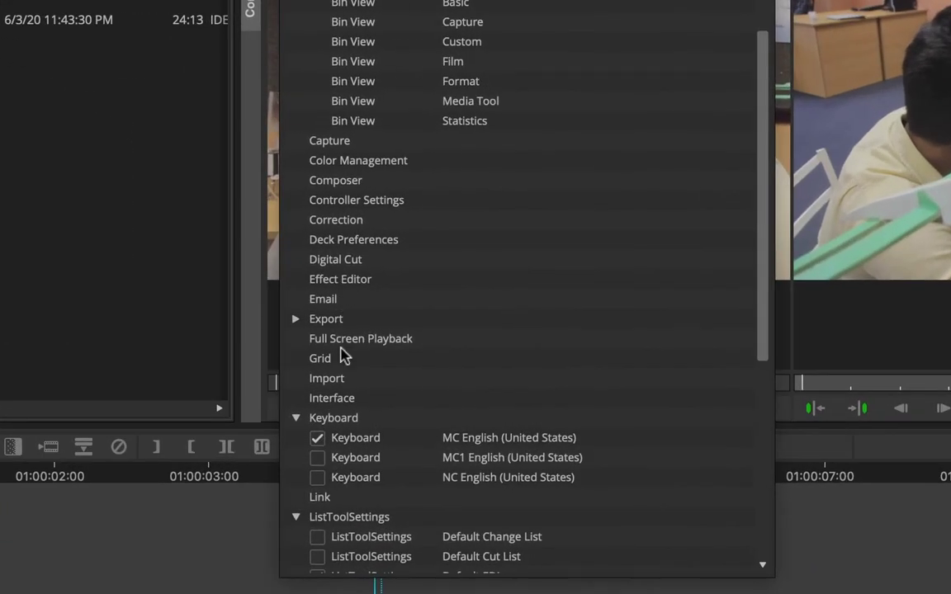
double_click(332, 399)
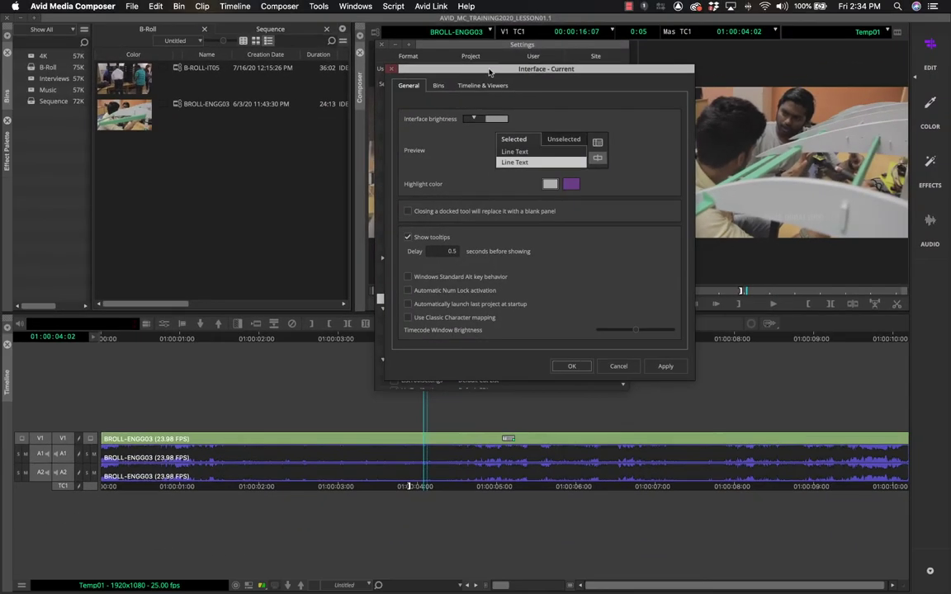
drag(346, 63, 744, 148)
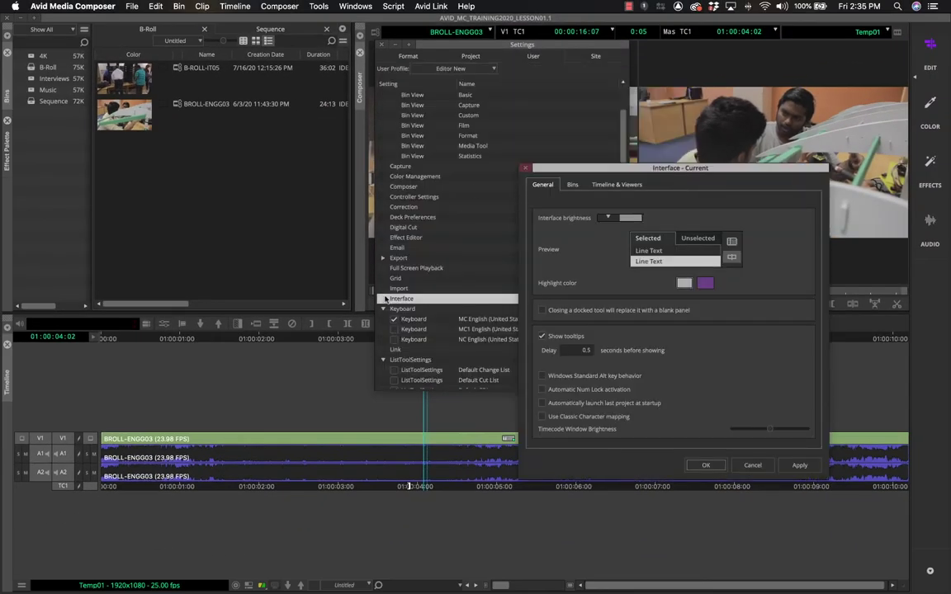
Apply a lighter interface brightness
click(633, 219)
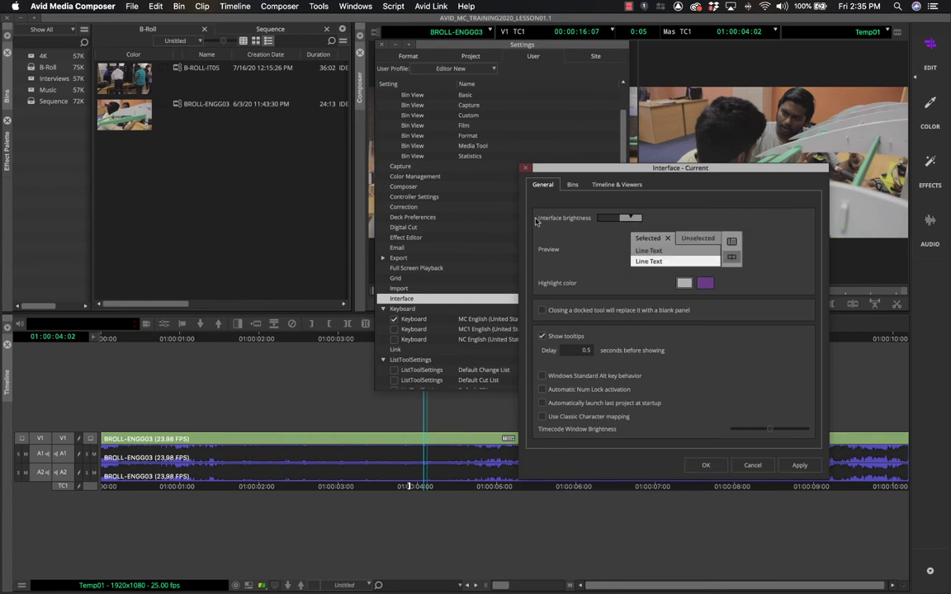
click(794, 466)
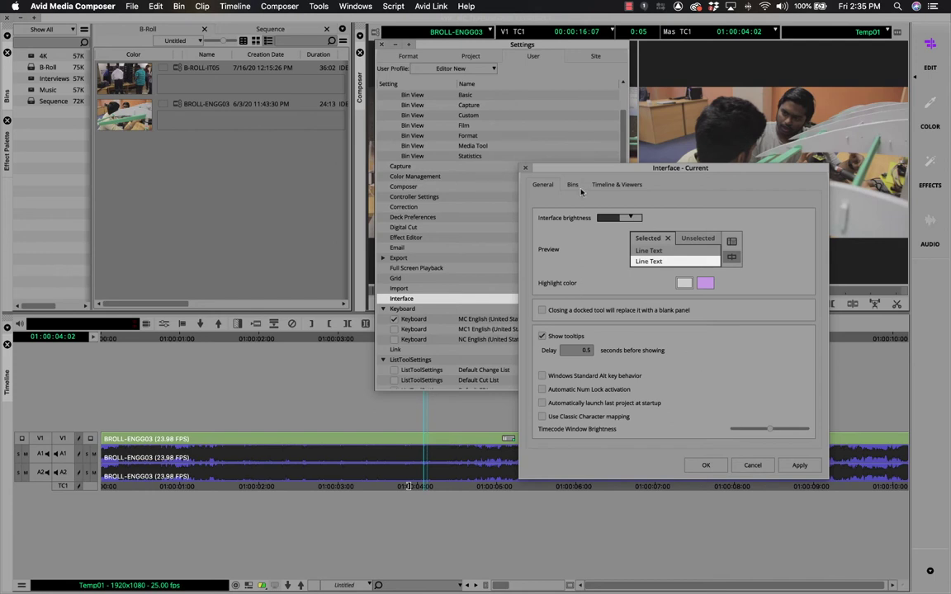
Review the General, Bins, and Timeline & Viewers options of the Interface settings
click(619, 185)
click(571, 185)
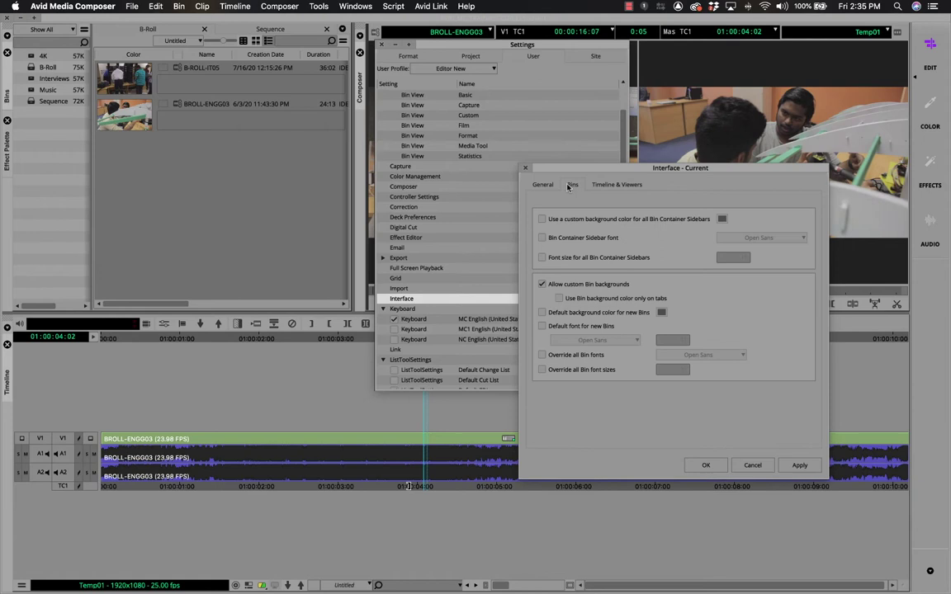
click(541, 186)
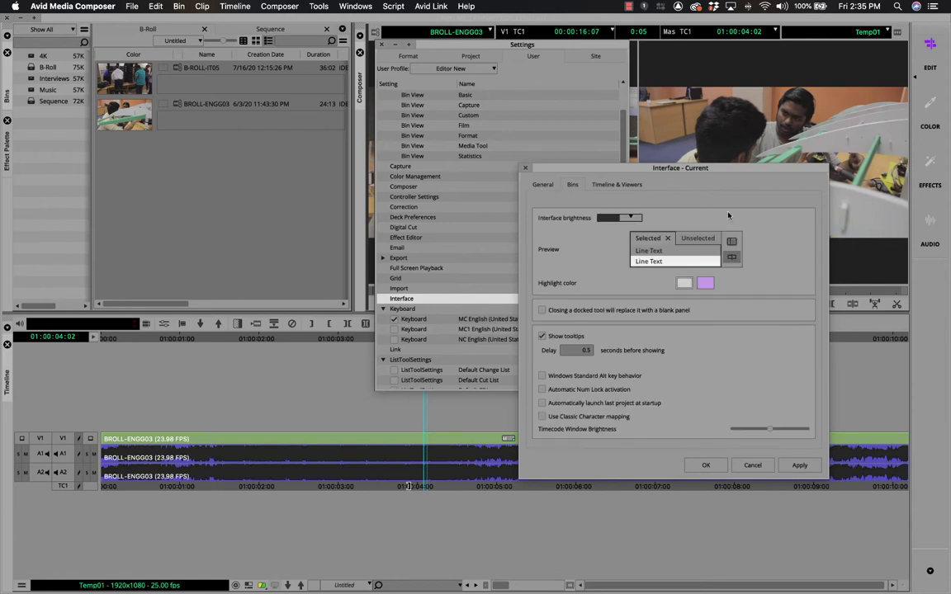
click(640, 184)
click(573, 185)
click(542, 184)
click(572, 185)
click(611, 185)
drag(520, 169, 316, 125)
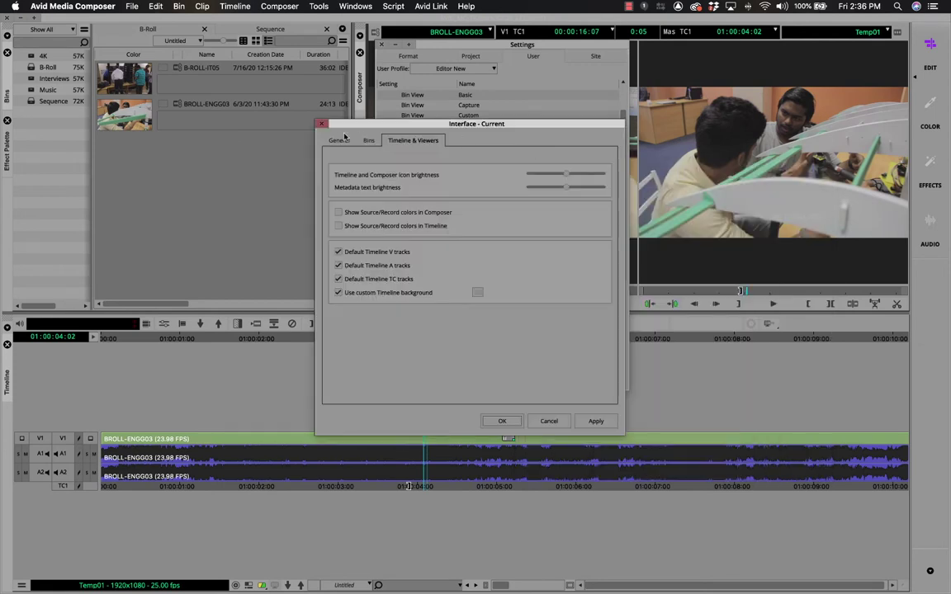
Apply a dark interface brightness in the General interface options and close the settings windows
click(339, 140)
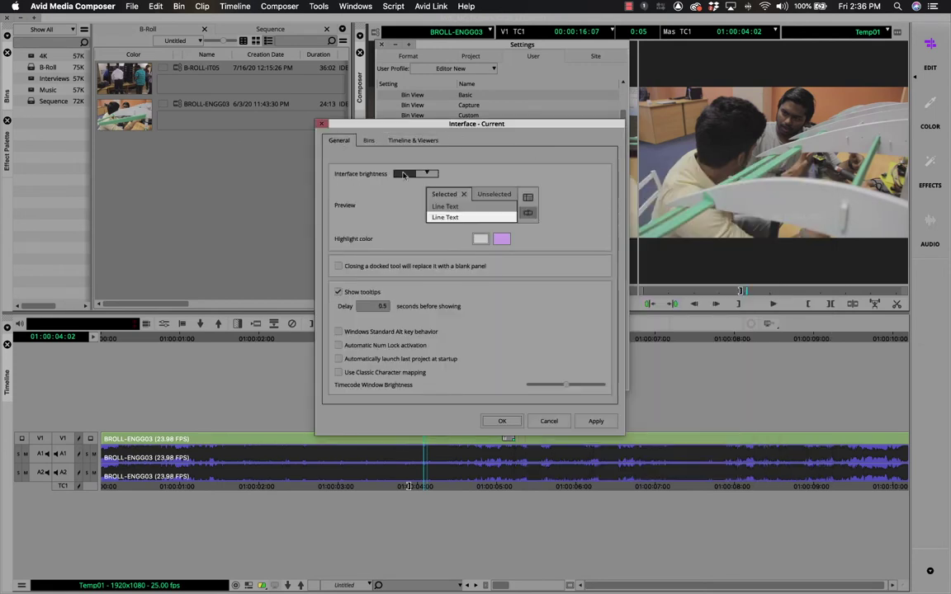
drag(426, 174, 404, 177)
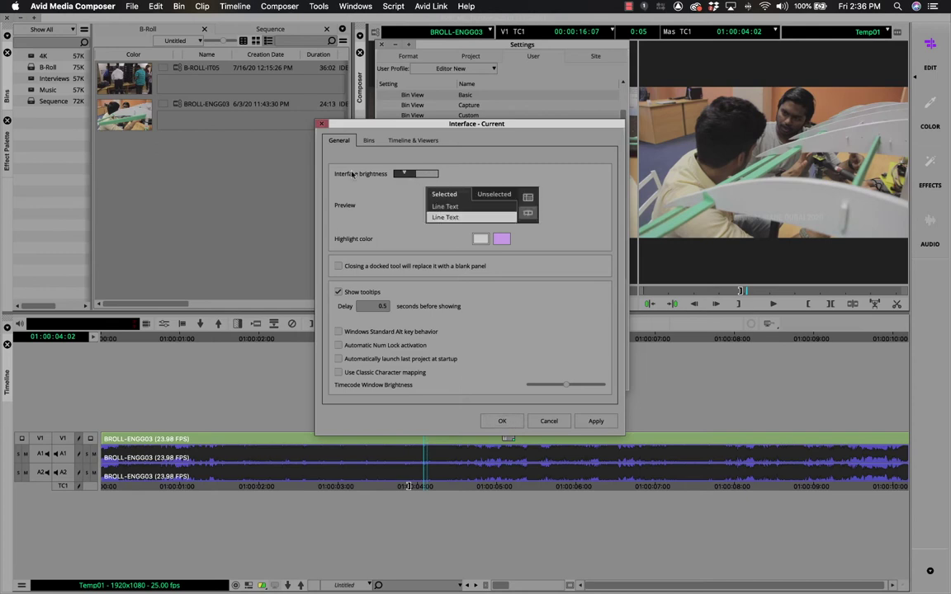
click(585, 422)
click(497, 422)
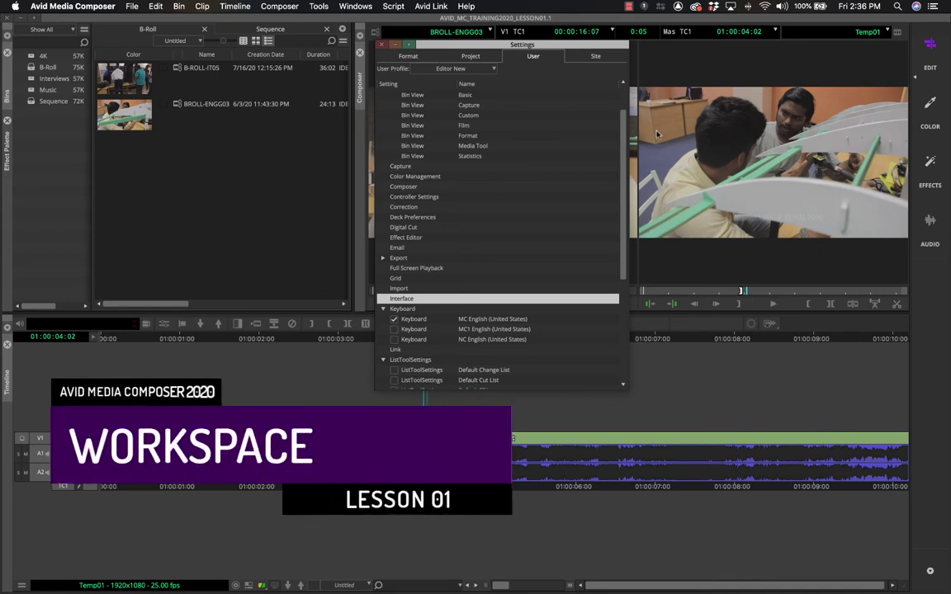
click(381, 43)
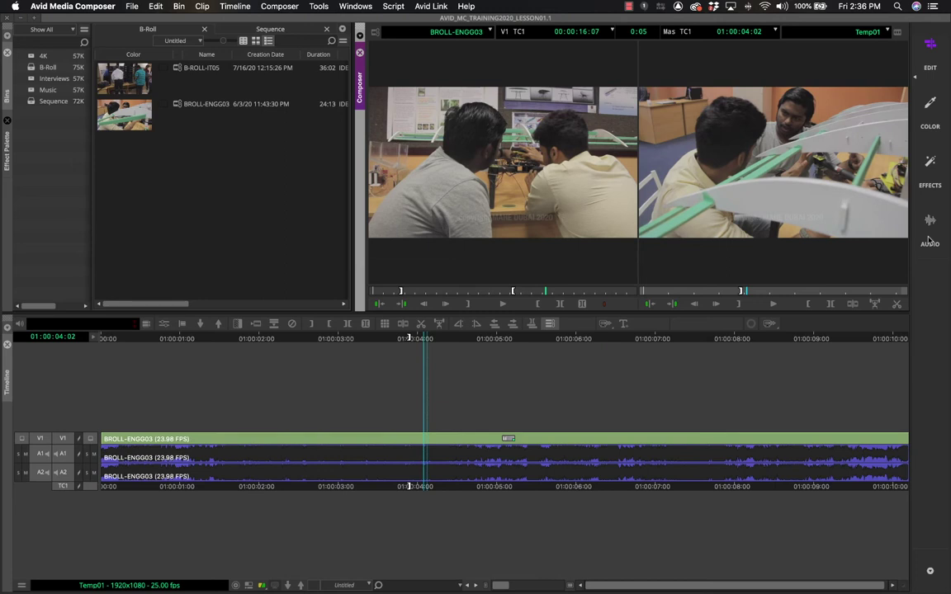
Look through the Color and Effects workspaces, moving the floating Bins window aside, and return to the Edit workspace
click(930, 103)
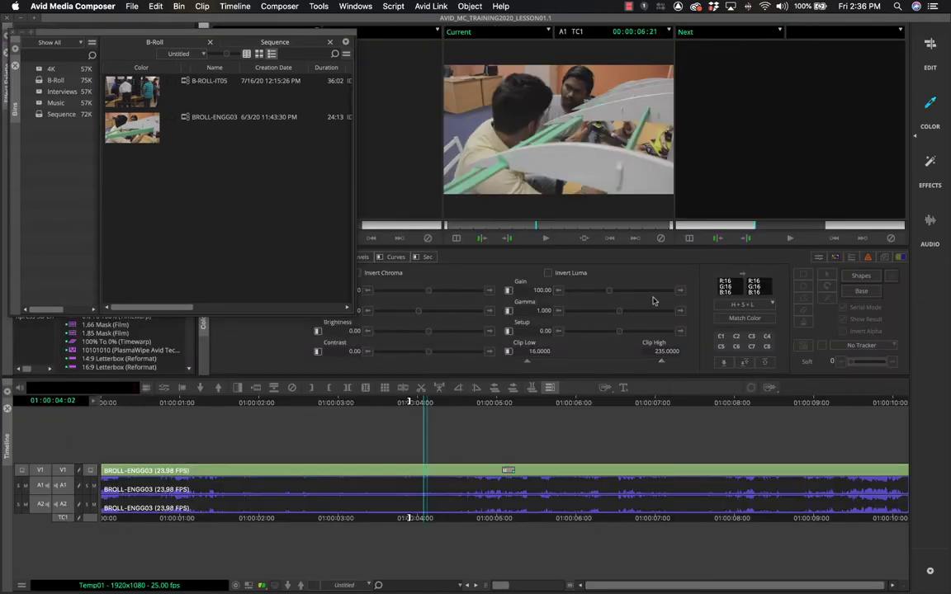
drag(93, 29, 520, 268)
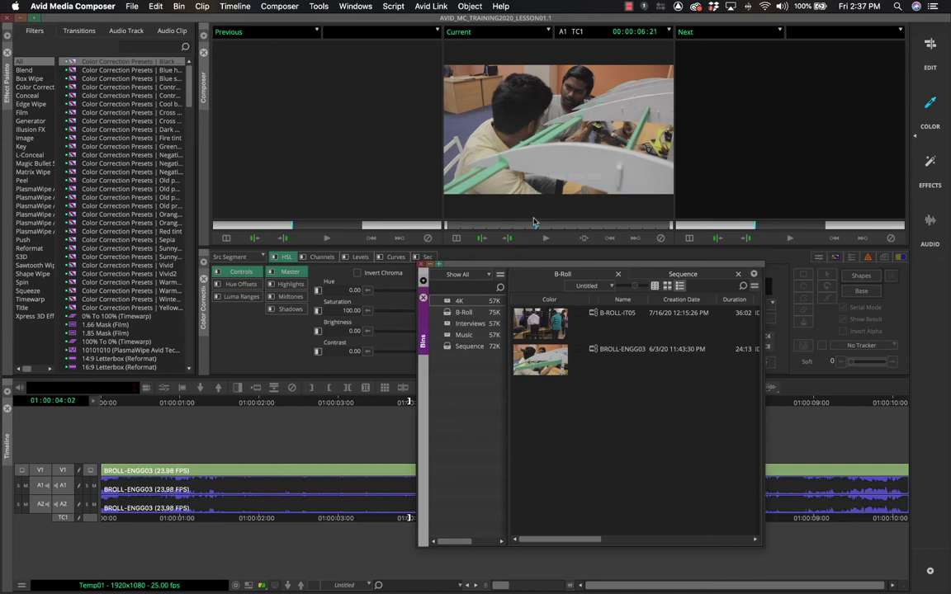
drag(520, 267, 659, 280)
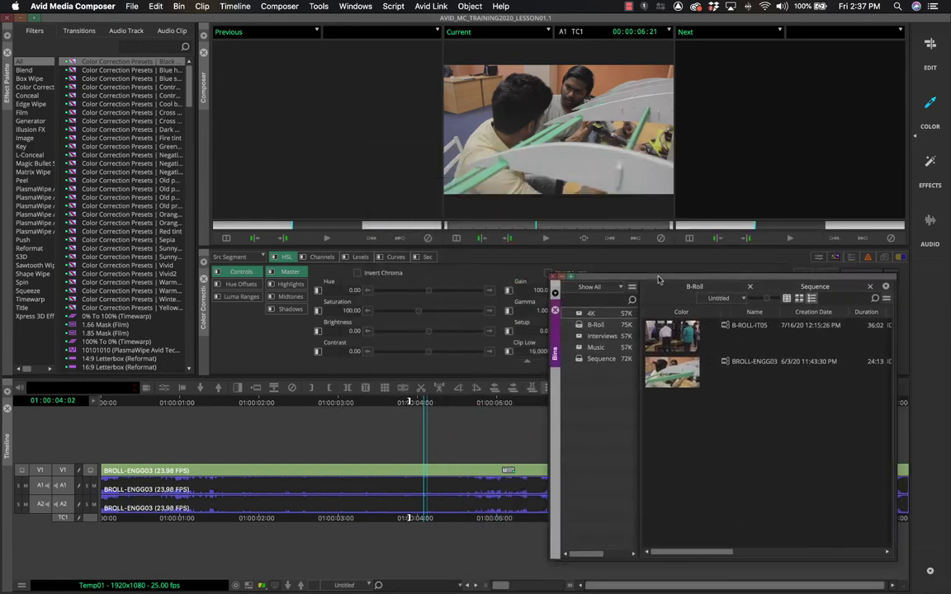
drag(659, 281, 509, 172)
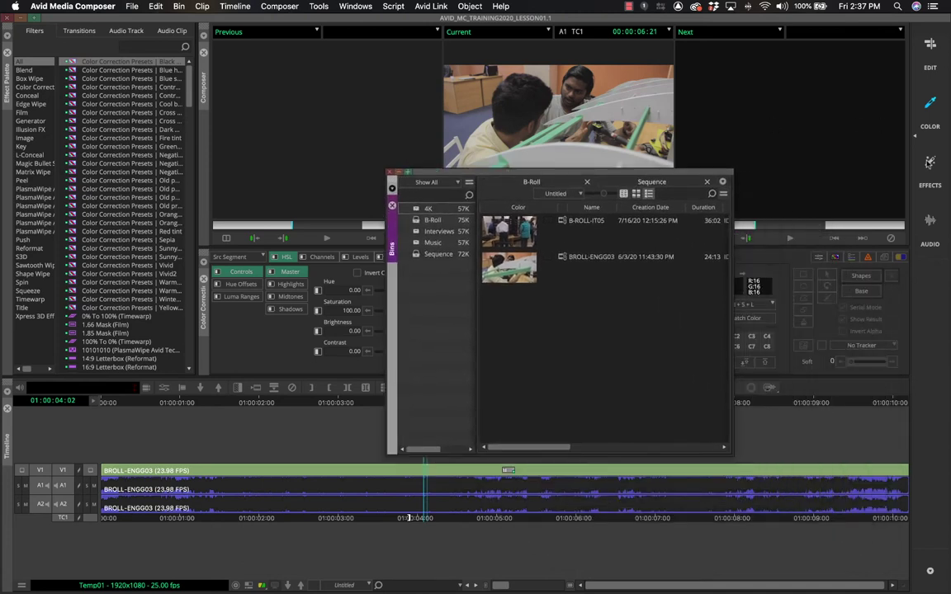
click(929, 162)
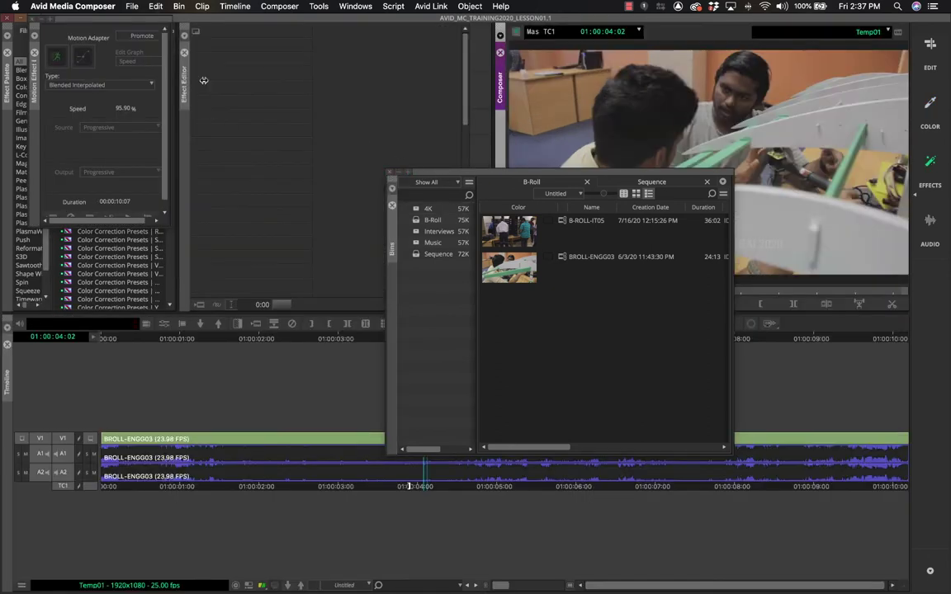
click(929, 66)
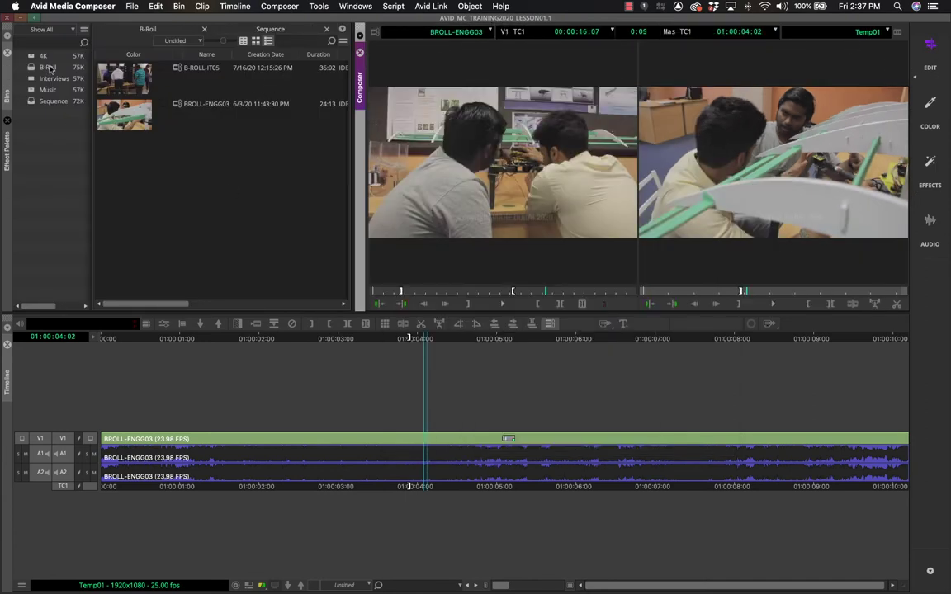
Park the timeline playhead at 01:00:04:24 and widen the sidebar of the bin container
click(211, 338)
click(495, 340)
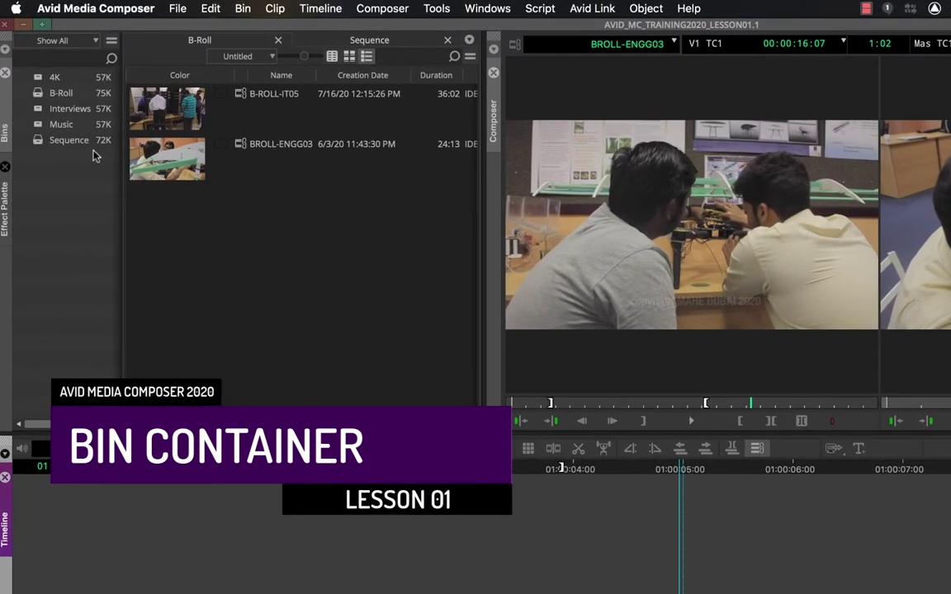
drag(123, 185, 181, 182)
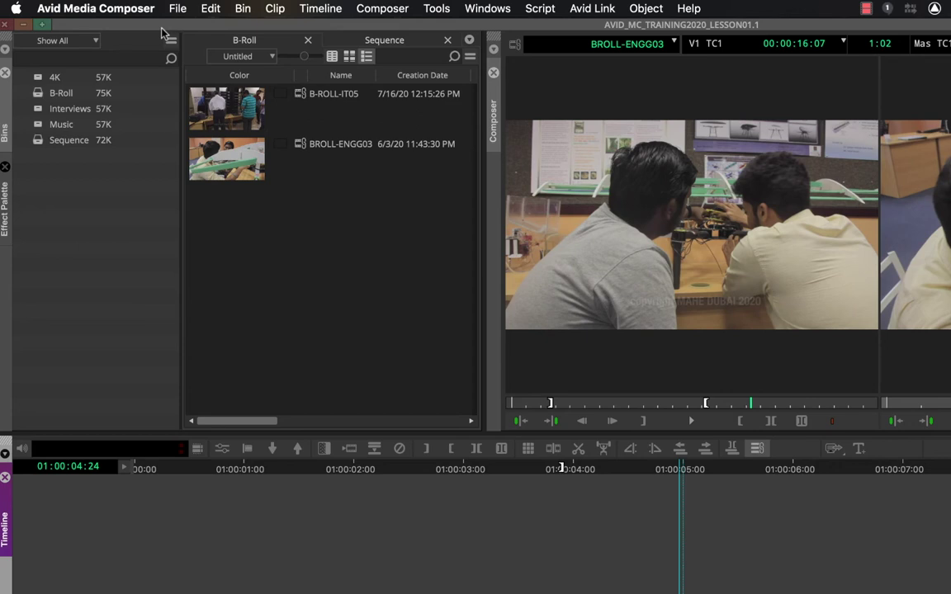
Open the Interviews bin as an additional tab in the bin container and return to the B-Roll bin
click(61, 108)
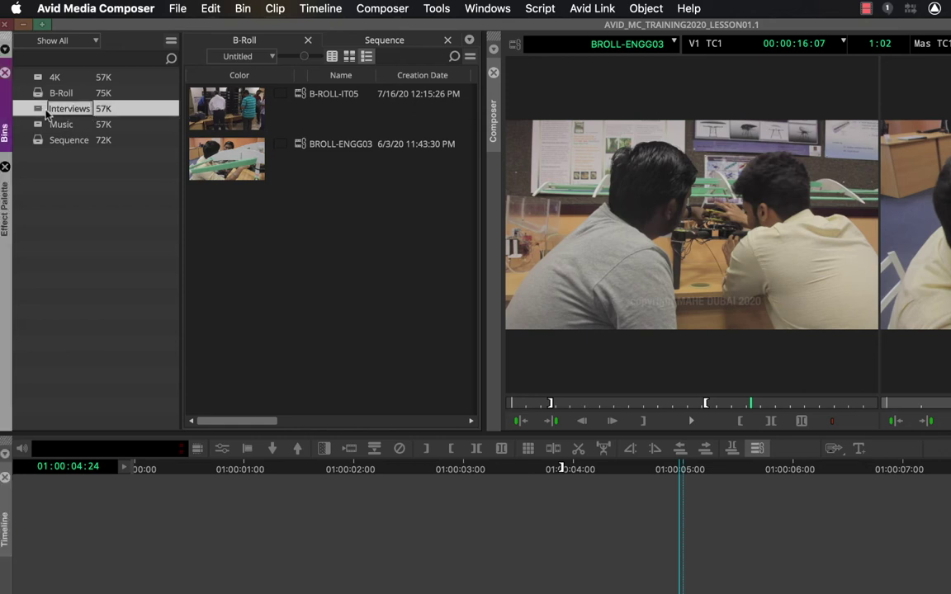
double_click(37, 112)
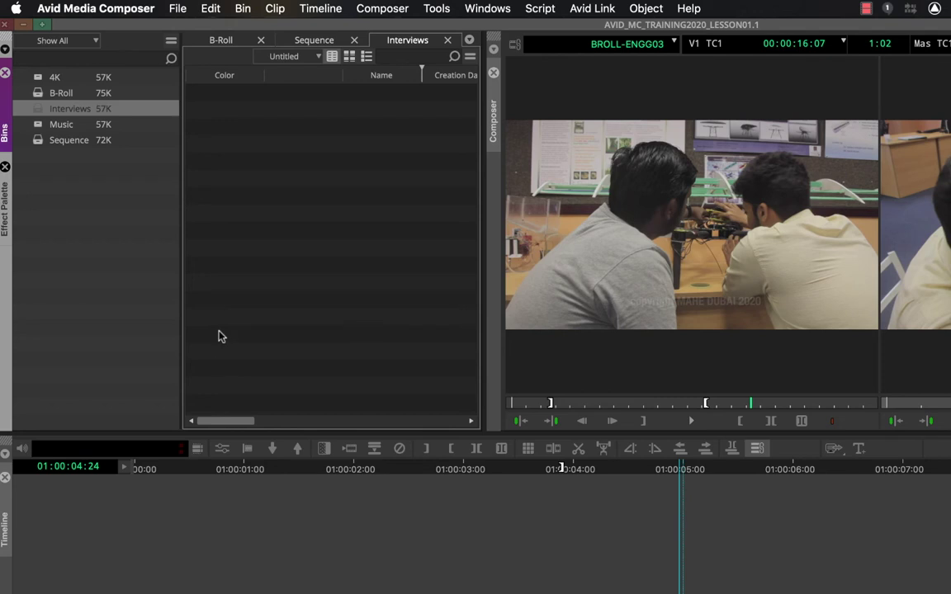
click(189, 36)
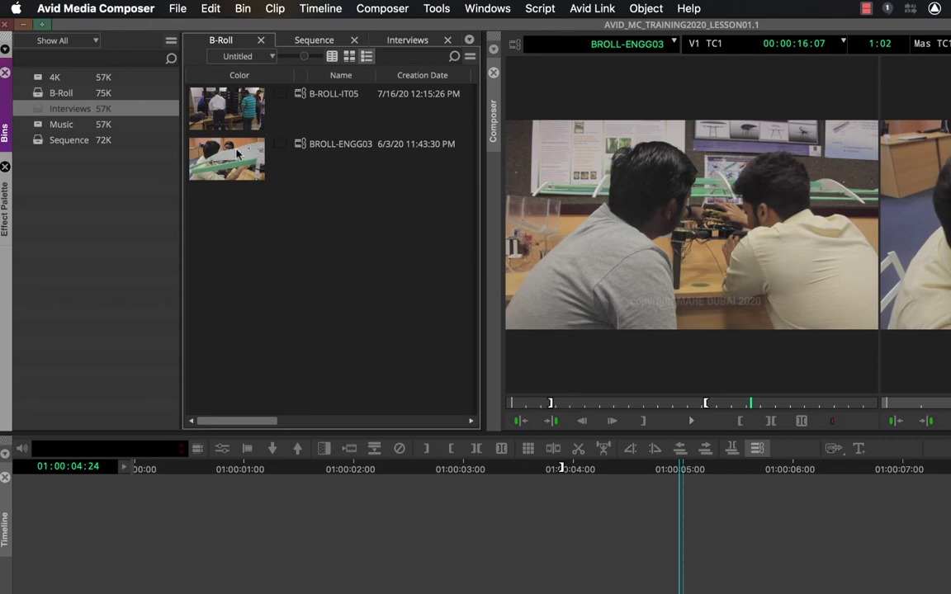
Switch back and forth between the Effect Palette and the Bins container, ending on Bins
click(7, 199)
click(5, 115)
click(5, 191)
click(5, 120)
click(5, 198)
click(5, 116)
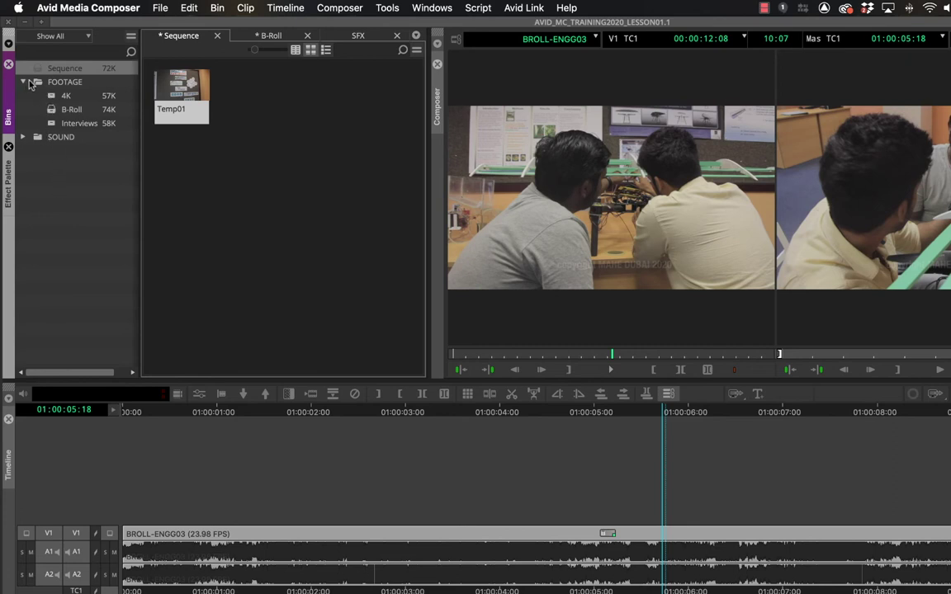
Expand the SOUND folder in the sidebar and display the B-Roll bin in Text View
click(23, 137)
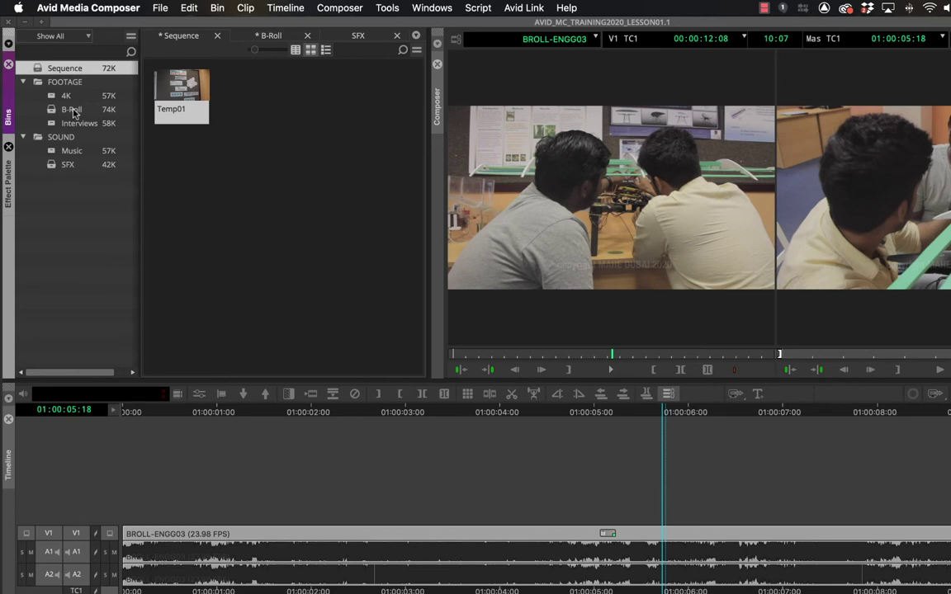
click(241, 36)
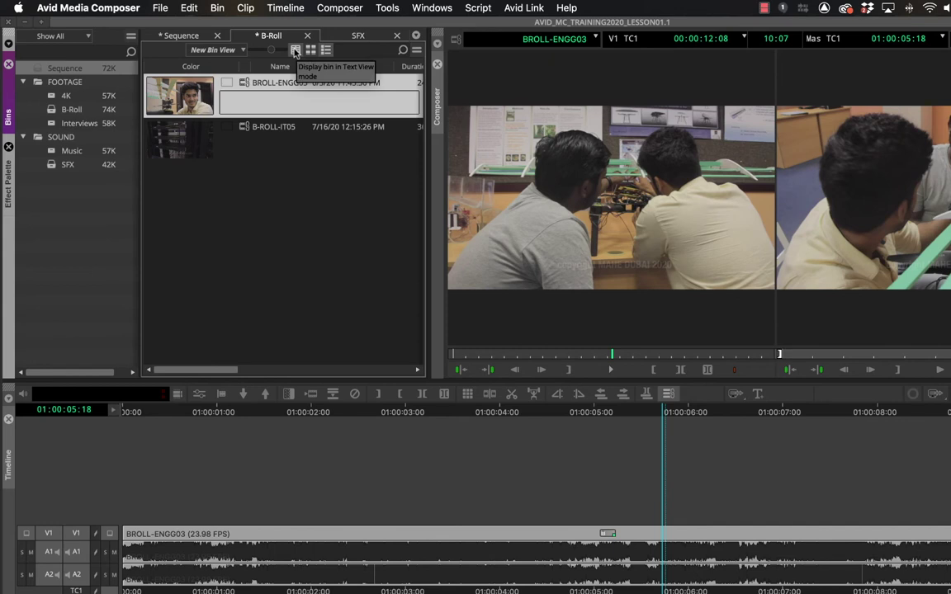
click(295, 51)
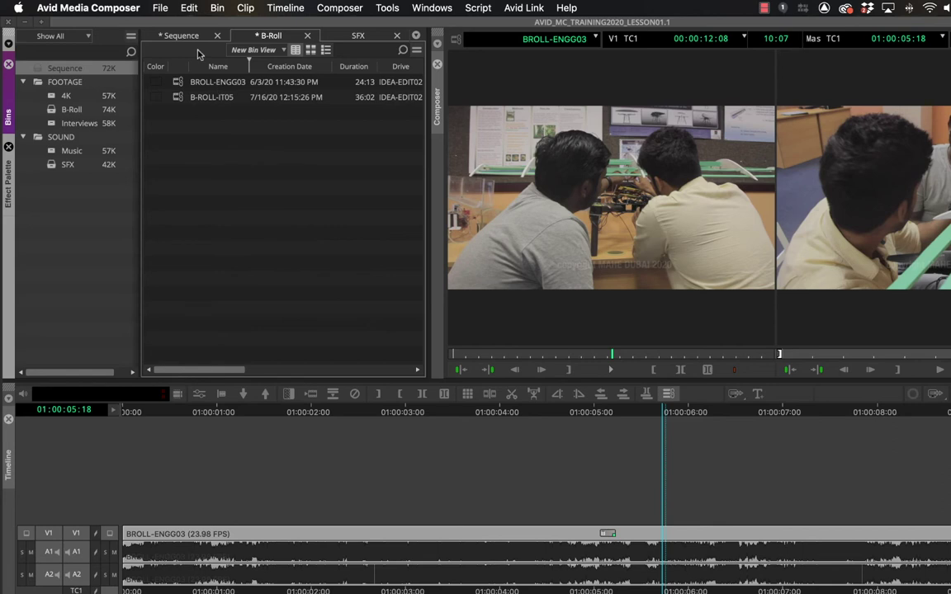
drag(233, 66, 231, 66)
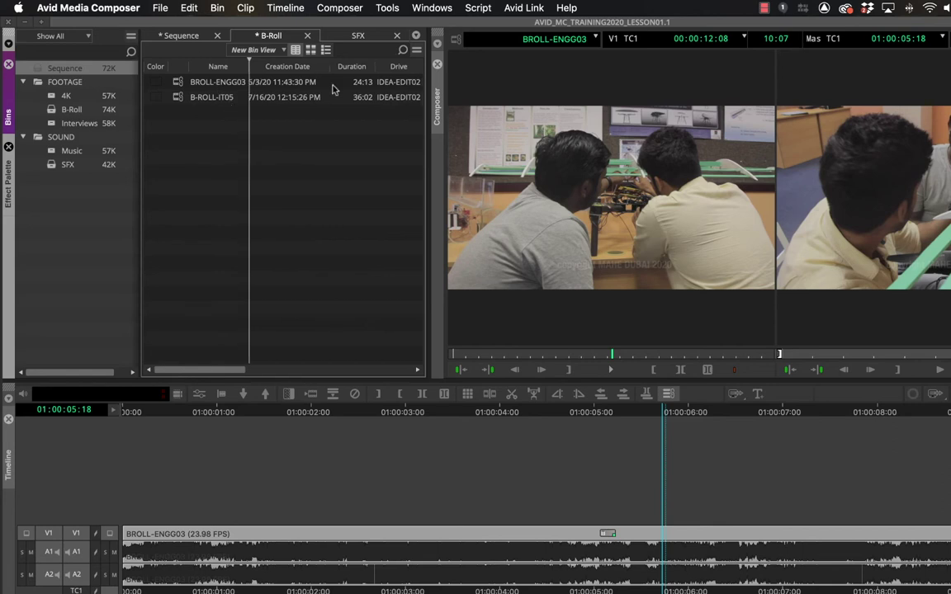
Display the B-Roll bin in Frame View and select the B-ROLL-IT05 and BROLL-ENGG03 clips in turn
click(311, 50)
click(209, 106)
click(279, 96)
click(216, 104)
click(281, 96)
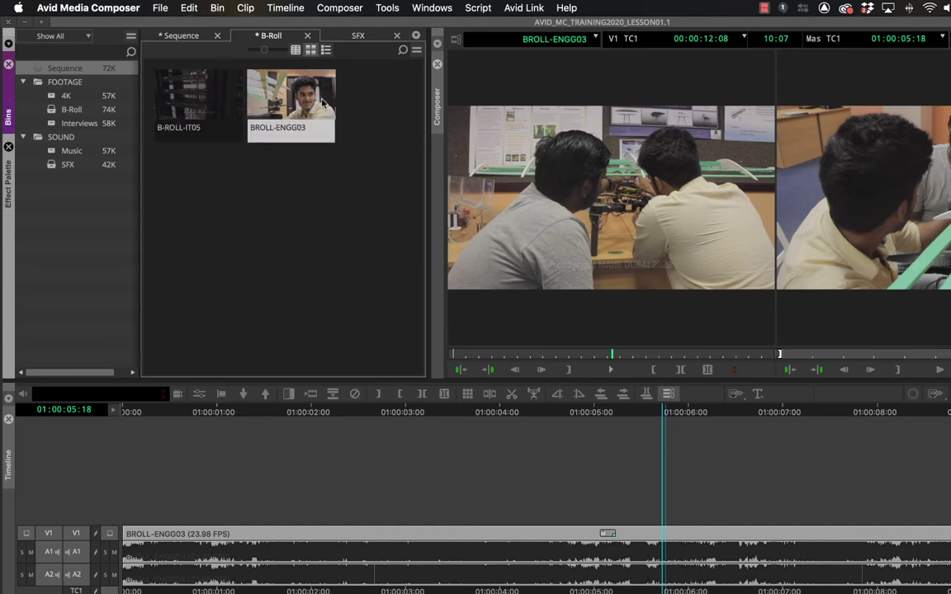
click(184, 94)
click(278, 94)
Browse the open Sequence, SFX and B-Roll bins, ending on SFX, and slightly widen the sidebar
click(174, 37)
click(351, 37)
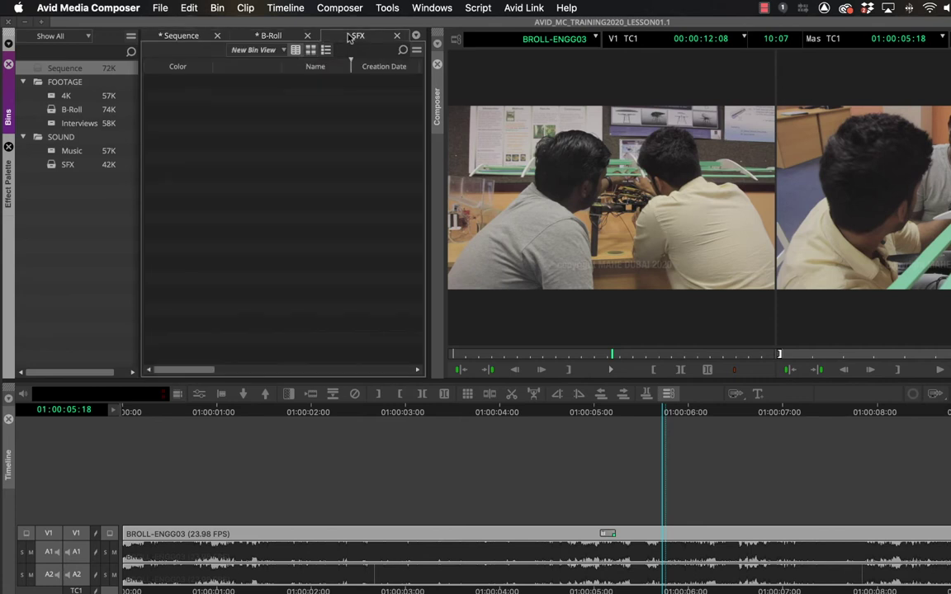
click(239, 36)
click(372, 37)
mouse_move(141, 174)
mouse_down()
mouse_move(245, 170)
mouse_move(153, 167)
mouse_move(161, 165)
mouse_move(255, 170)
mouse_move(129, 163)
mouse_move(141, 166)
mouse_up()
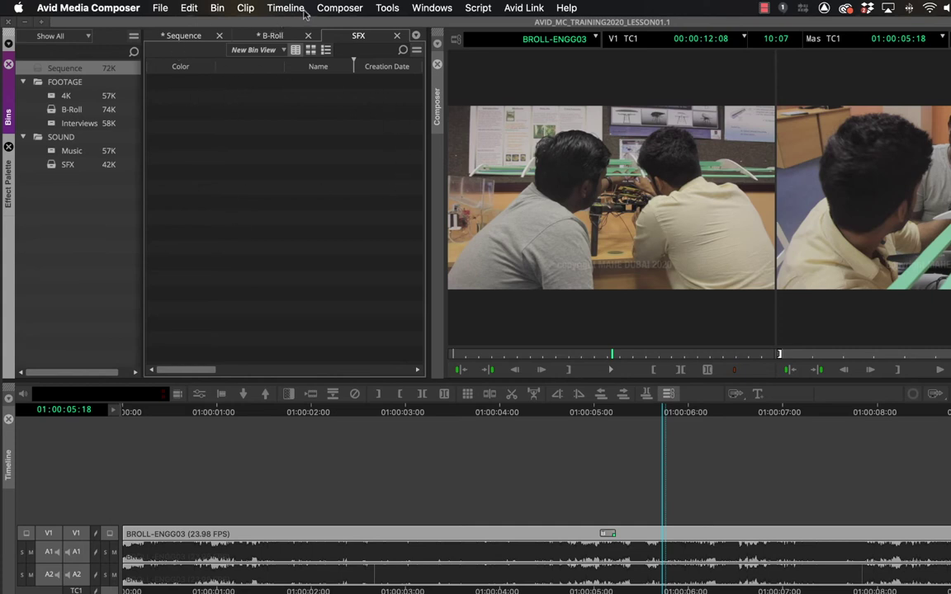
Open the separate Project window, reposition it, and expand its SOUND and FOOTAGE folders
click(387, 7)
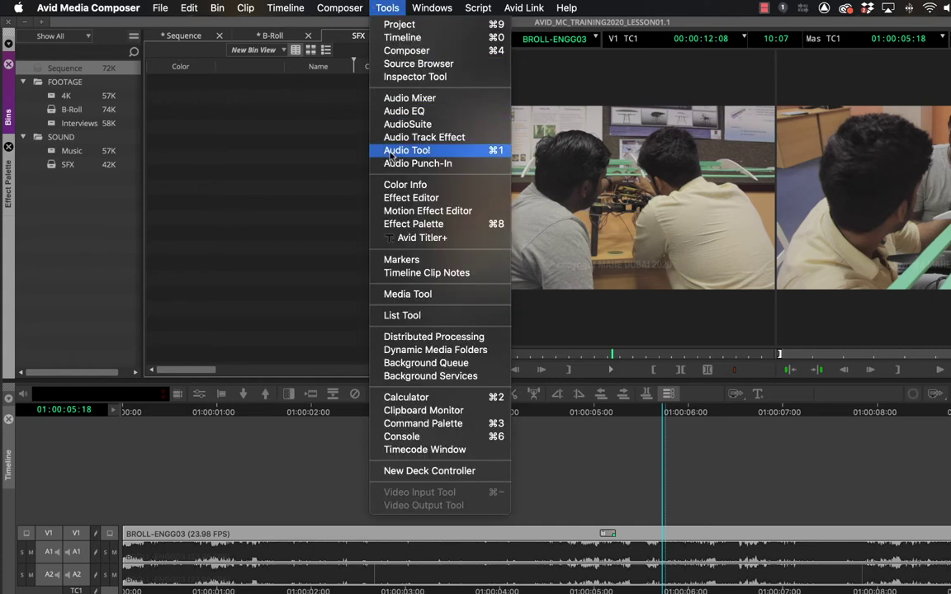
click(399, 24)
drag(513, 159, 348, 103)
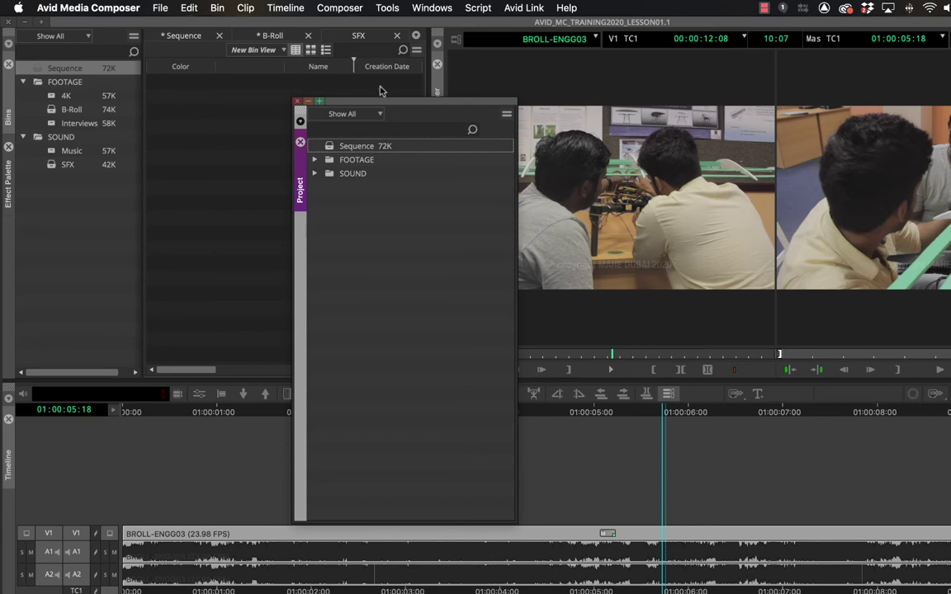
drag(369, 103, 582, 73)
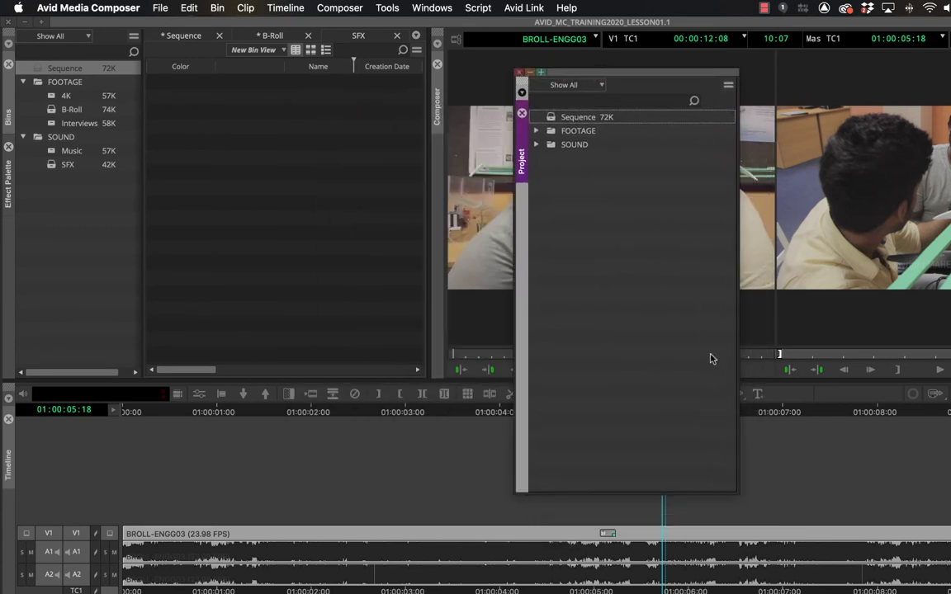
click(536, 145)
click(537, 130)
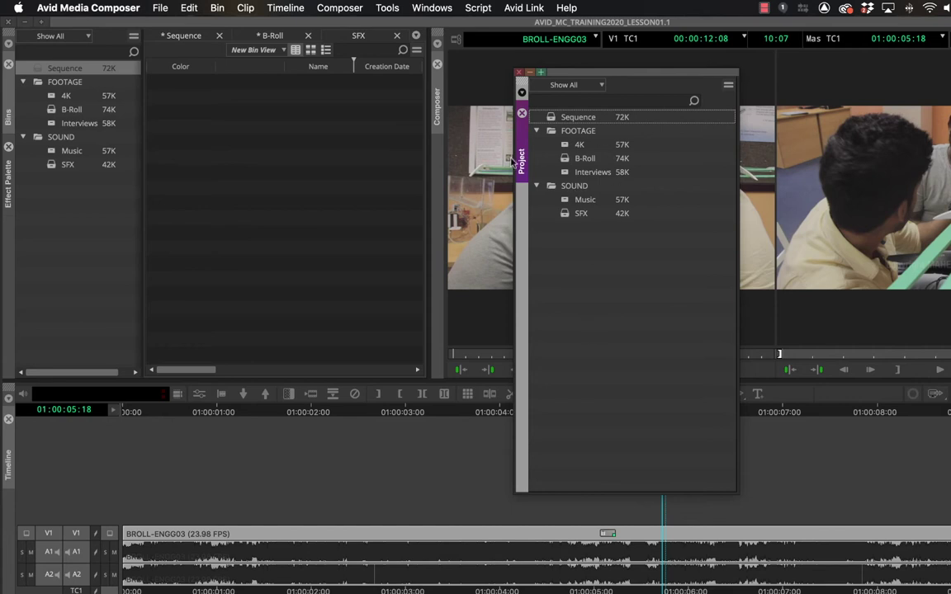
drag(576, 77, 327, 119)
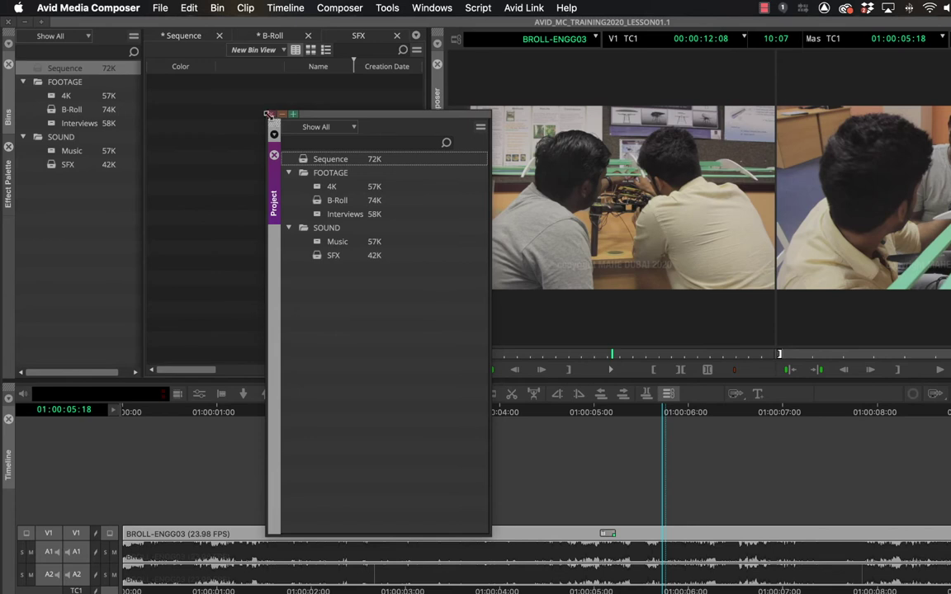
Call up the Project window again, move it aside, and return to the Bins container
click(373, 8)
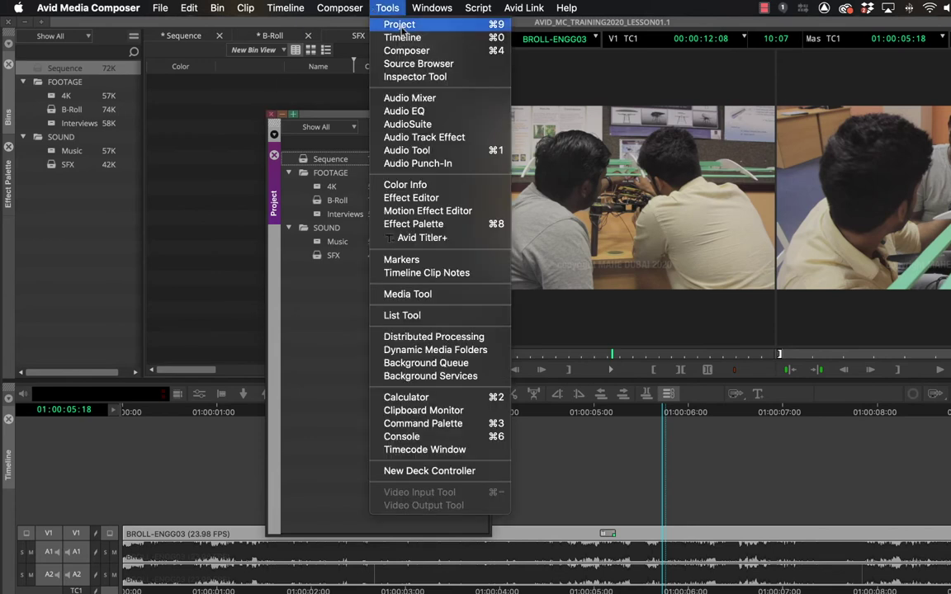
click(402, 26)
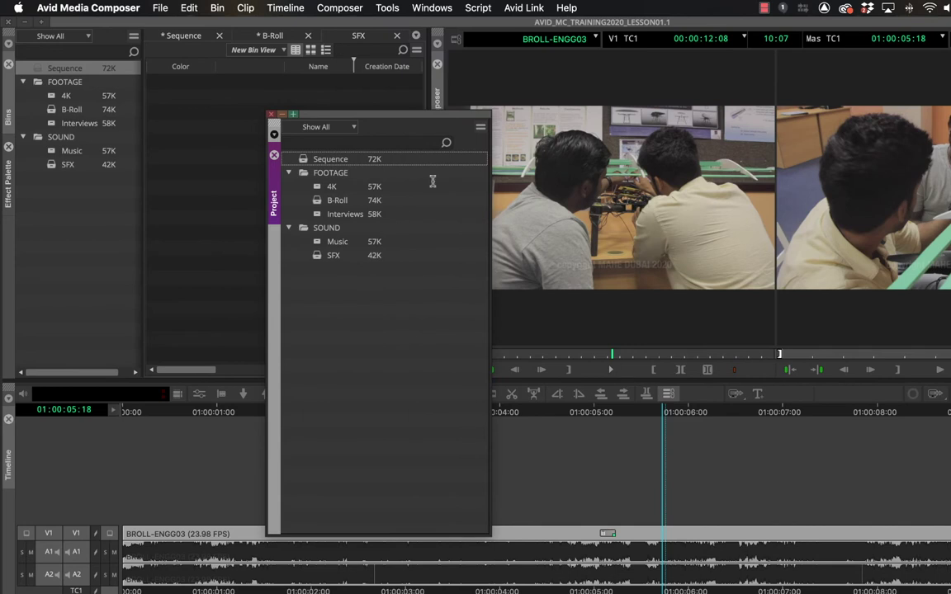
drag(383, 117, 746, 118)
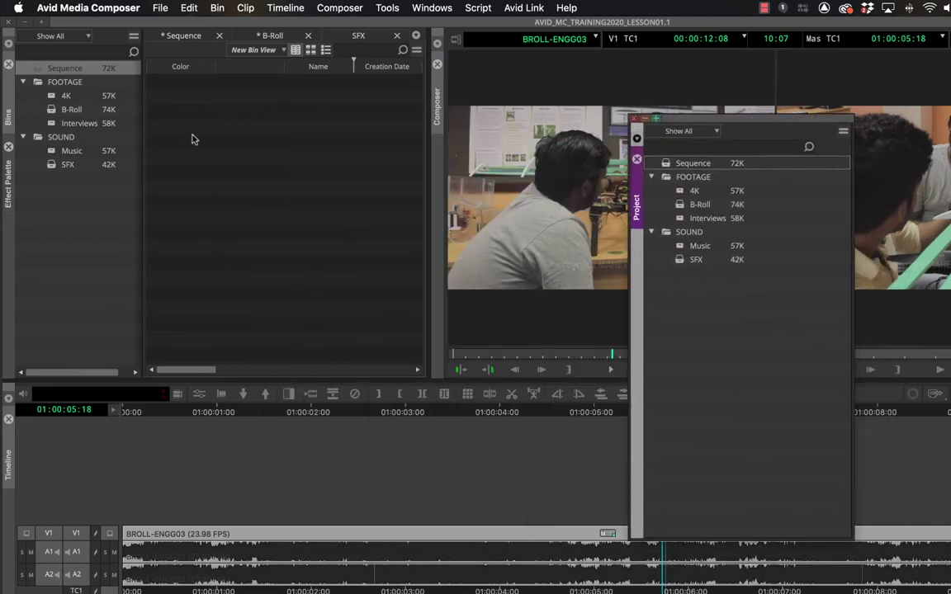
click(155, 324)
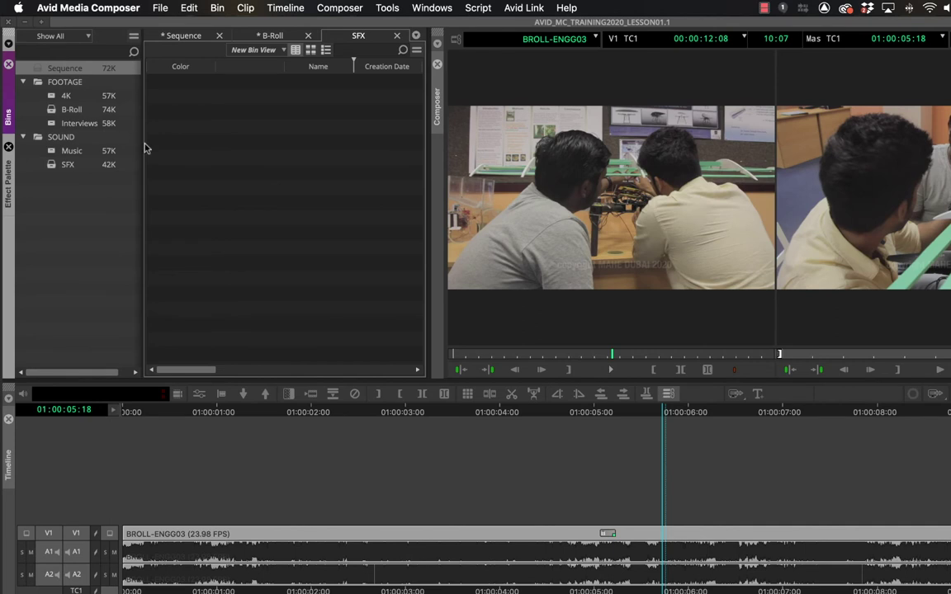
Look at the sidebar's bin management options, including New Bin and New Folder, without applying any
right_click(71, 196)
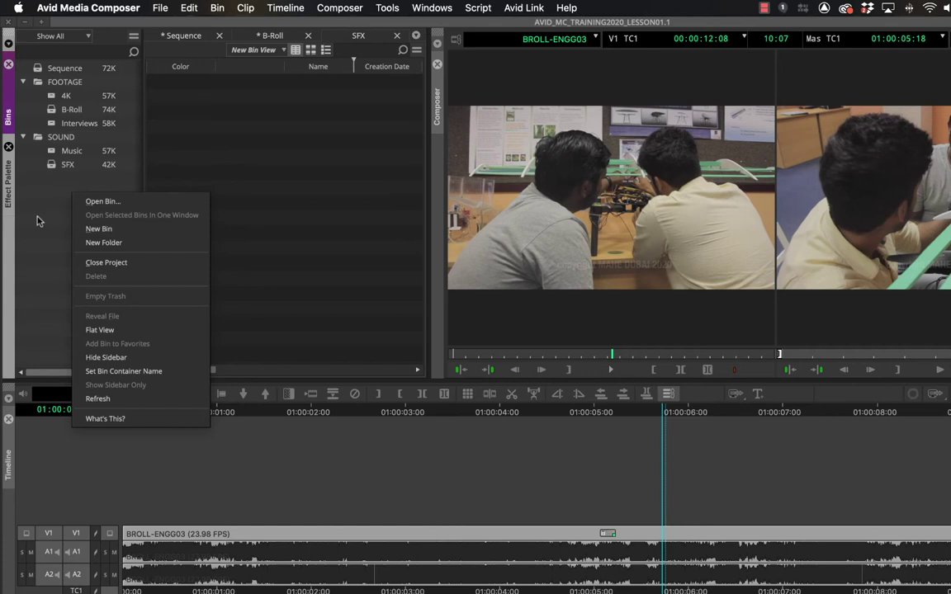
right_click(41, 196)
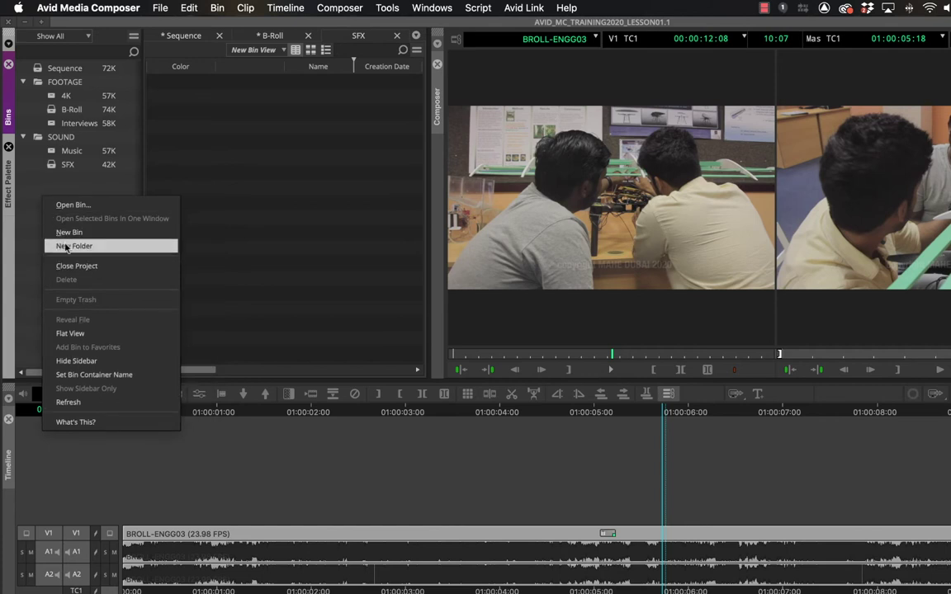
click(31, 170)
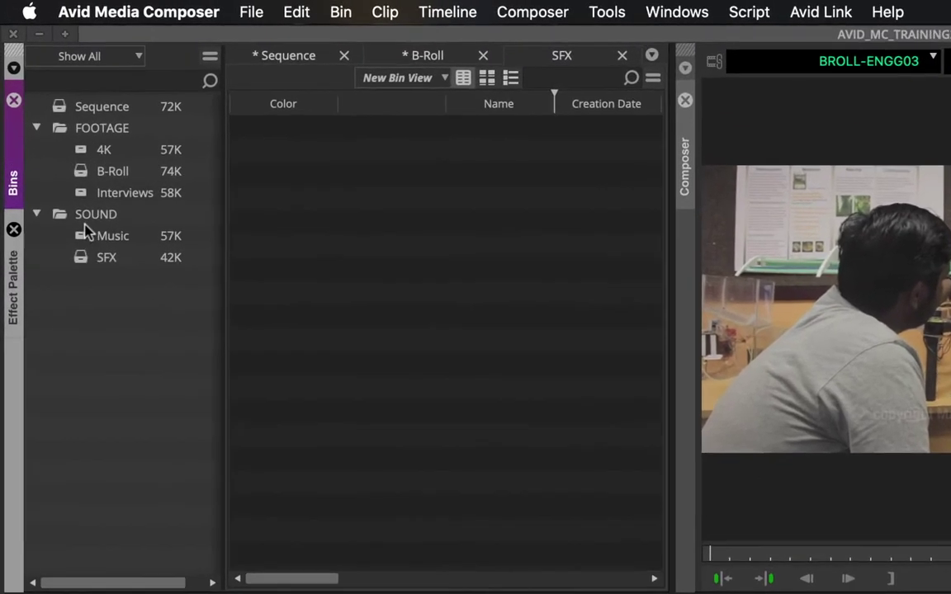
Move the Music and SFX bins out of the SOUND folder to the top level of the project
click(85, 238)
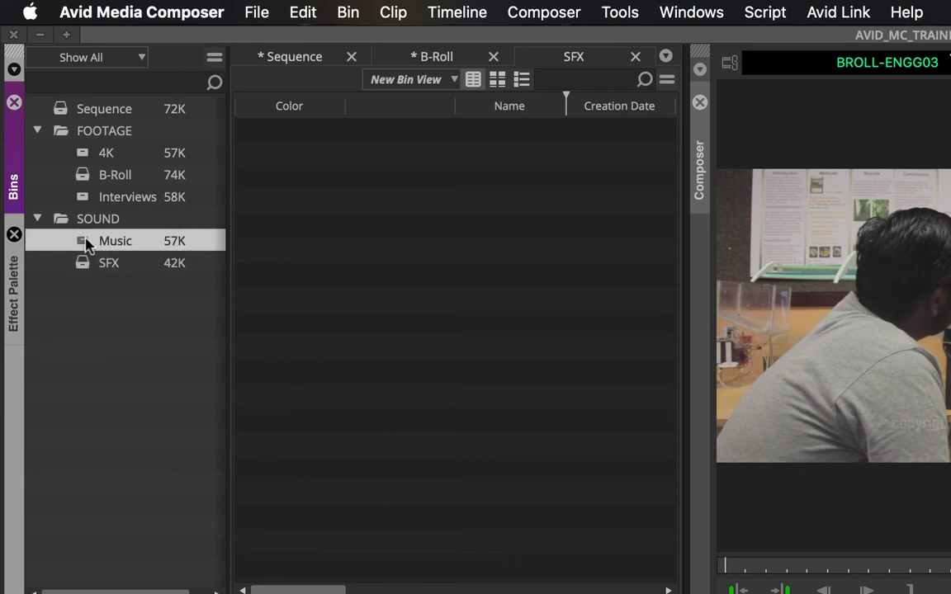
shift+click(85, 262)
drag(84, 240, 98, 373)
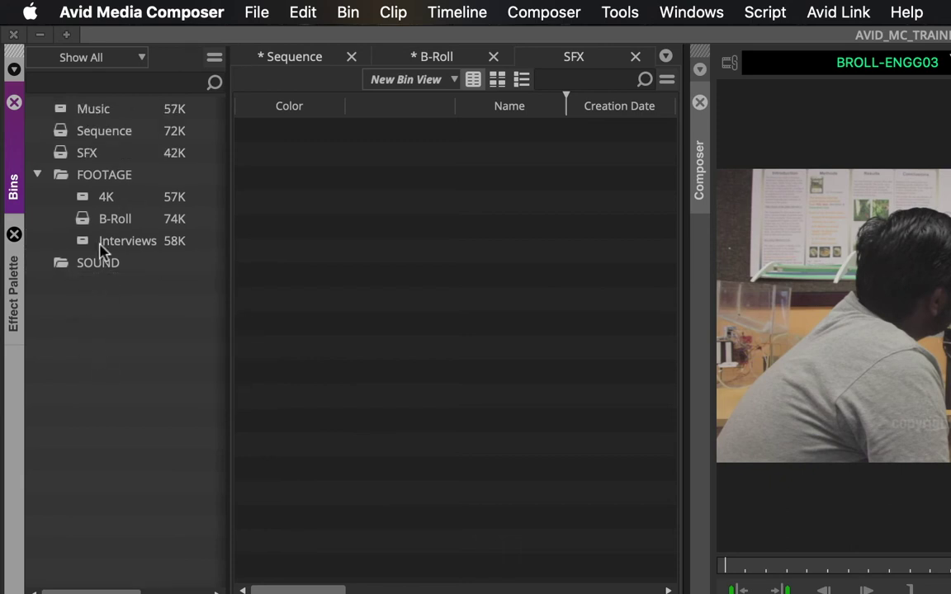
Delete the SOUND folder from the project sidebar, sending it to the Trash
click(70, 263)
click(63, 268)
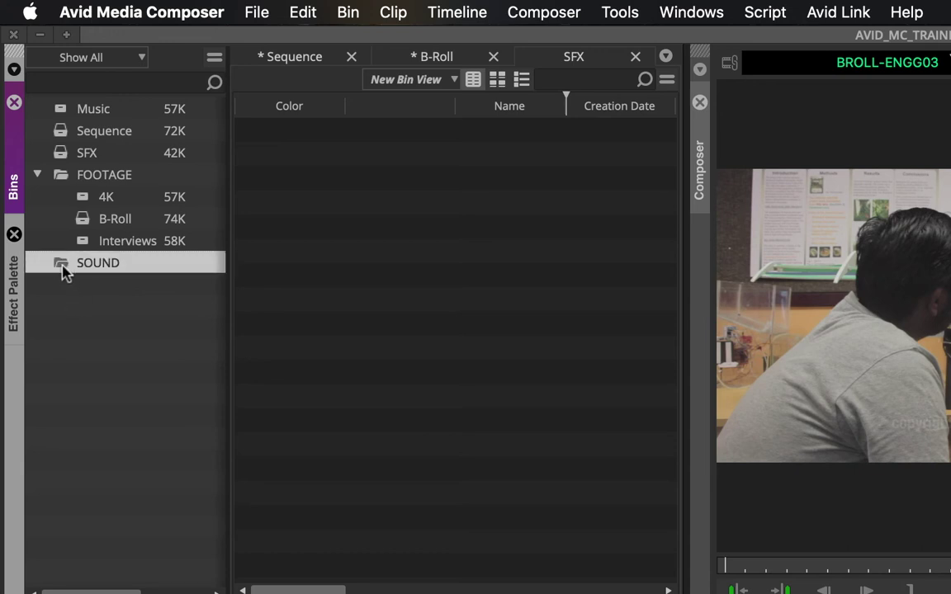
key(Delete)
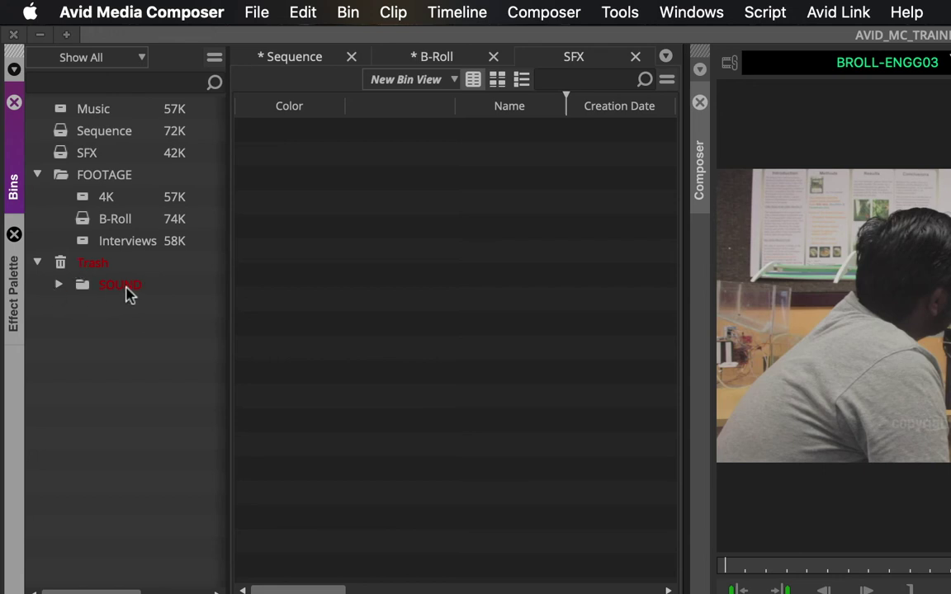
Take the SOUND folder out of the Trash and delete it again, permanently emptying the Trash
drag(85, 293, 80, 263)
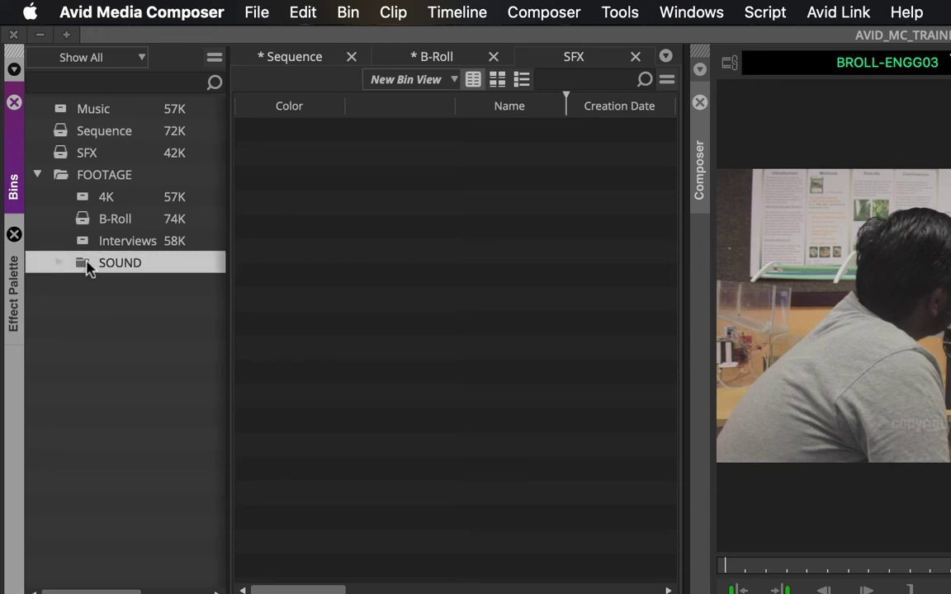
key(Delete)
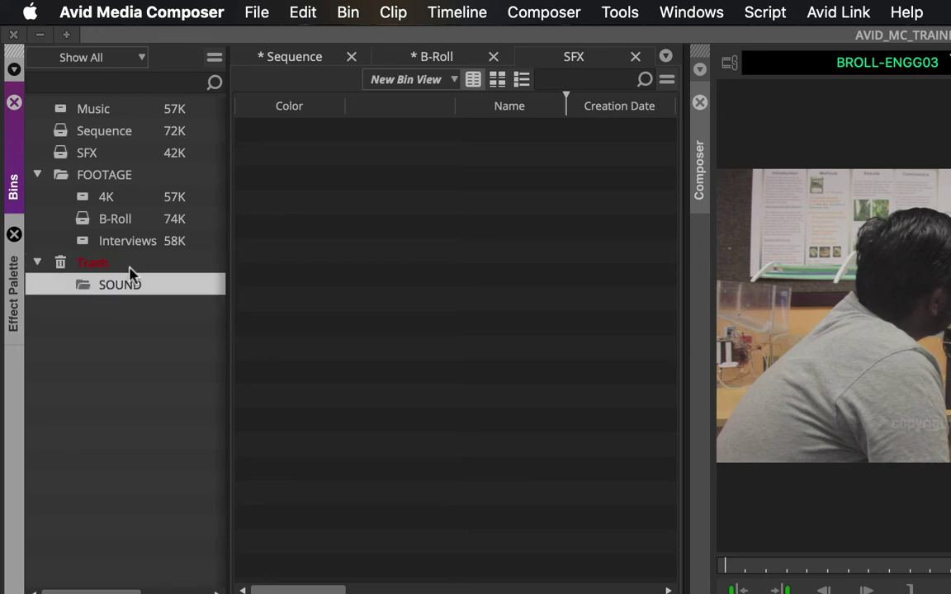
click(62, 262)
right_click(62, 263)
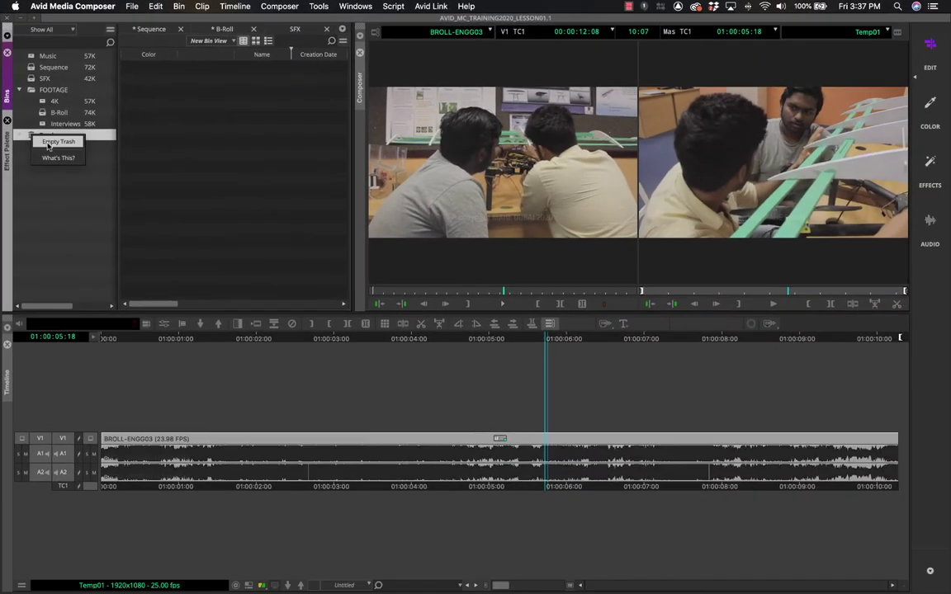
click(52, 142)
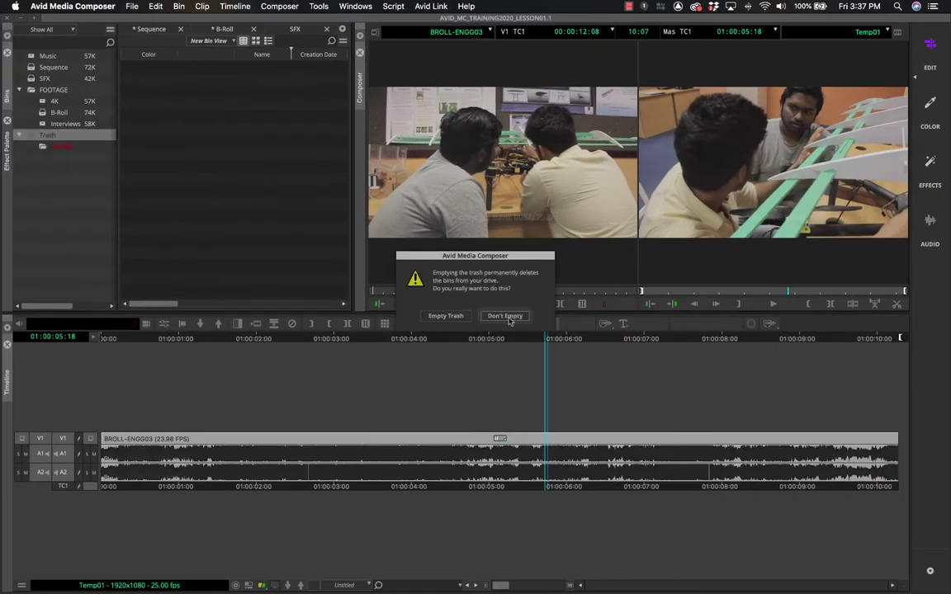
click(440, 316)
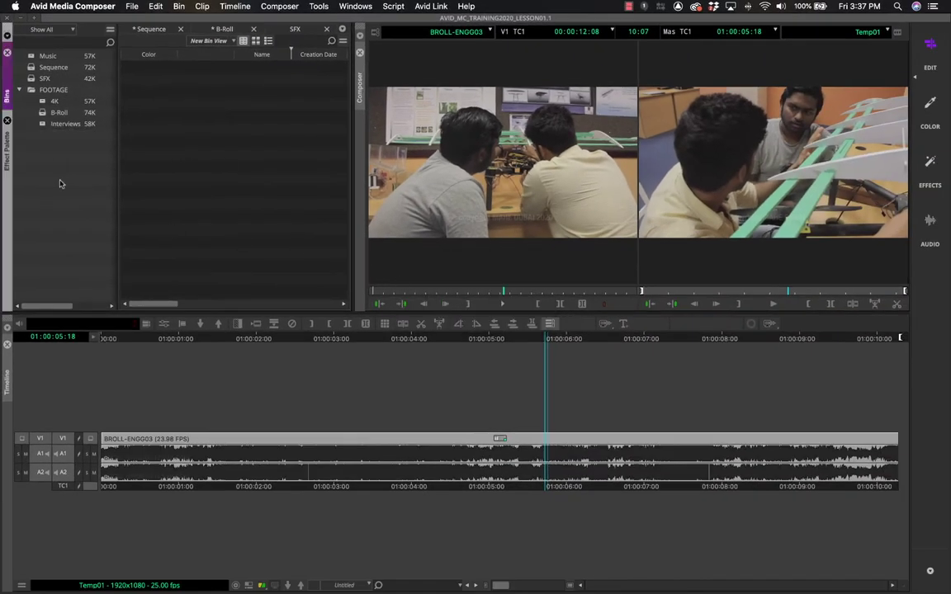
Move the 4K, B-Roll and Interviews bins out of the FOOTAGE folder to the top level of the project
click(54, 92)
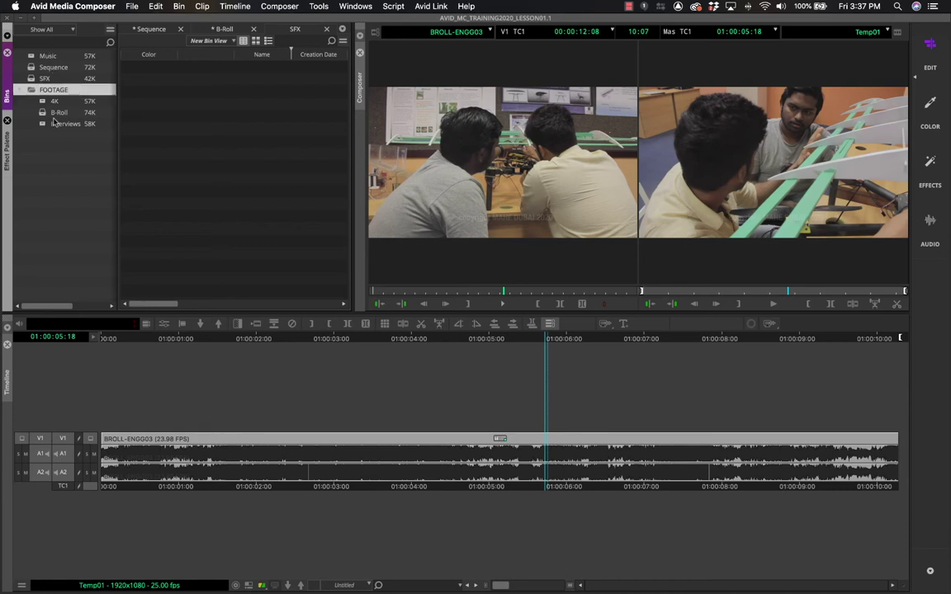
shift+click(54, 122)
drag(42, 104, 47, 167)
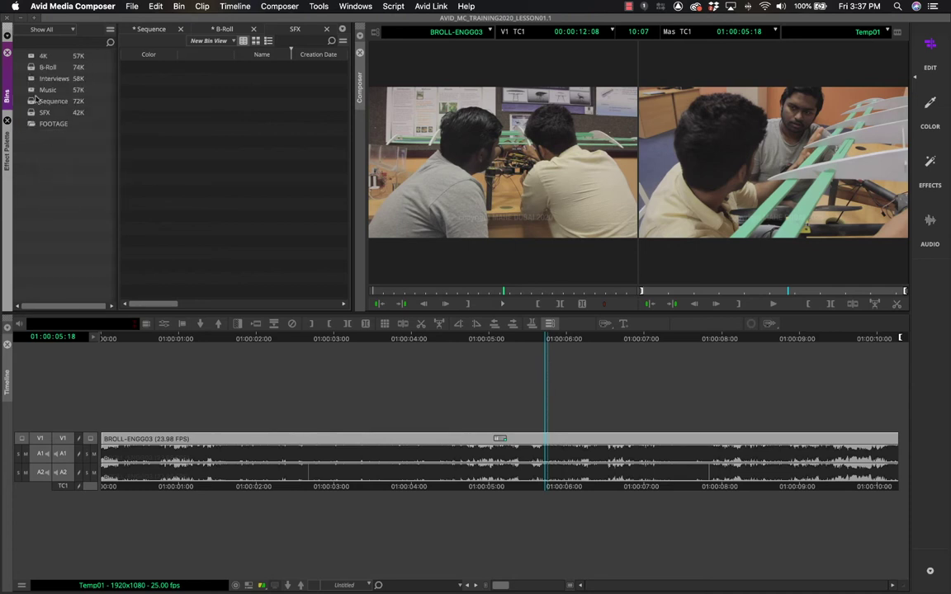
Delete the FOOTAGE folder from the project sidebar and permanently empty the Trash
click(30, 124)
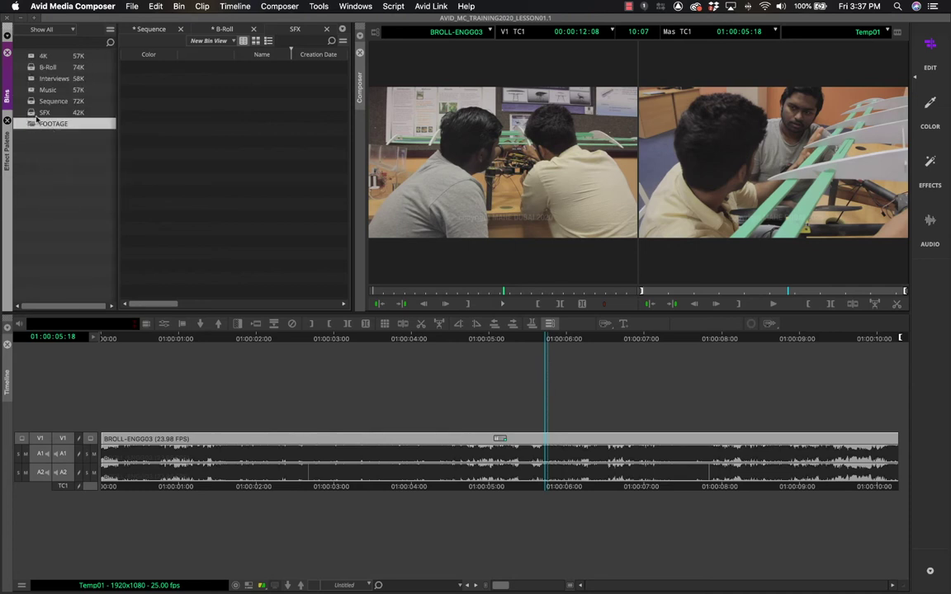
key(Delete)
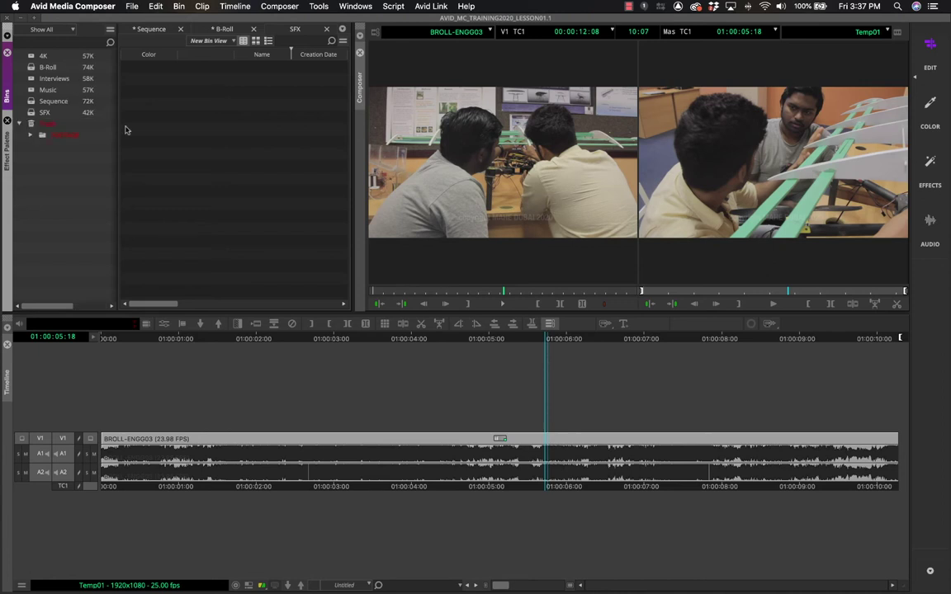
click(50, 124)
right_click(53, 125)
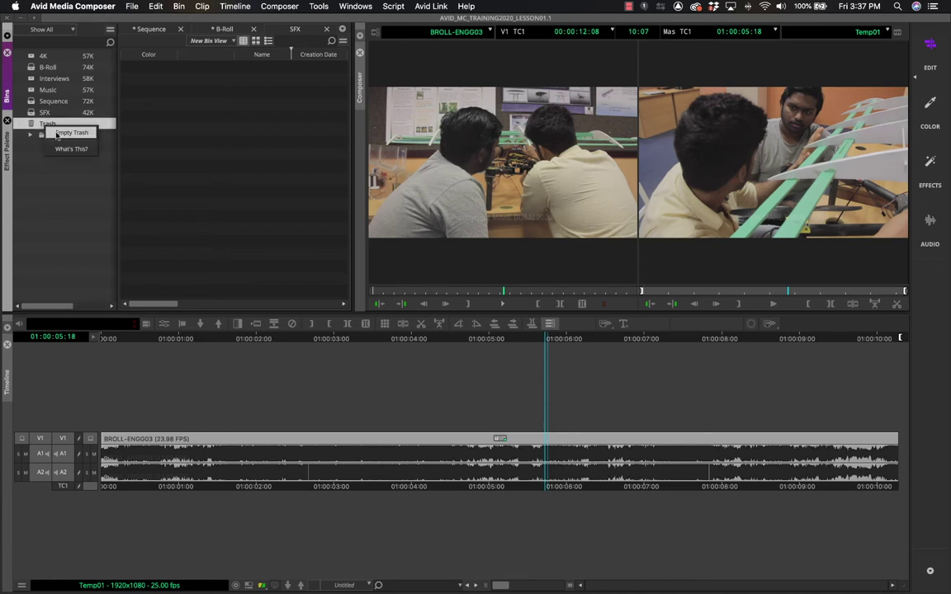
click(58, 133)
click(450, 315)
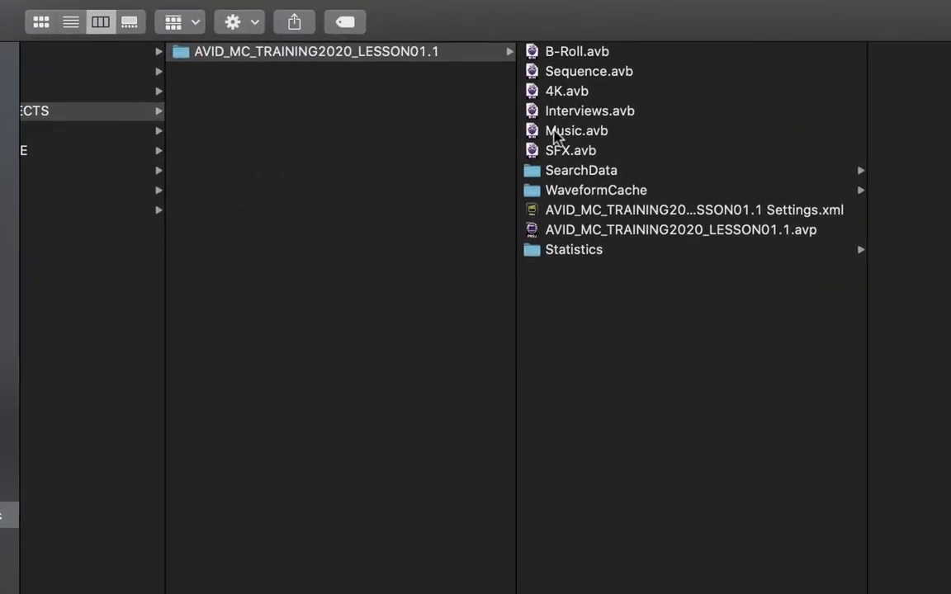
Examine the individual bin files, such as B-Roll.avb and Sequence.avb, in the AVID_MC_TRAINING2020_LESSON01.1 project folder in Finder
click(578, 52)
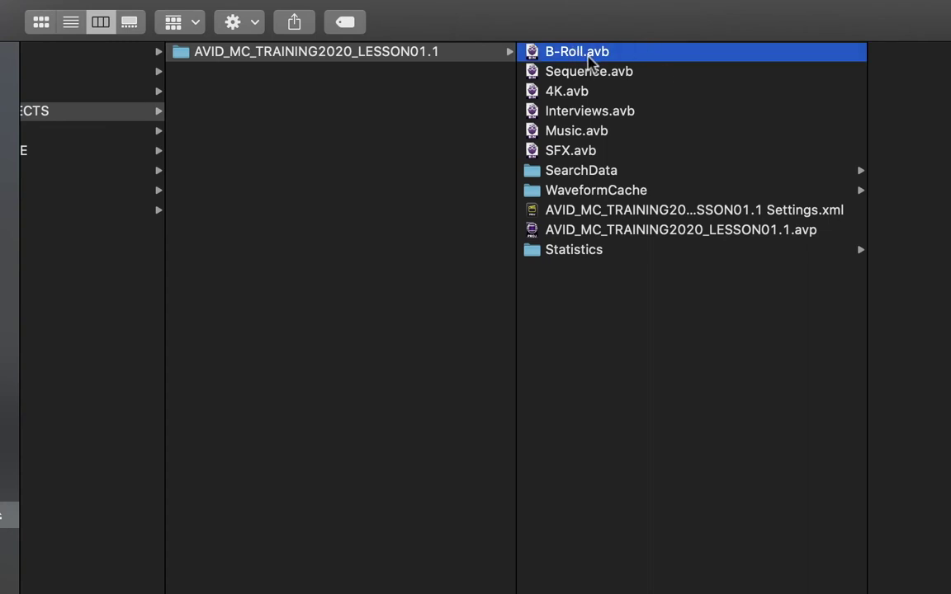
click(572, 149)
click(580, 130)
click(582, 110)
click(588, 73)
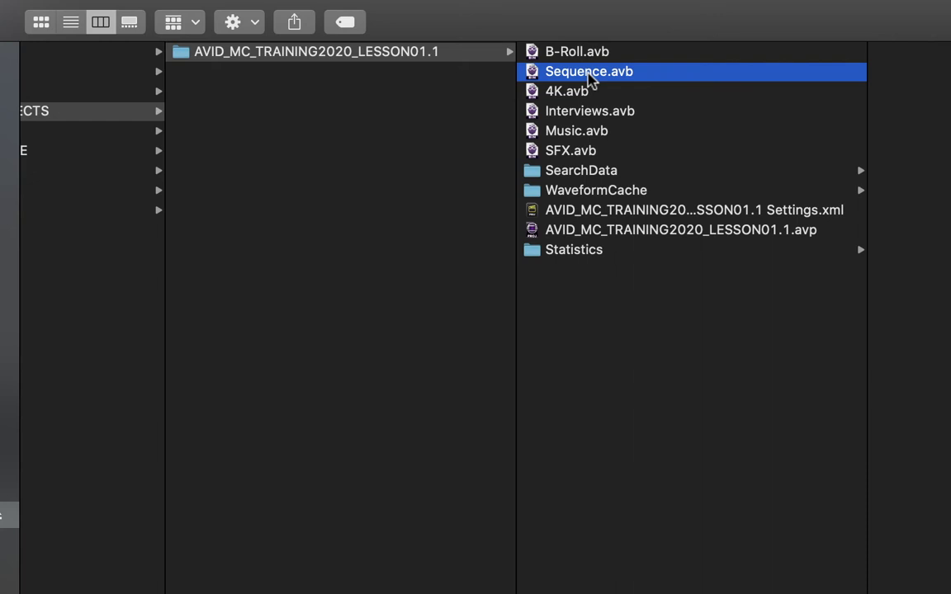
click(588, 51)
click(586, 76)
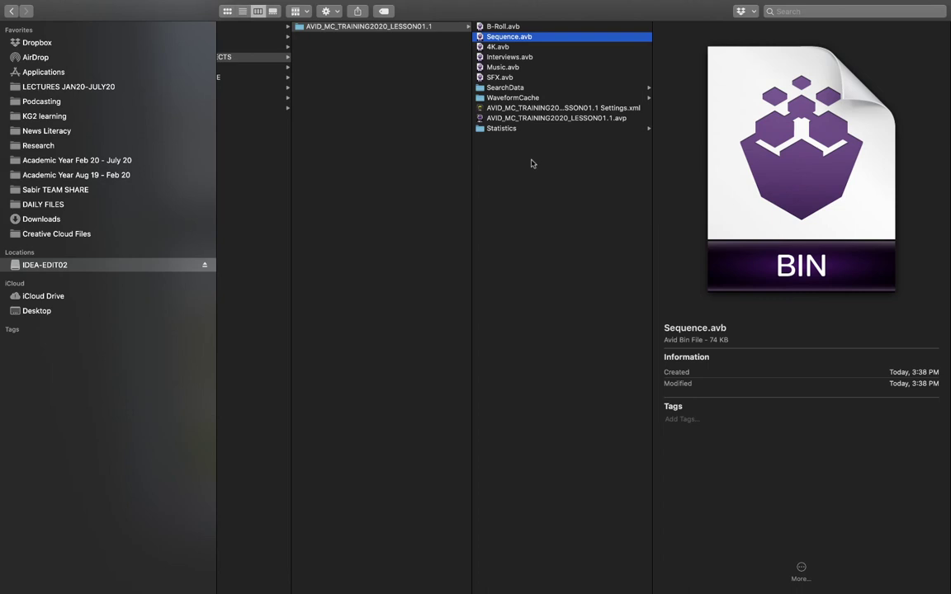
Switch back to Avid Media Composer and bring up the contents of the Sequence bin
key(ctrl+Left)
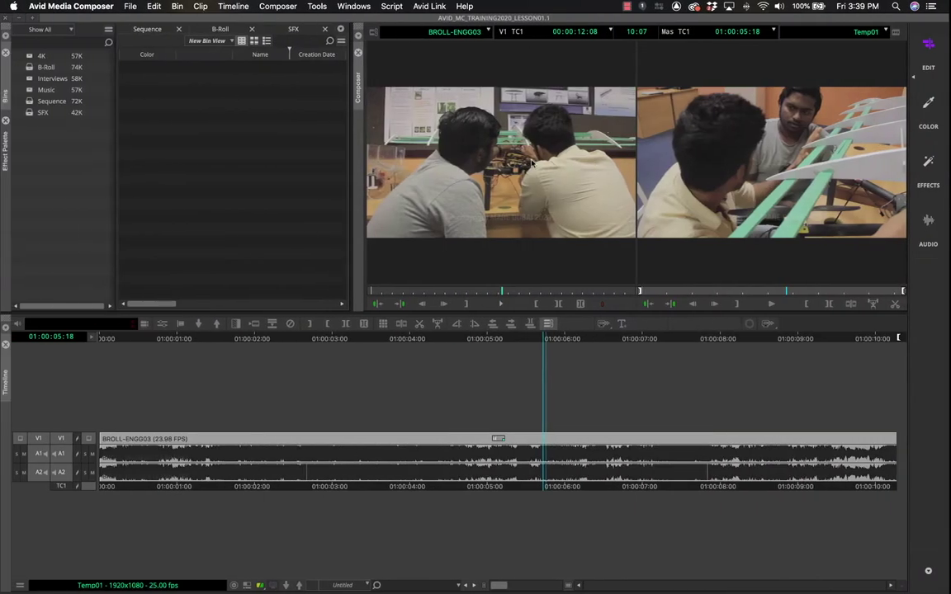
click(48, 102)
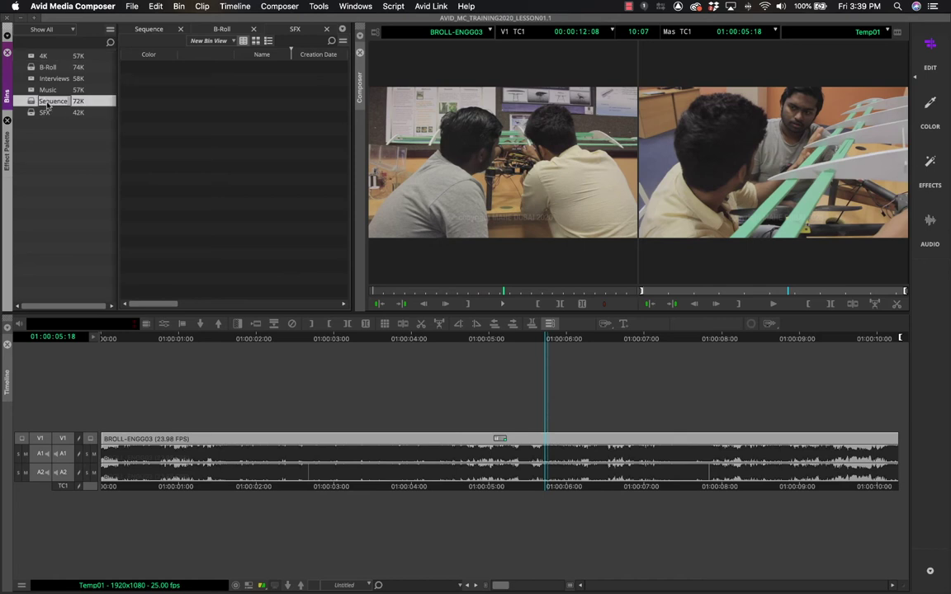
double_click(29, 101)
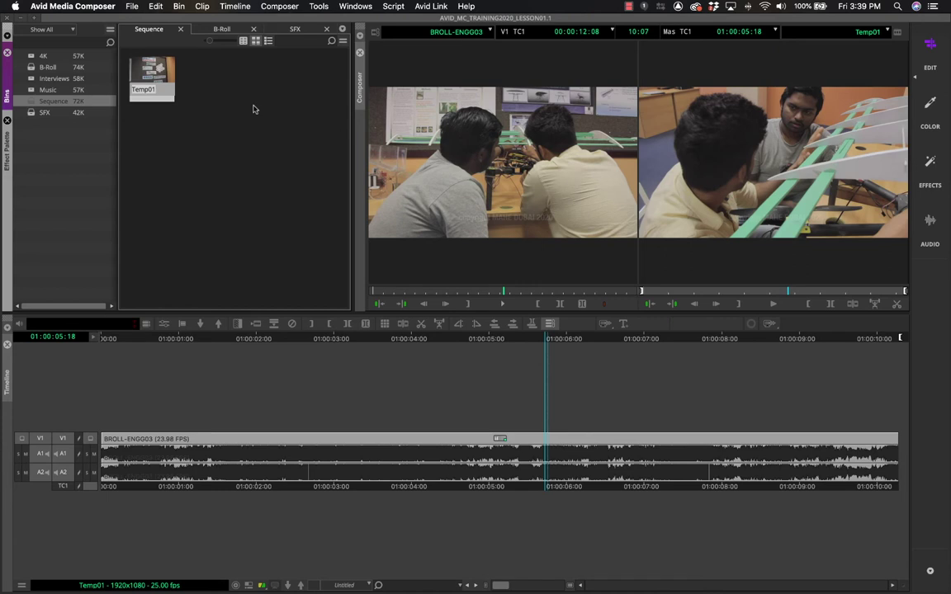
click(241, 134)
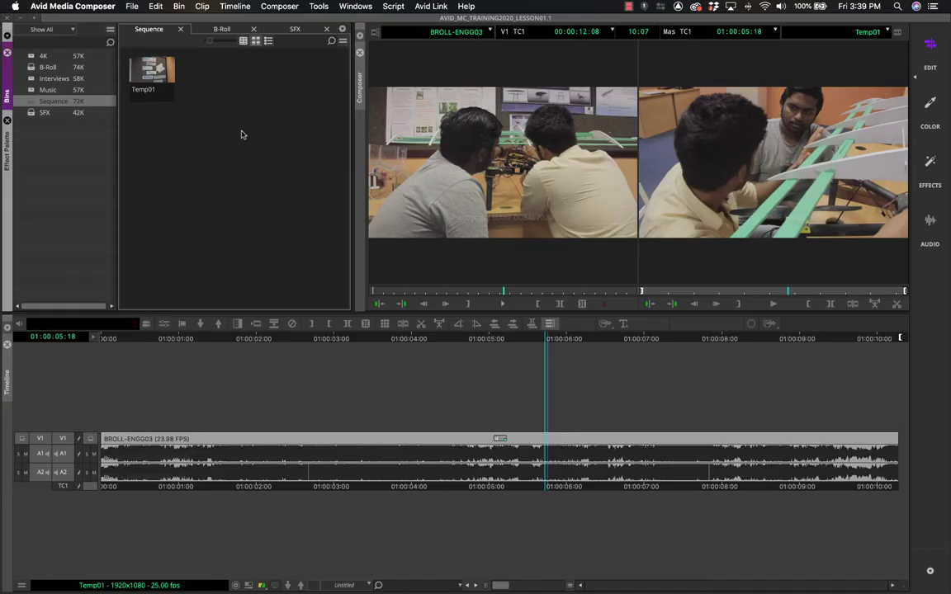
Compare the Sequence.avb file in Finder with the Sequence bin in Media Composer, ending back in Media Composer
key(ctrl+Right)
key(ctrl+Right)
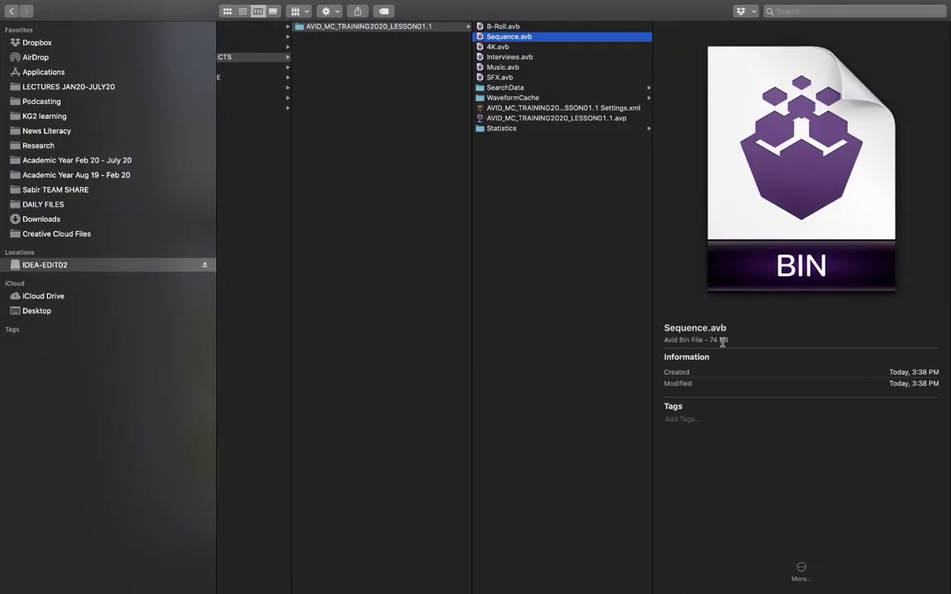
key(ctrl+Left)
key(ctrl+Left)
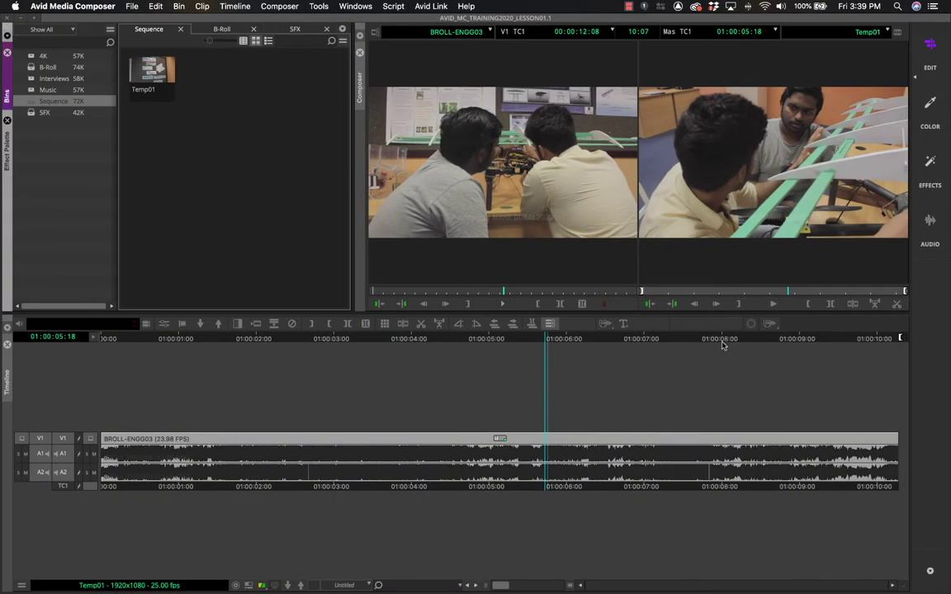
key(ctrl+Right)
key(ctrl+Right)
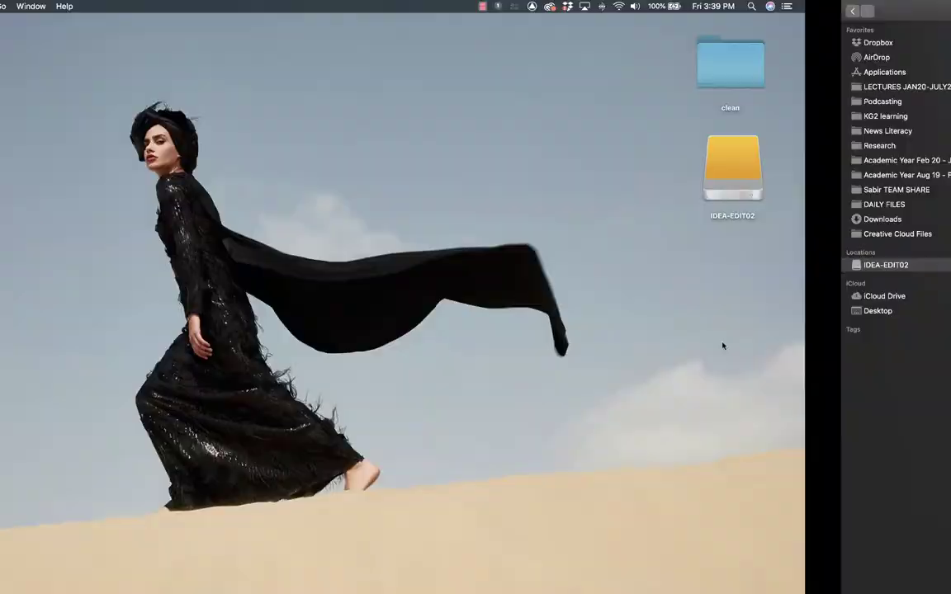
key(ctrl+Left)
key(ctrl+Left)
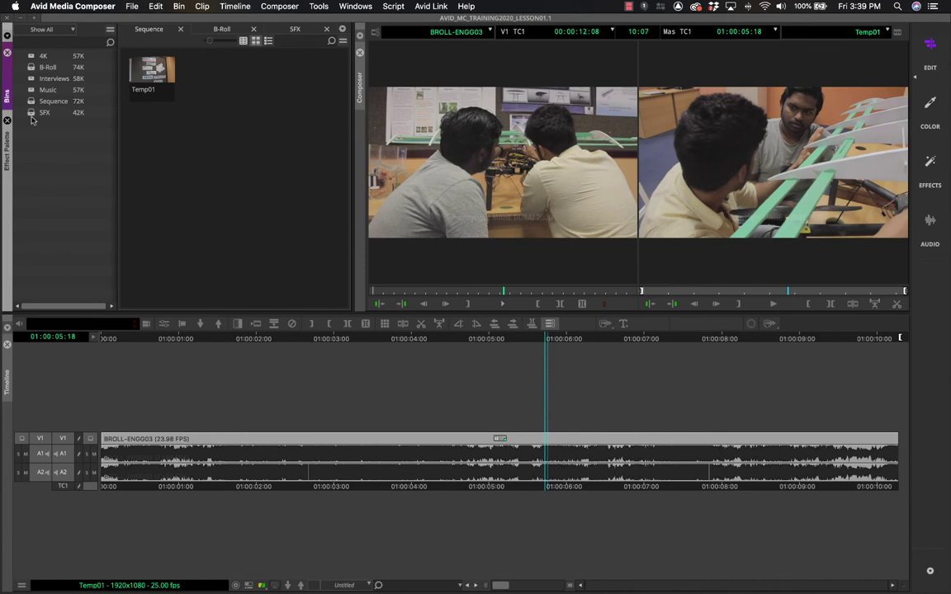
Create two new folders in the project sidebar named SOUND and FOOTAGE
right_click(51, 156)
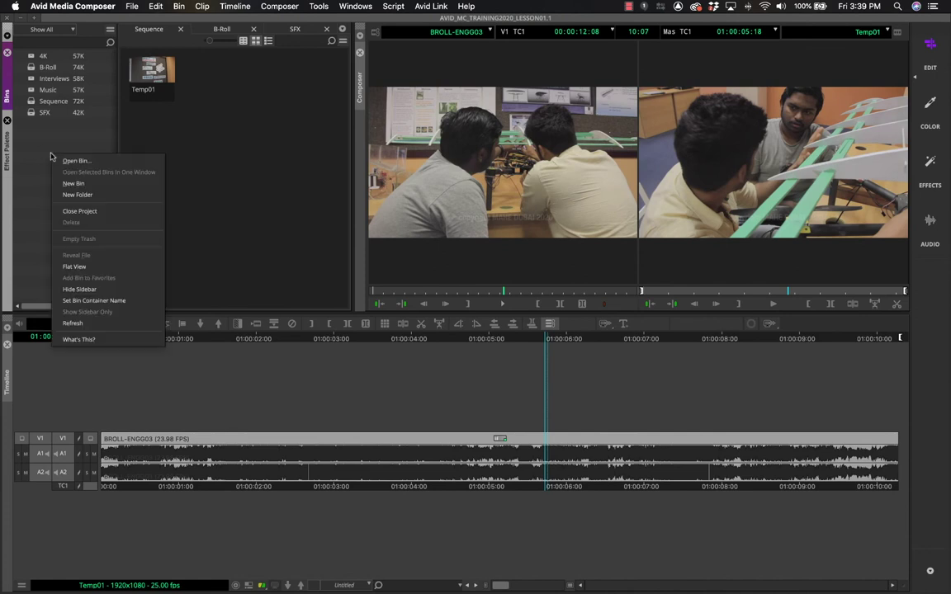
click(66, 193)
text(SOUND)
key(Return)
right_click(146, 363)
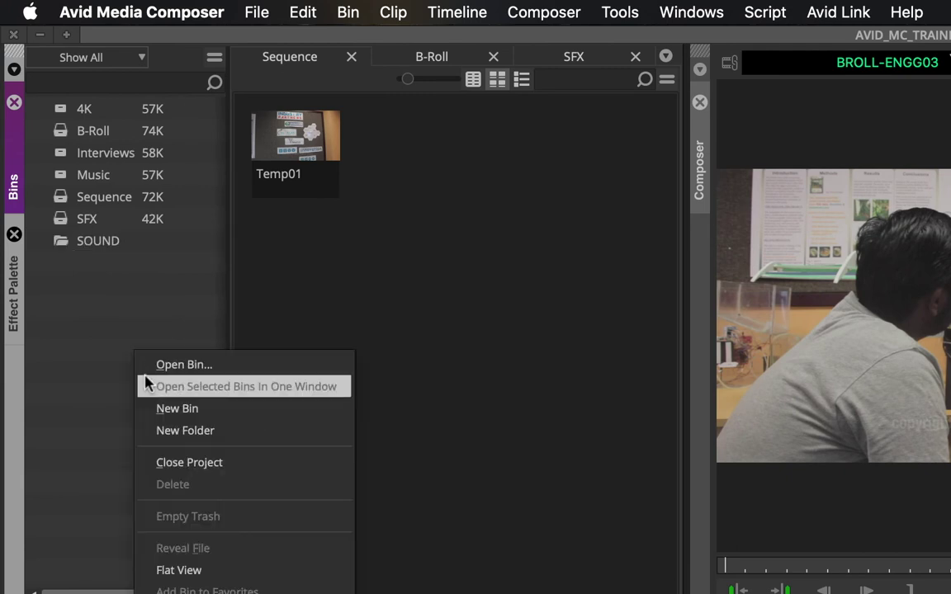
click(170, 431)
text(FOOTAGE)
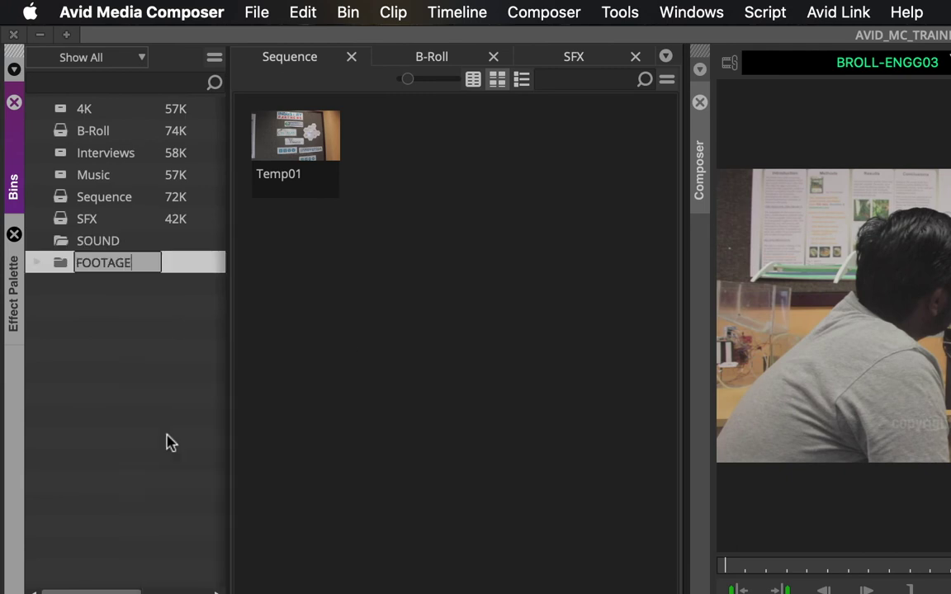
key(Return)
Move the 4K, B-Roll and Interviews bins into the FOOTAGE folder
click(63, 114)
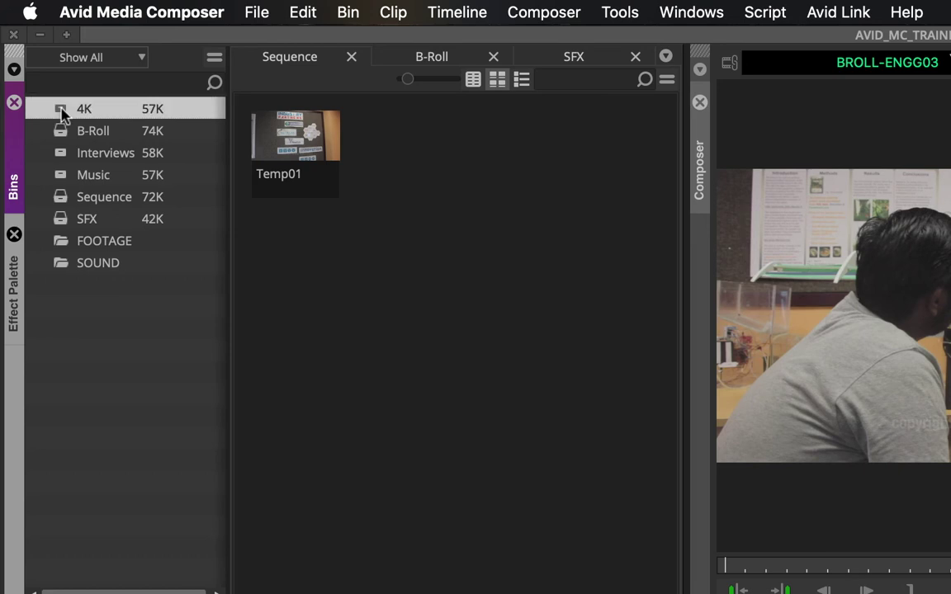
click(97, 138)
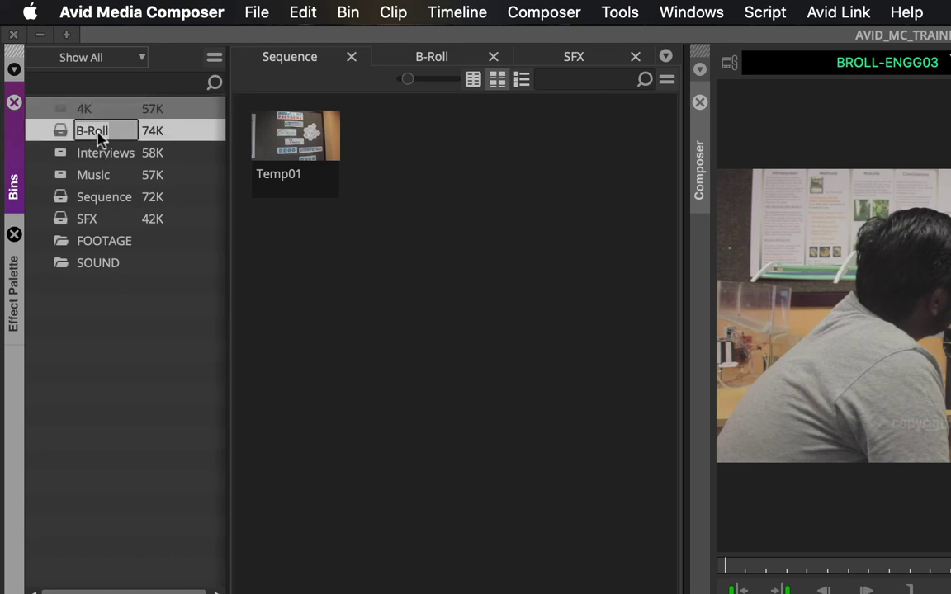
click(56, 113)
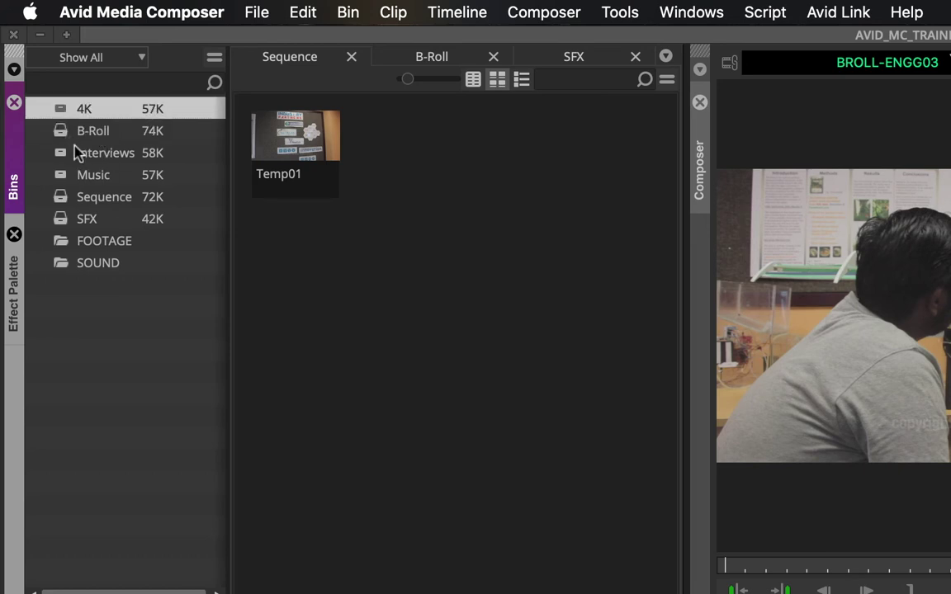
click(71, 136)
click(59, 153)
drag(59, 154, 89, 241)
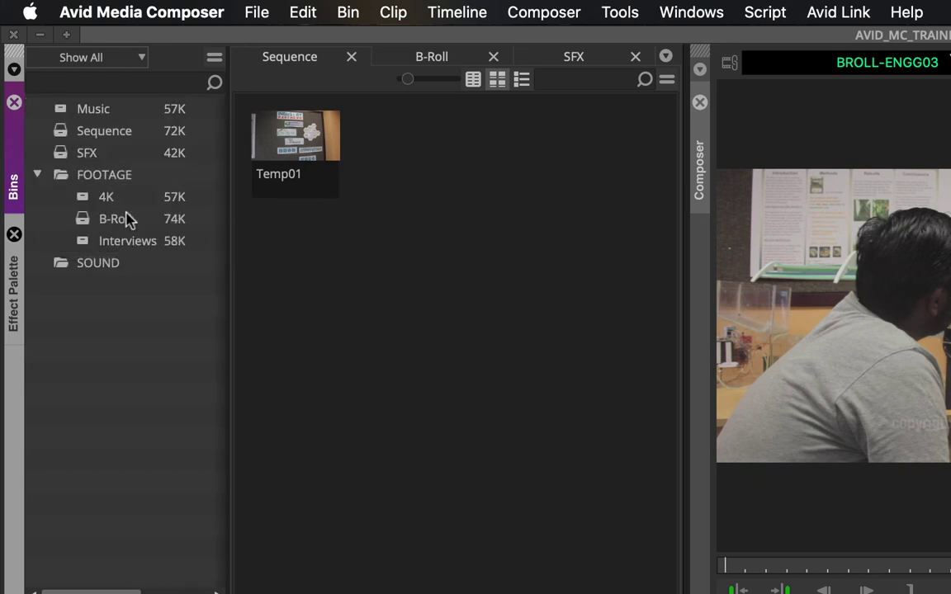
Move the Music and SFX bins into the SOUND folder, leaving Sequence at the top level
click(86, 111)
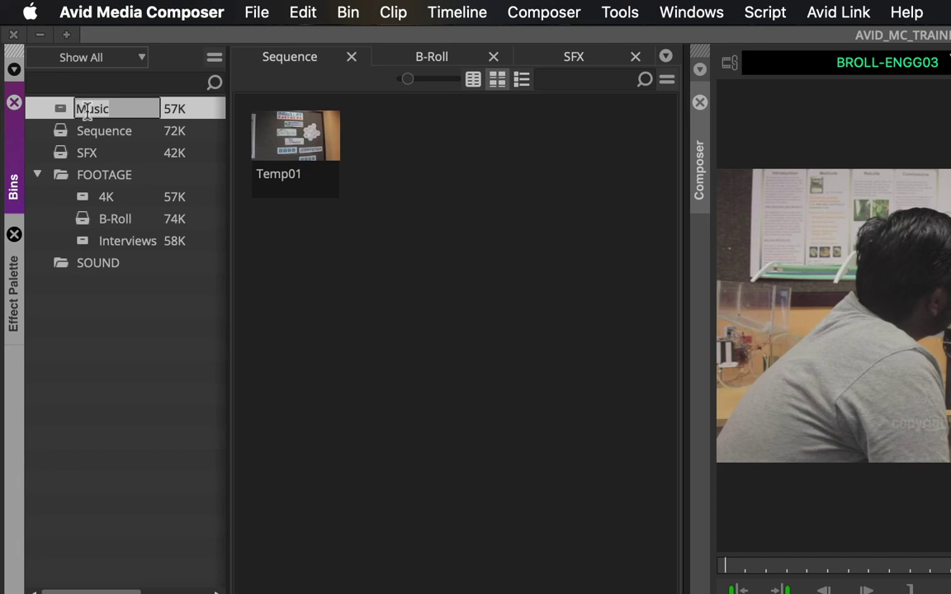
shift+click(85, 154)
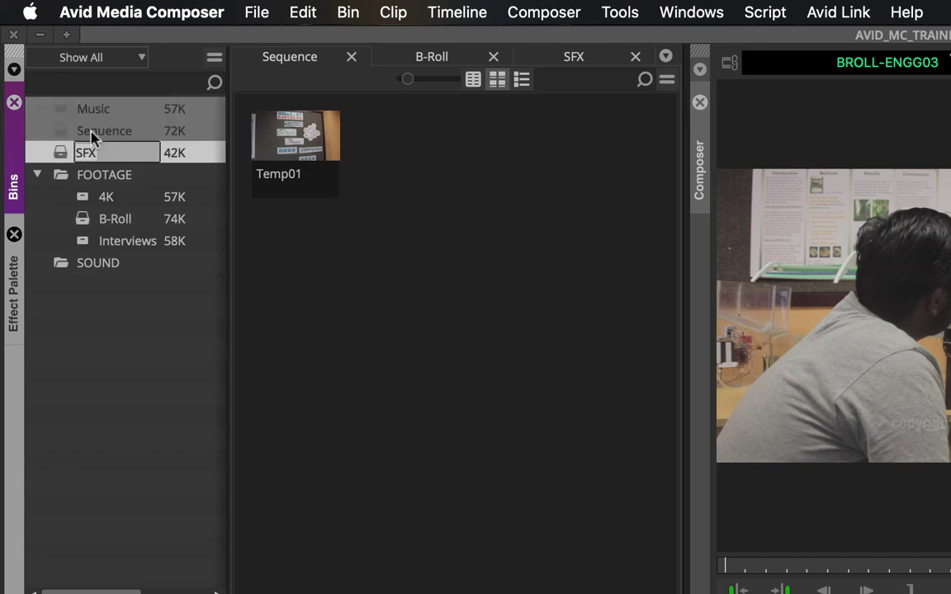
click(109, 285)
click(62, 153)
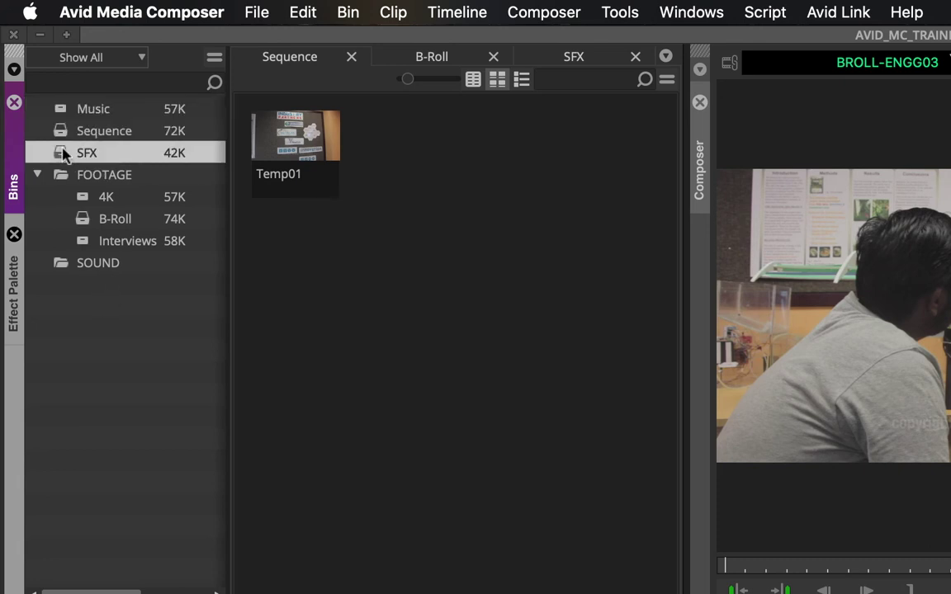
super+click(58, 111)
drag(58, 111, 90, 269)
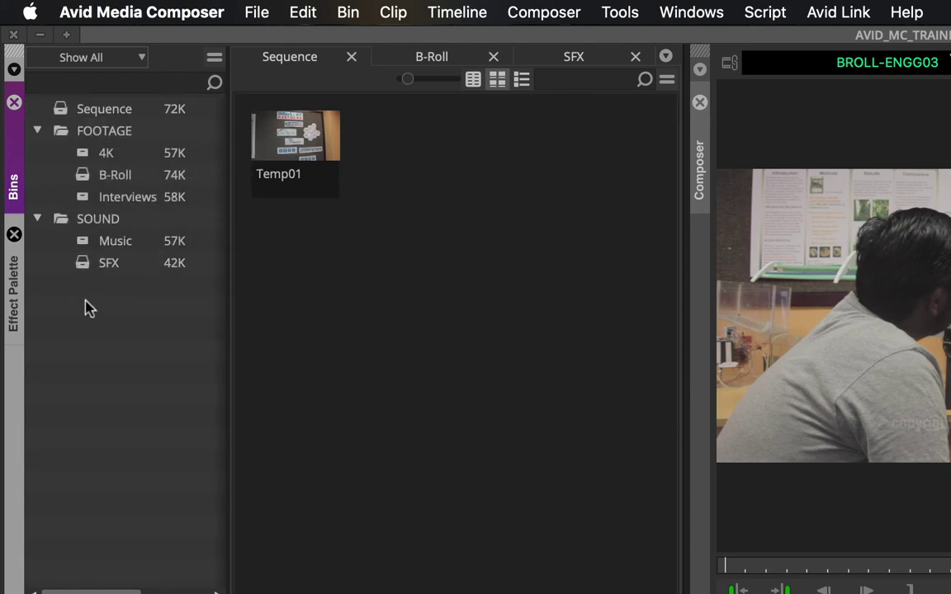
Collapse the FOOTAGE and SOUND folders in the sidebar, and switch to Finder to view the project folder
click(37, 131)
click(38, 153)
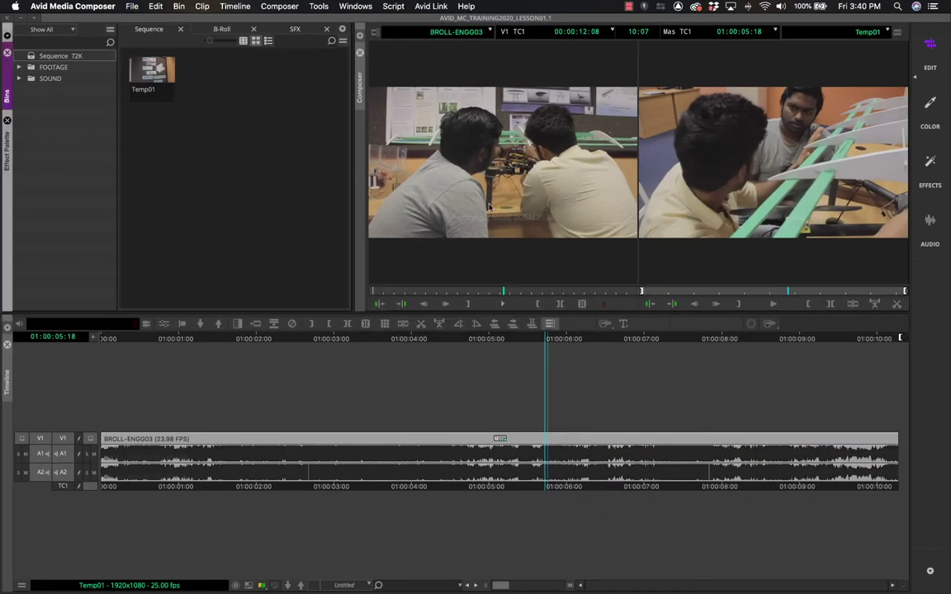
key(ctrl+Right)
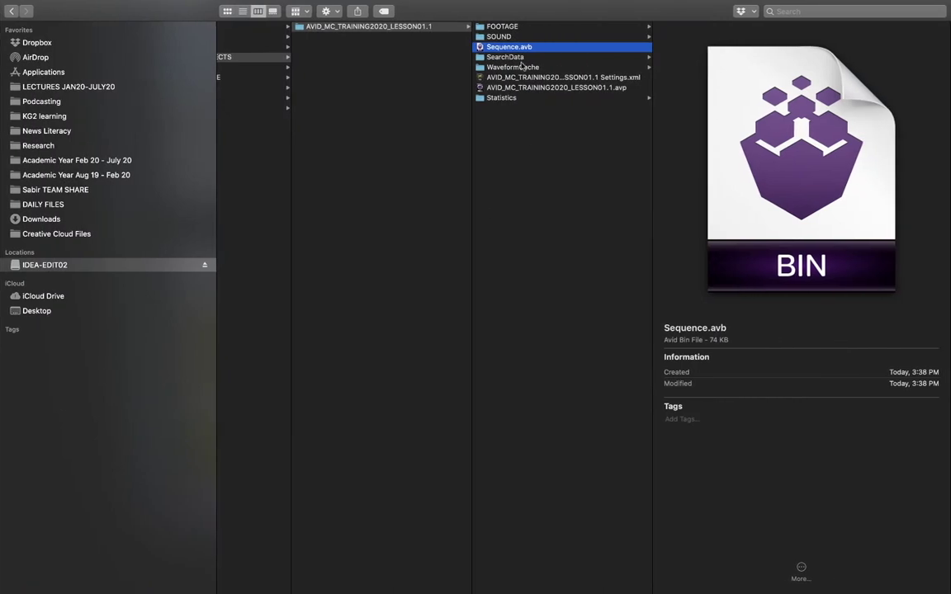
View the bin files inside the FOOTAGE and SOUND folders in Finder, and switch back to Media Composer
click(518, 26)
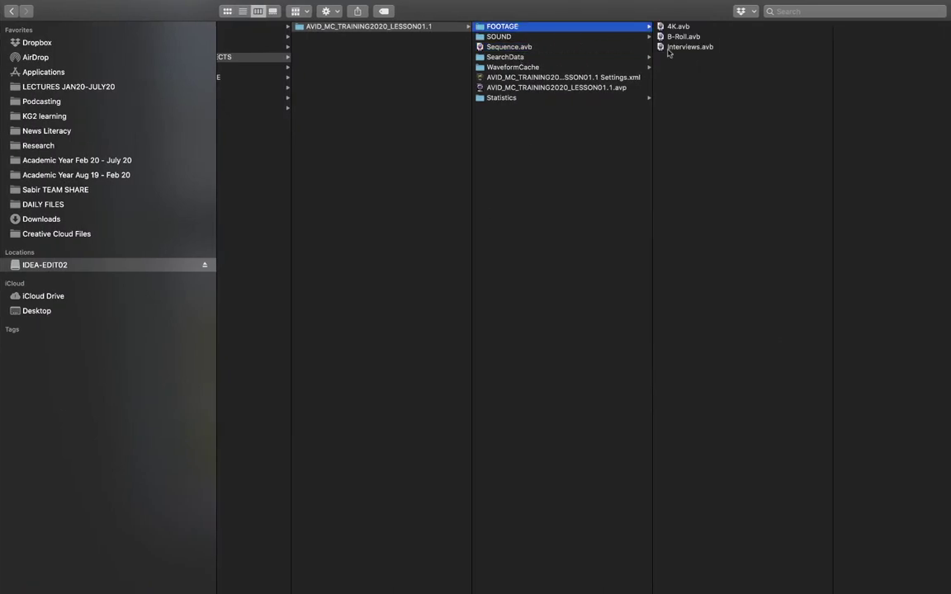
click(519, 37)
click(525, 26)
key(ctrl+Left)
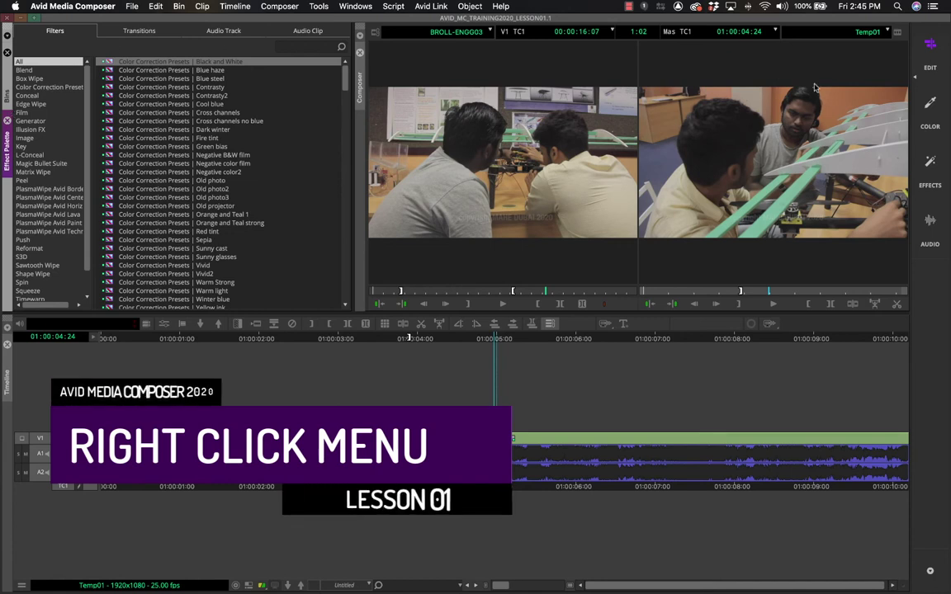
Show the bins and view the context options of the BROLL-ENGG03 clip in the B-Roll bin
click(10, 84)
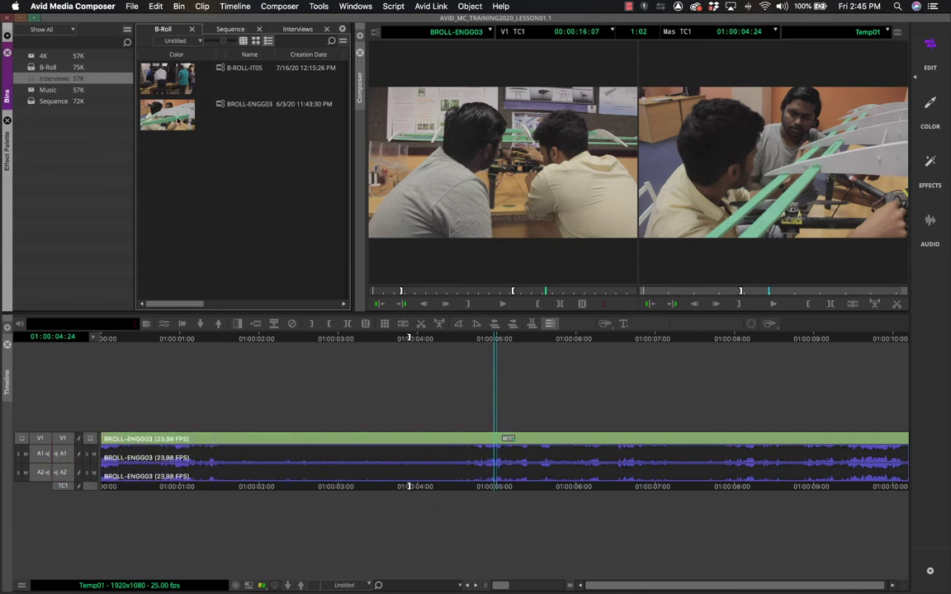
click(169, 113)
right_click(177, 120)
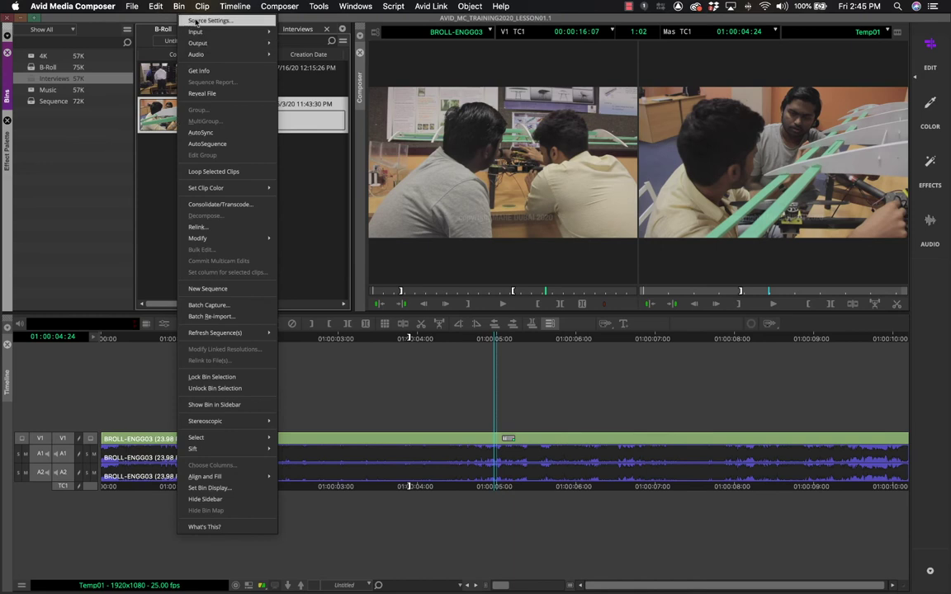
click(145, 193)
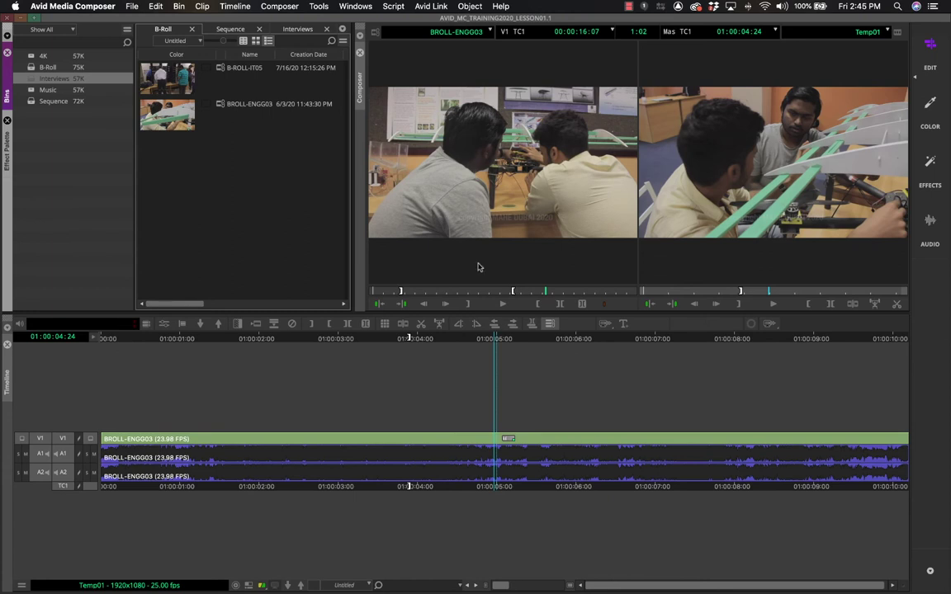
Compare the context options of the source monitor and the record monitor
right_click(504, 155)
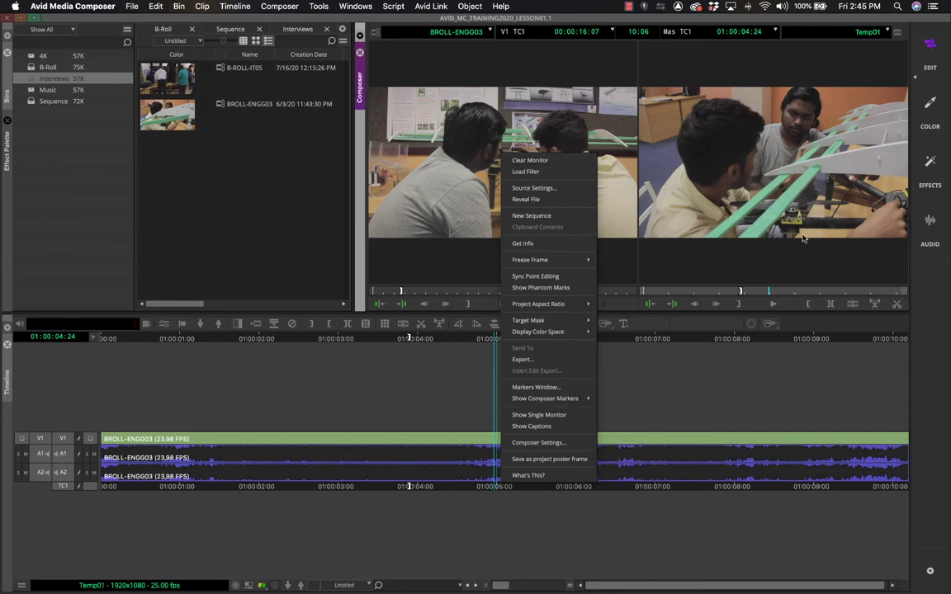
right_click(771, 180)
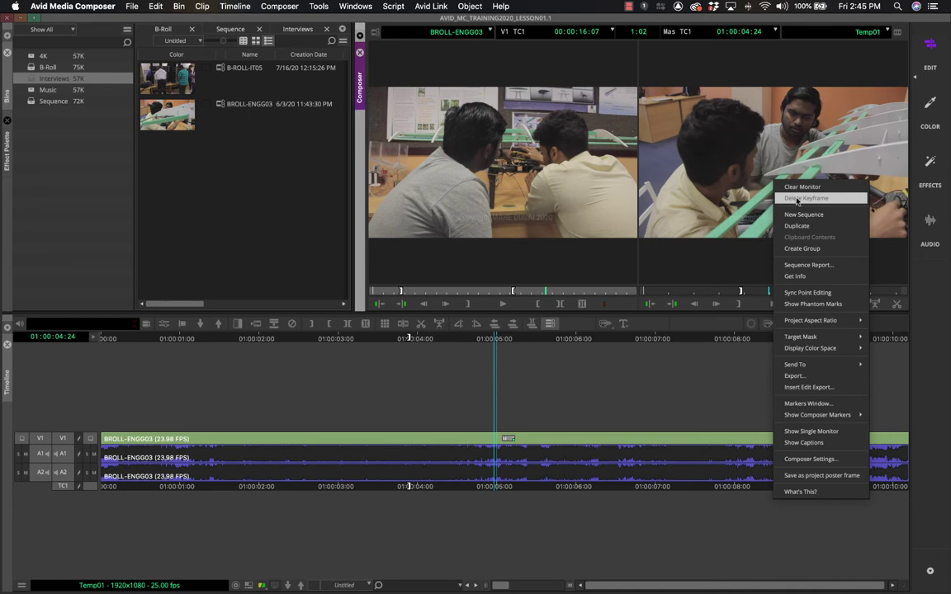
click(431, 182)
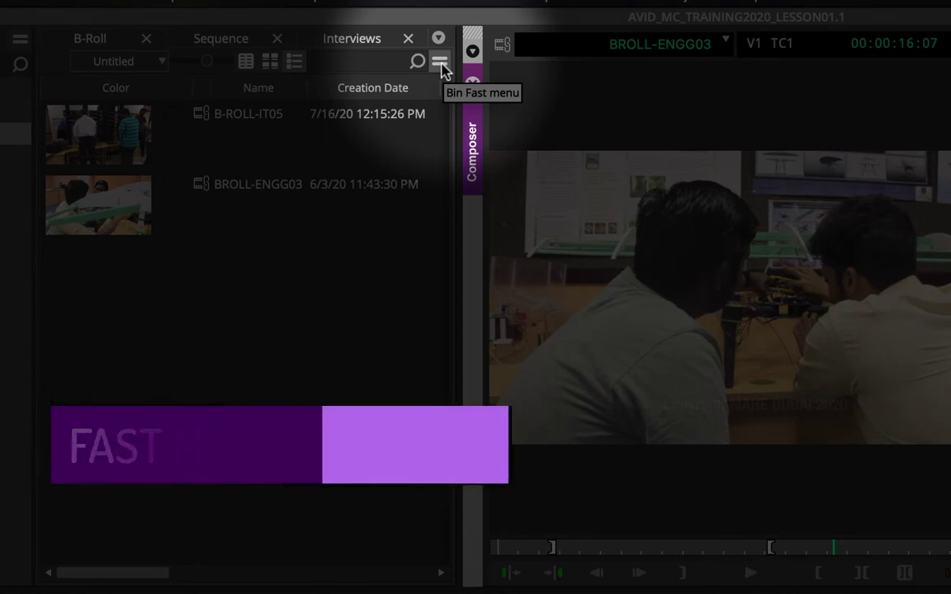
View the Fast menu options of the bin, the bin sidebar and the timeline
click(440, 65)
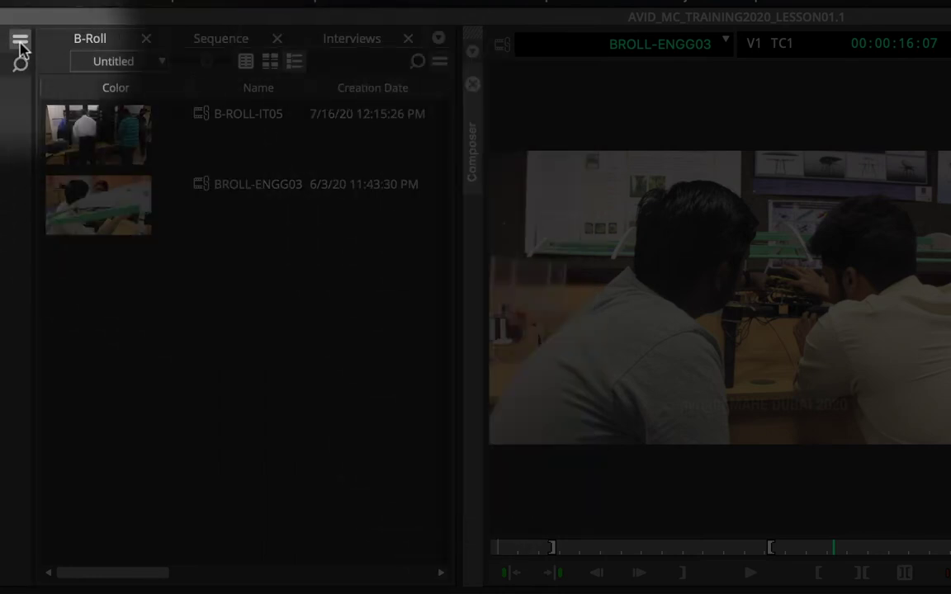
click(20, 41)
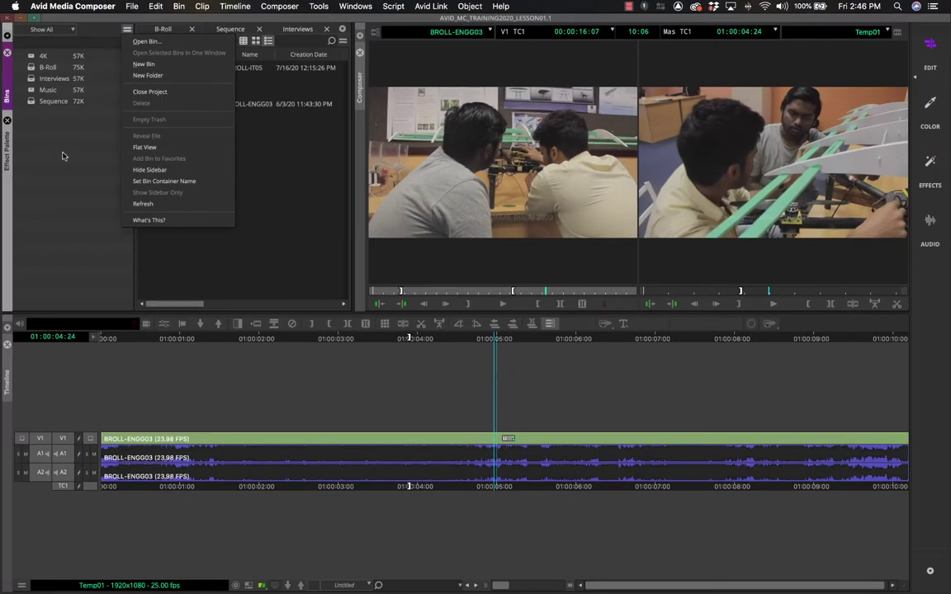
click(65, 394)
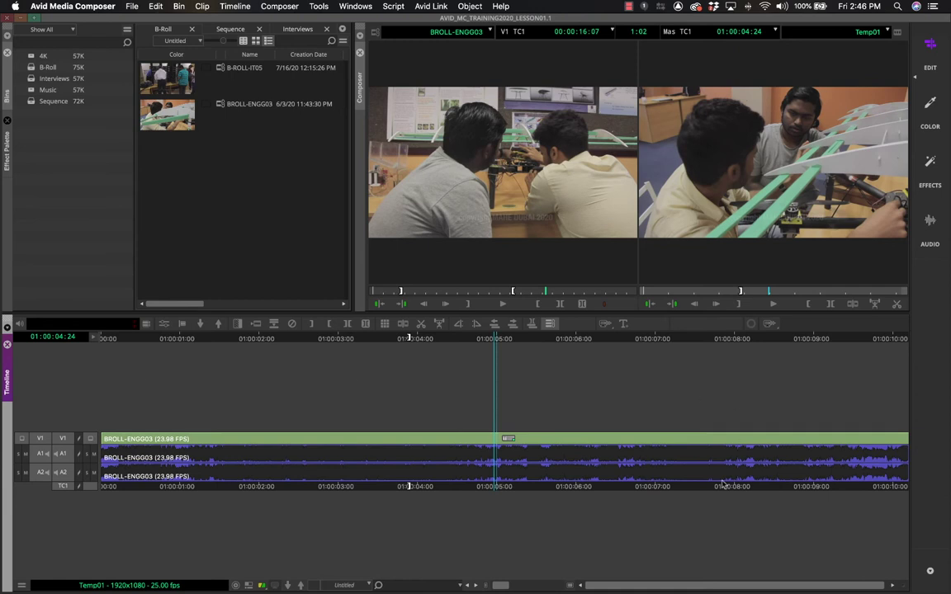
click(21, 587)
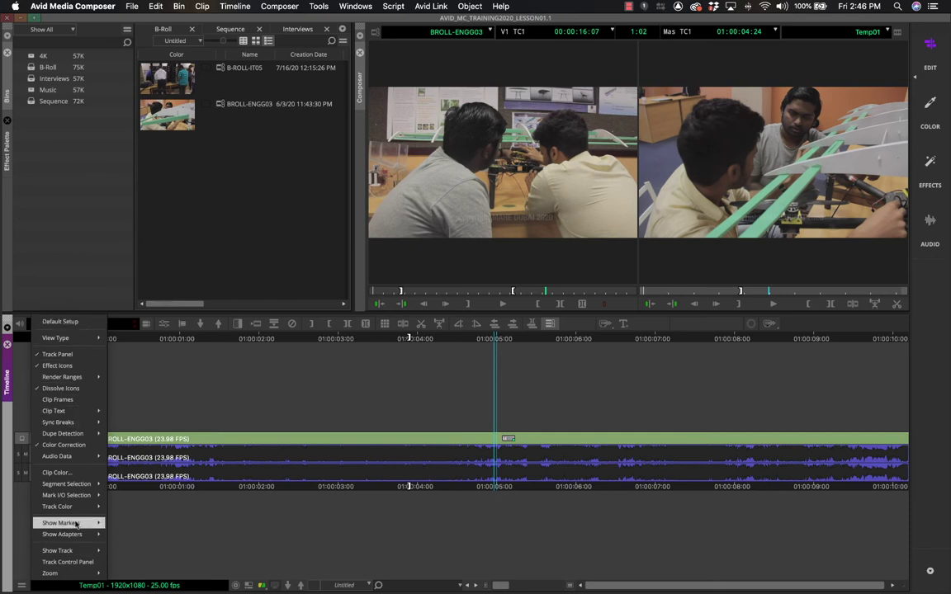
click(201, 529)
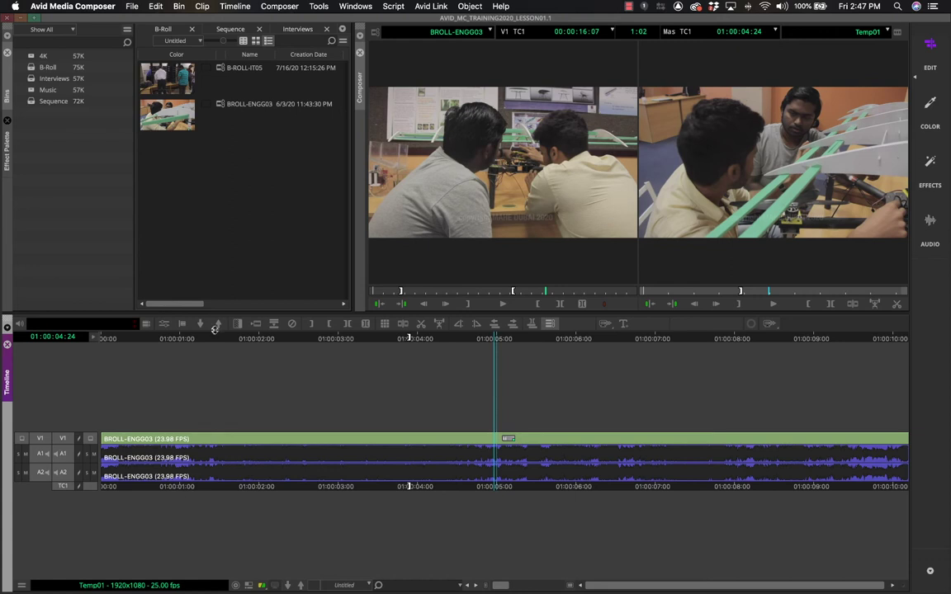
Close the project window and confirm leaving the application
drag(218, 308, 219, 312)
click(5, 18)
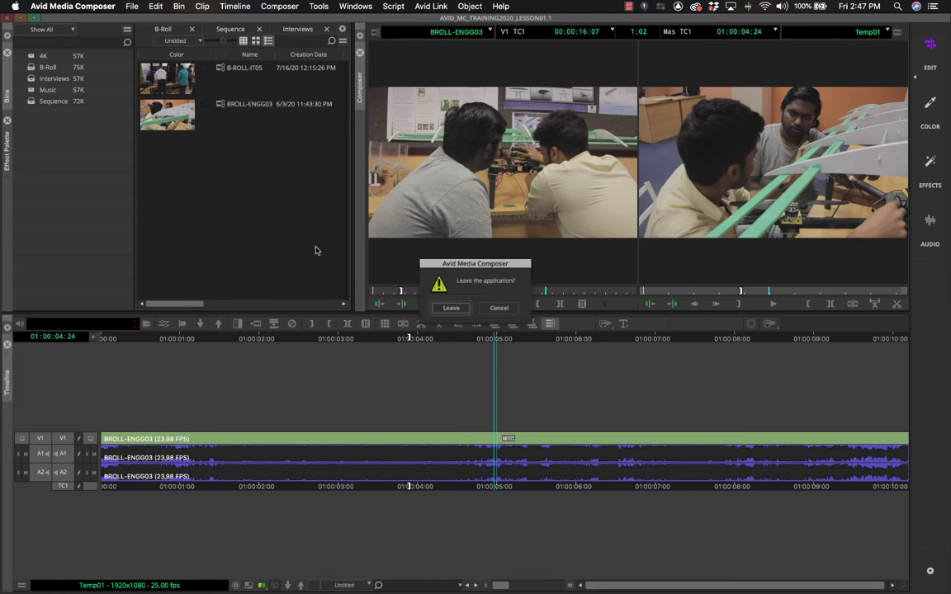
click(451, 308)
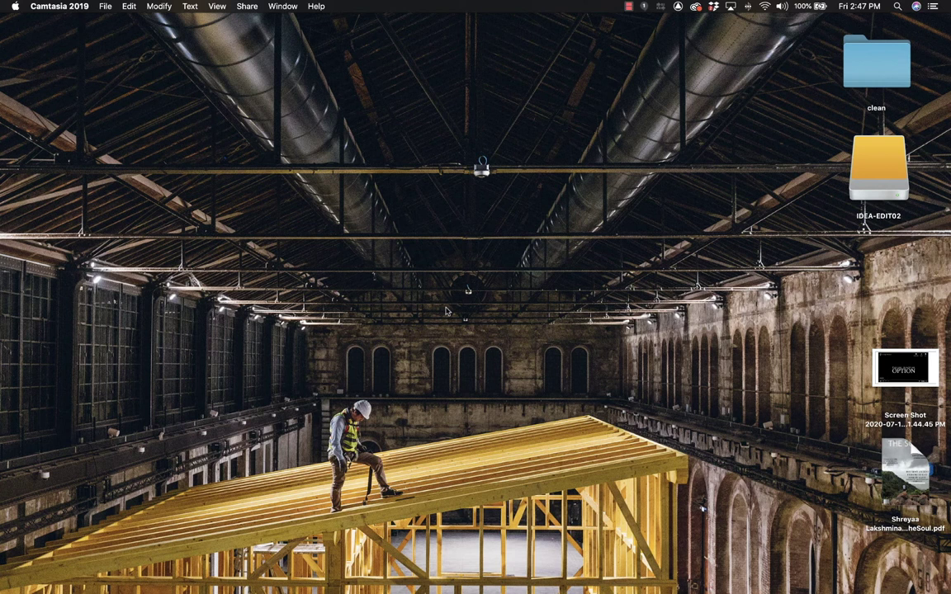
Load the BROLL-ENGG03 clip in the source monitor and move the timeline playhead to 01:00:08:21
mouse_move(4, 278)
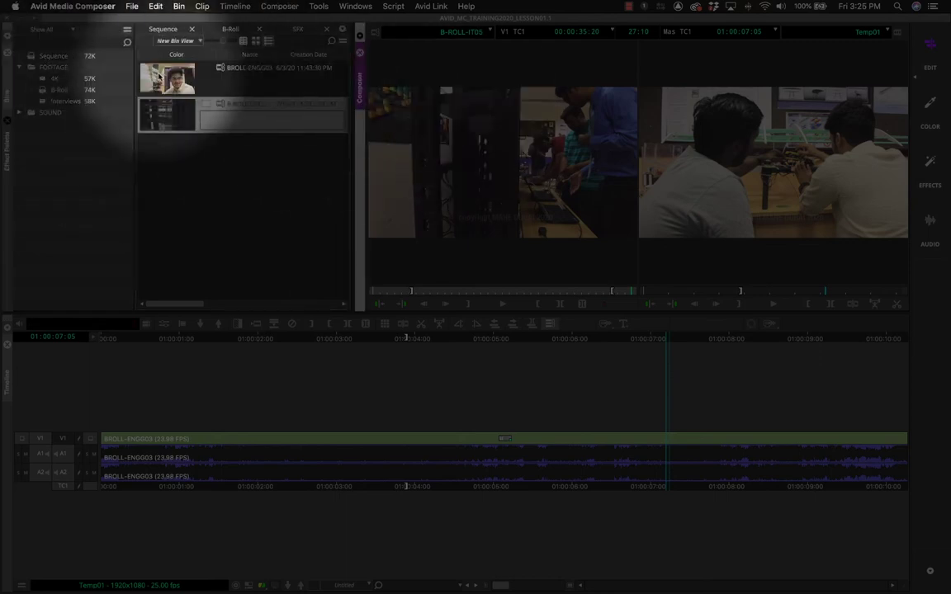
click(490, 32)
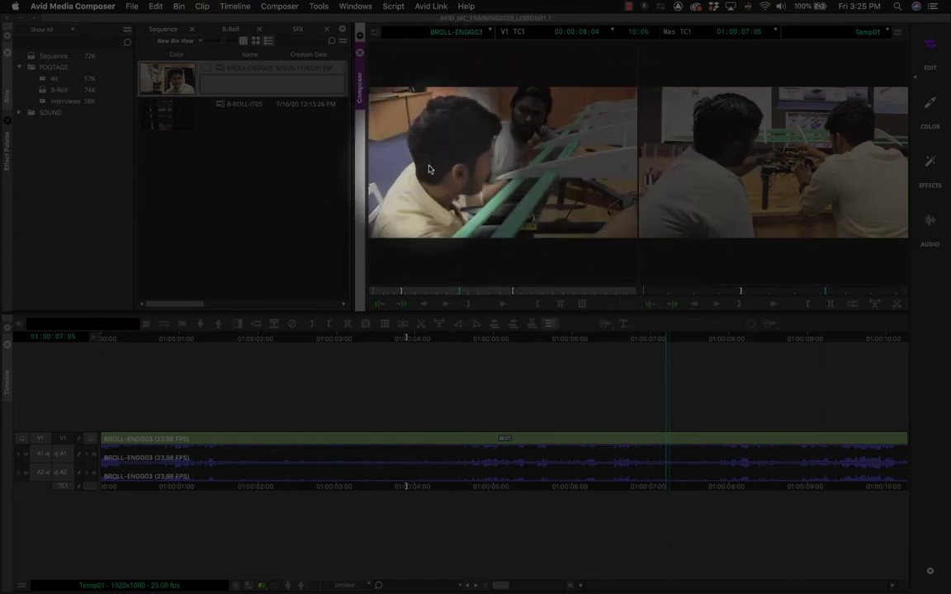
drag(303, 338, 795, 338)
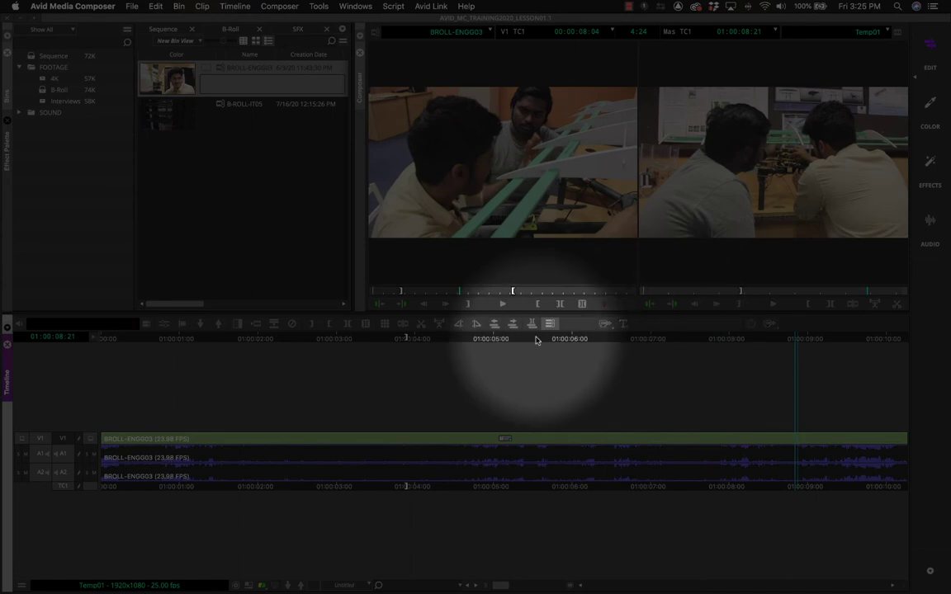
Scrub the source clip to 00:00:18:18
click(446, 294)
drag(446, 295, 572, 290)
key(i)
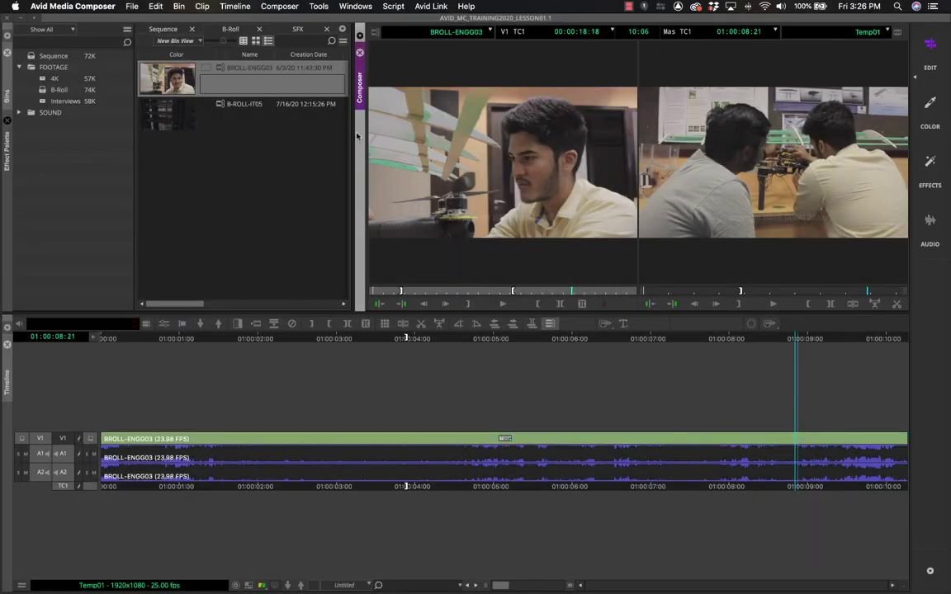
Enlarge the Composer monitors by narrowing the bin area and shortening the timeline, and save the current Edit workspace layout
drag(350, 133, 238, 133)
drag(543, 314, 543, 370)
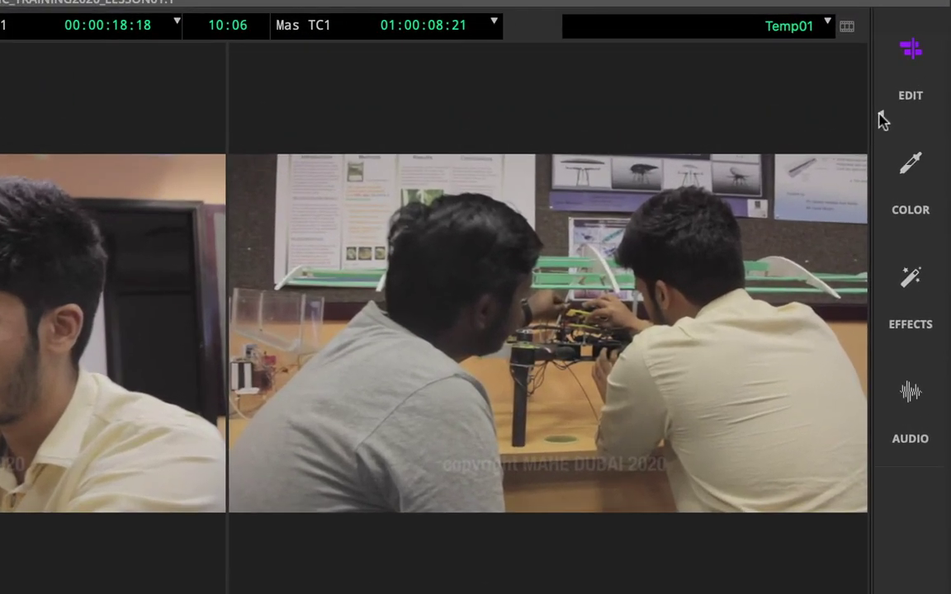
click(881, 118)
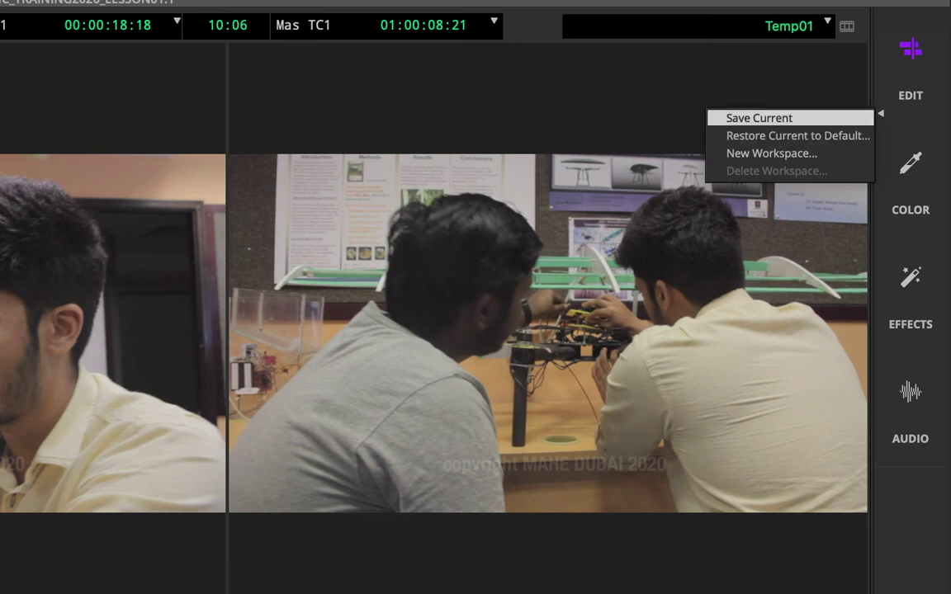
click(760, 118)
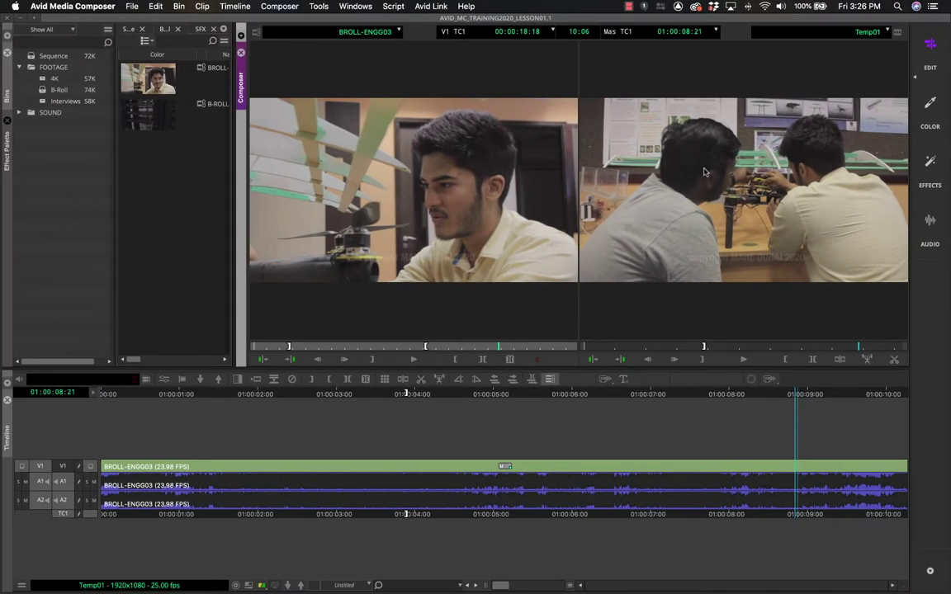
click(914, 79)
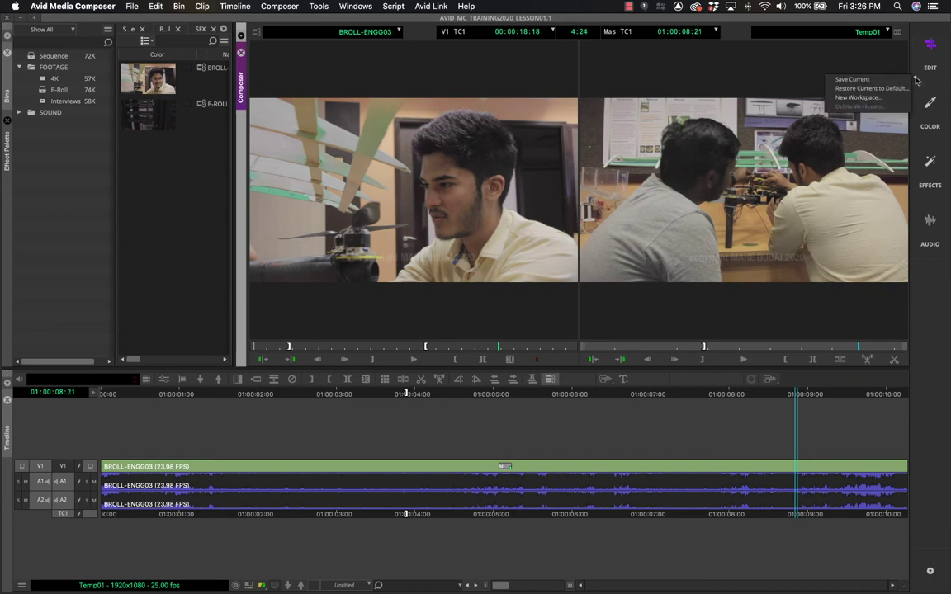
click(852, 79)
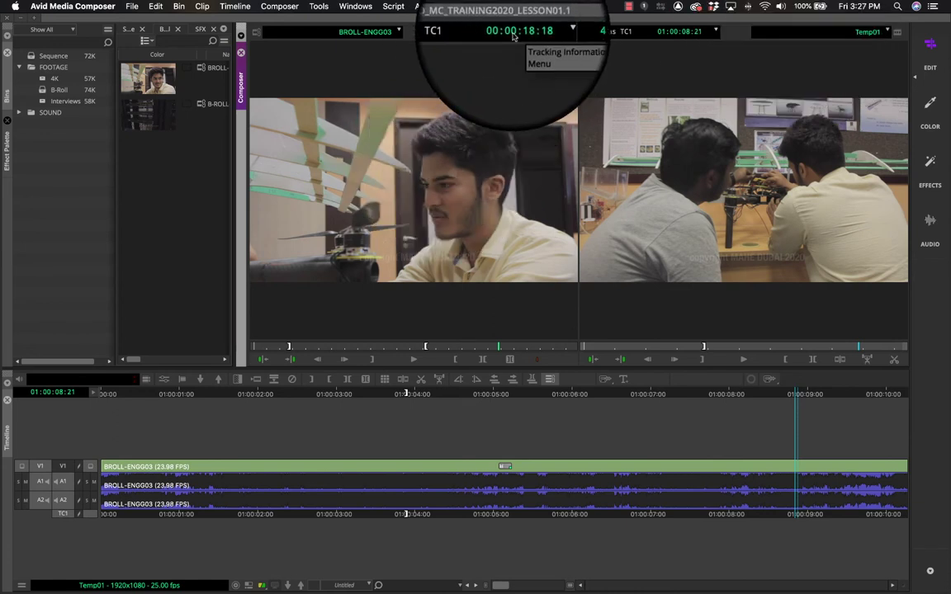
Check the source and master timecodes while scrubbing the source clip to 00:00:03:07 and the sequence from its start to 01:00:03:02
mouse_move(308, 350)
mouse_down()
mouse_move(256, 346)
mouse_move(550, 350)
mouse_move(297, 350)
mouse_up()
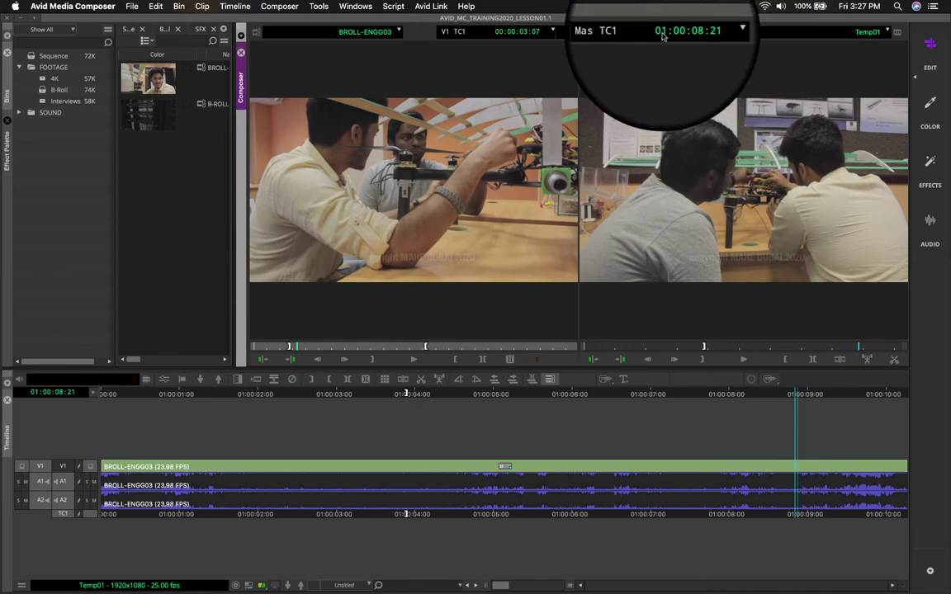
drag(612, 351, 546, 353)
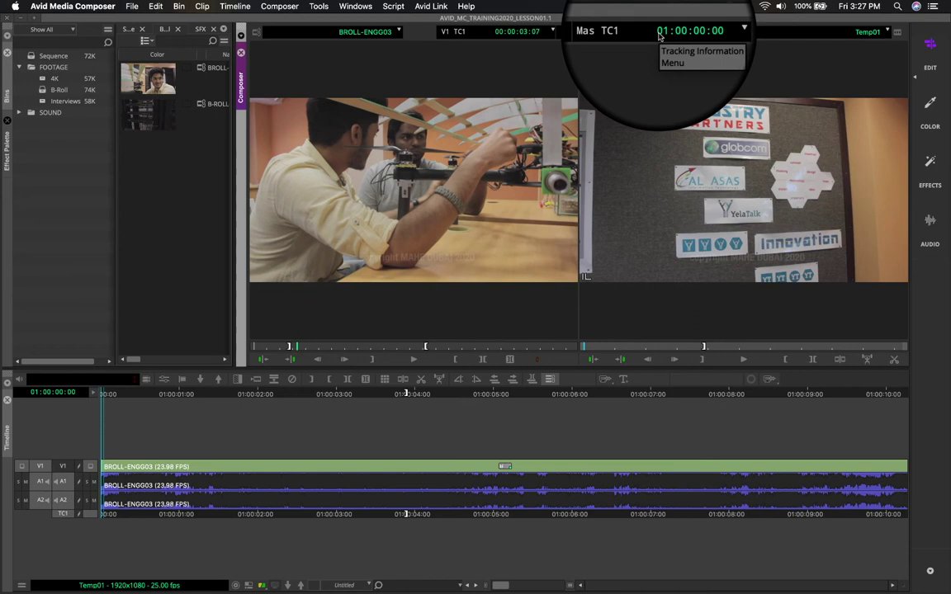
drag(594, 347, 679, 345)
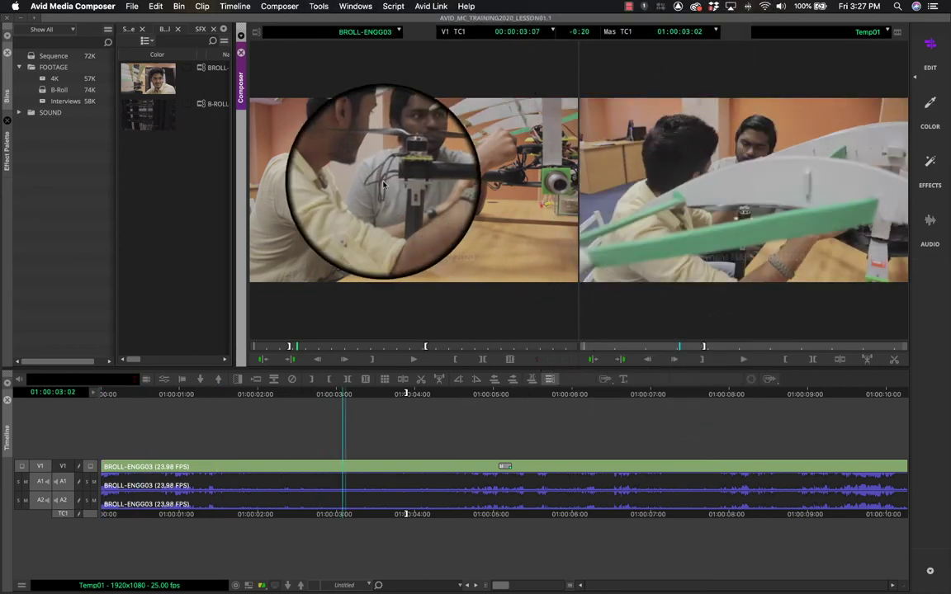
Check the source timecode while scrubbing the BROLL-ENGG03 clip from its start to 00:00:17:00
drag(248, 347, 439, 294)
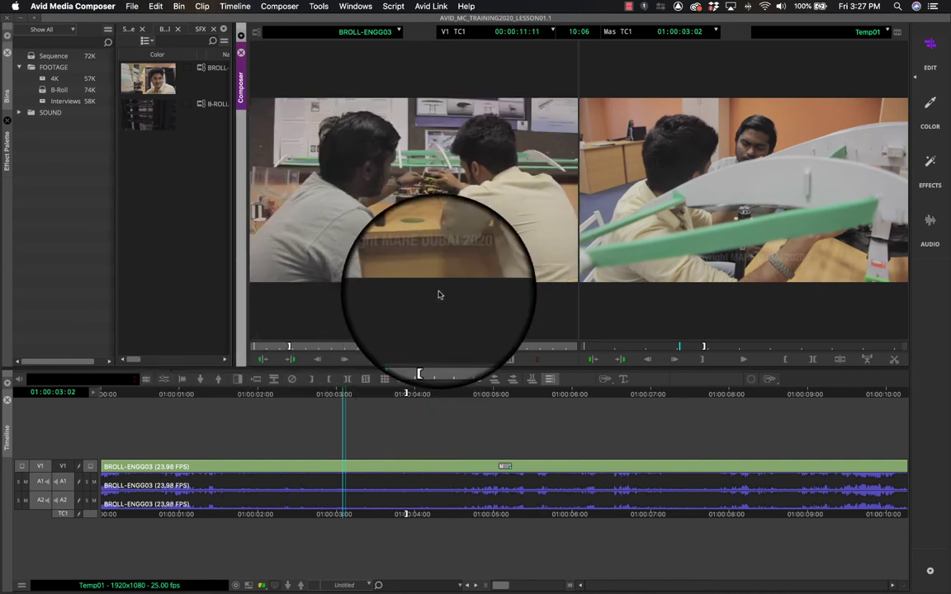
click(254, 347)
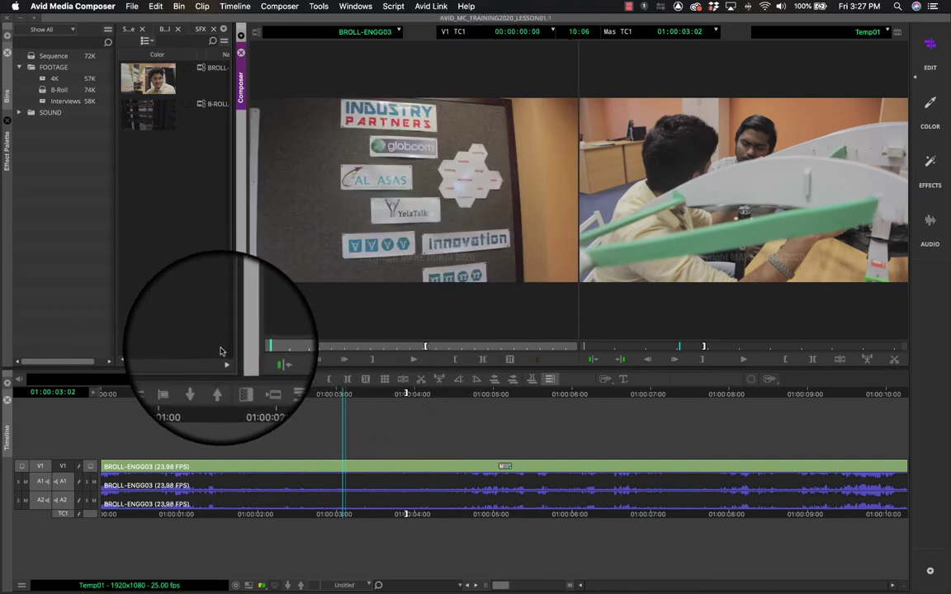
drag(253, 346, 448, 347)
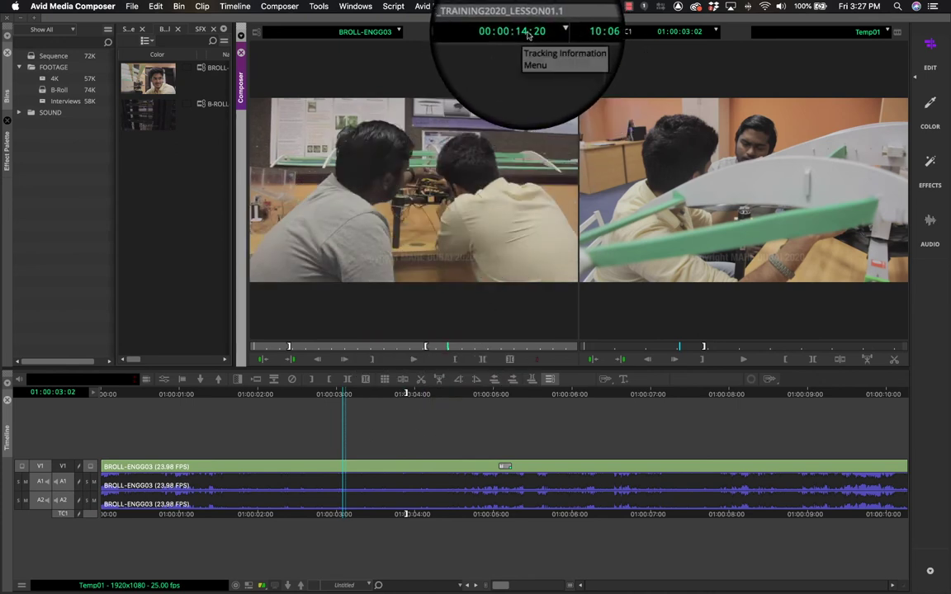
click(446, 347)
drag(446, 346, 476, 347)
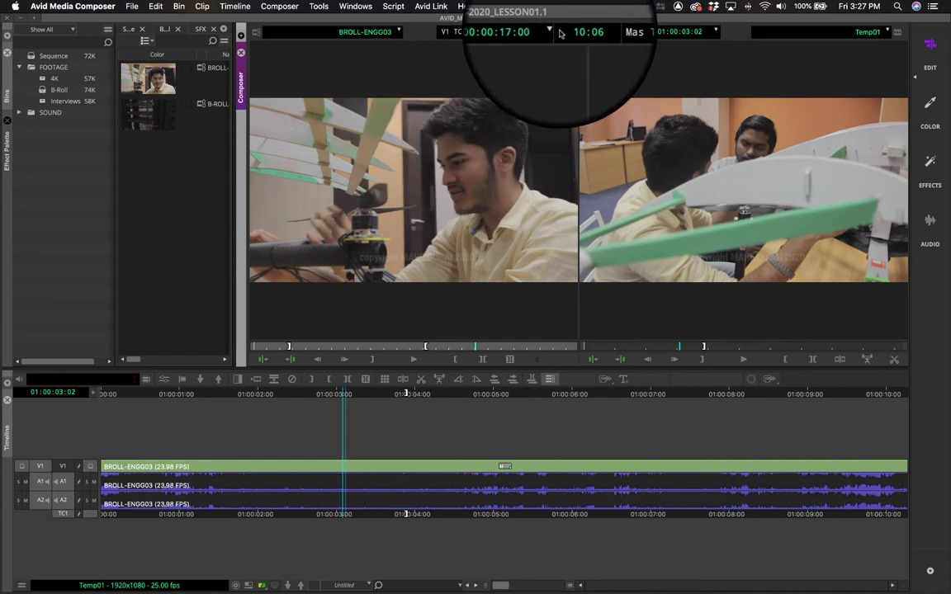
Mark a new In to Out range of 12:16 on the source clip ending at 00:00:17:12, and scrub the sequence forward from its start
drag(323, 347, 483, 347)
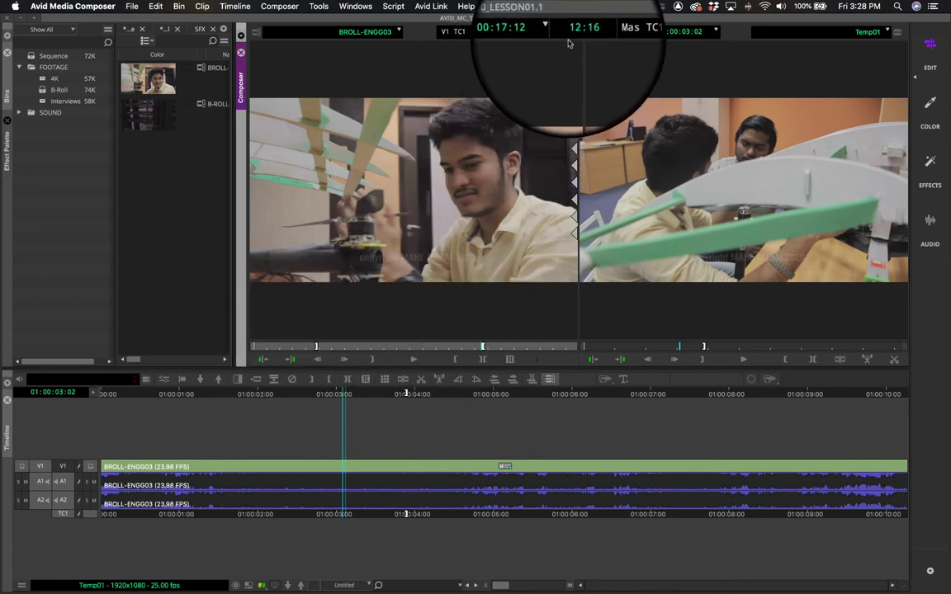
key(Home)
drag(642, 347, 828, 346)
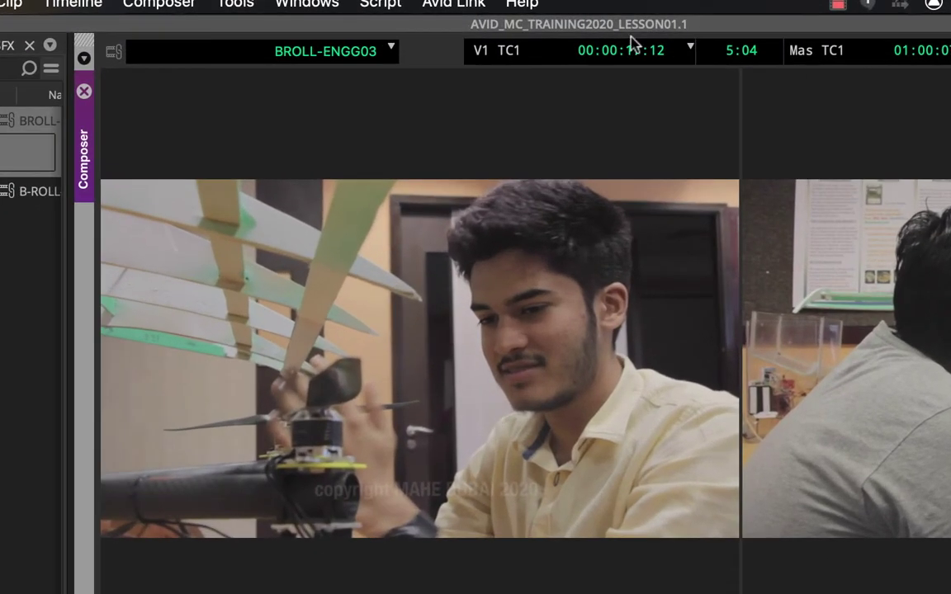
Switch the source monitor to the previously loaded clip B-ROLL-IT05
click(376, 51)
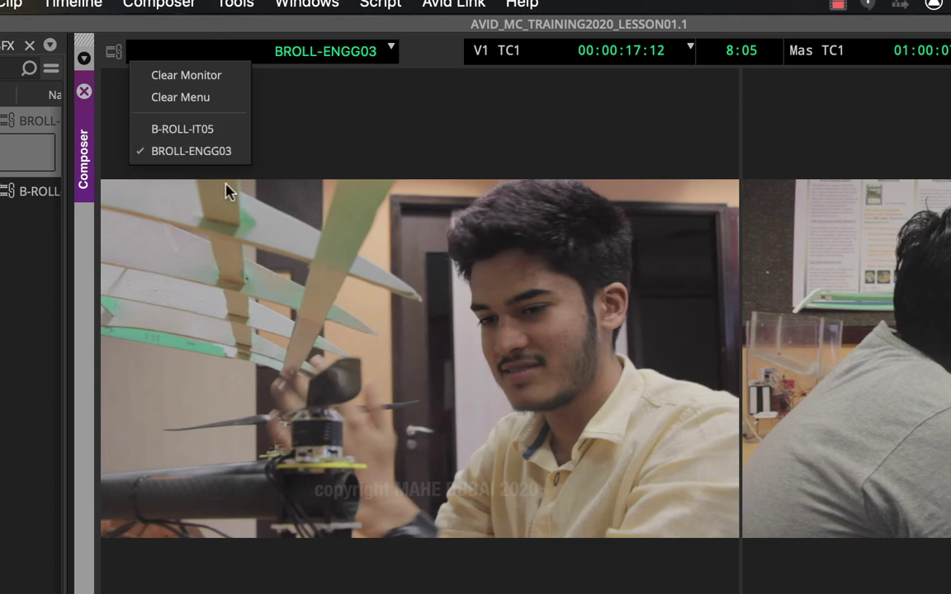
click(212, 132)
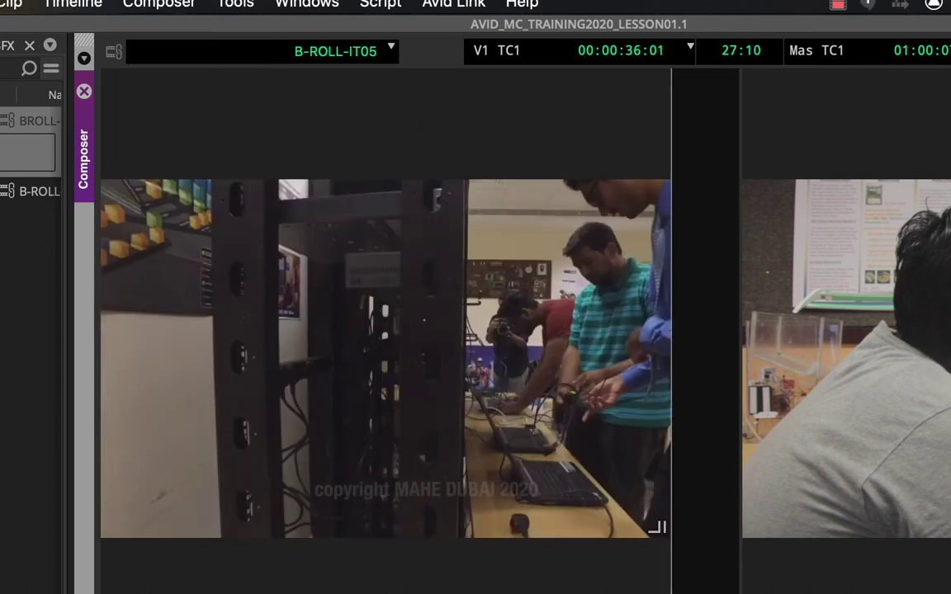
Switch the source monitor to BROLL-ENGG03 and clear the source monitor
click(393, 47)
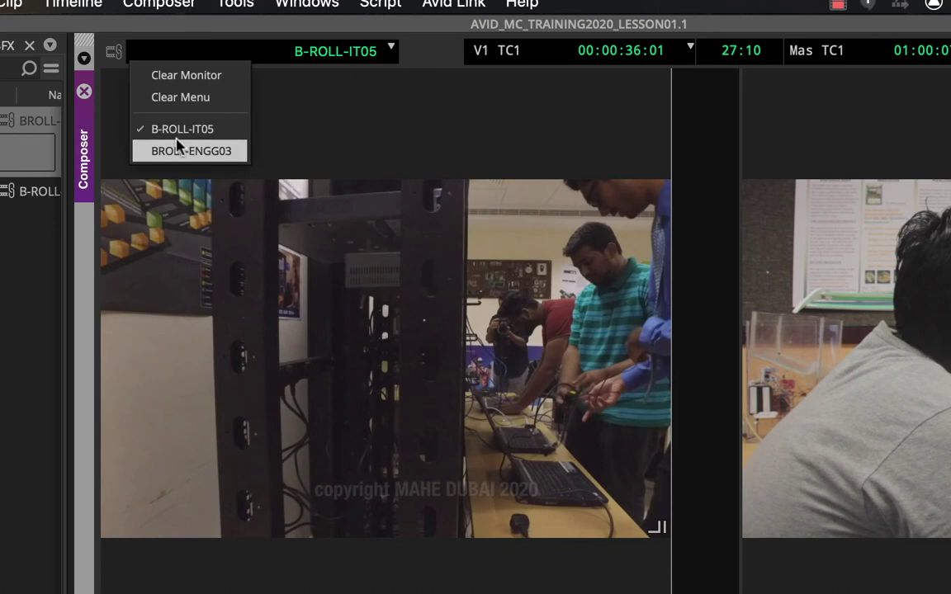
click(233, 147)
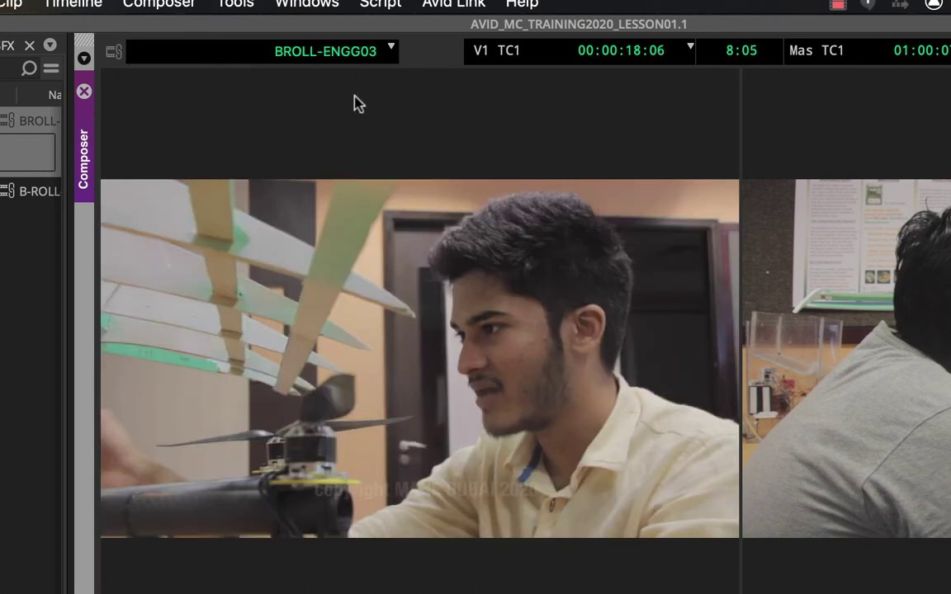
click(390, 49)
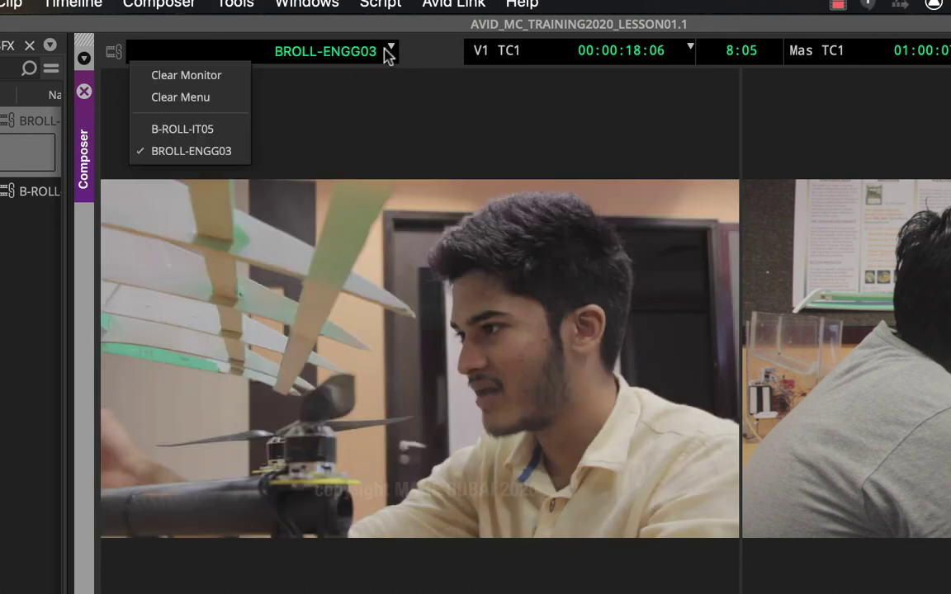
click(178, 76)
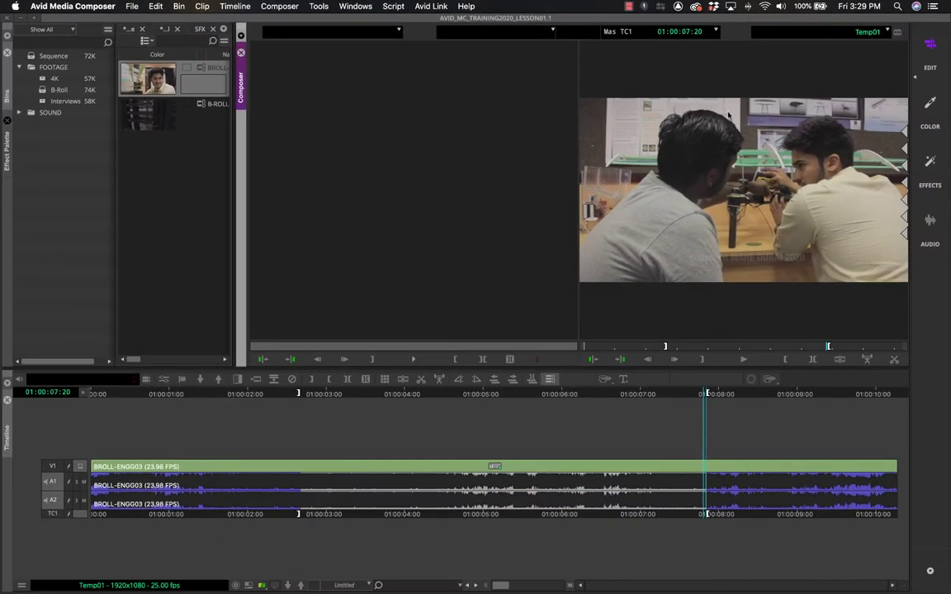
Clear the Temp01 sequence from the record monitor
click(871, 32)
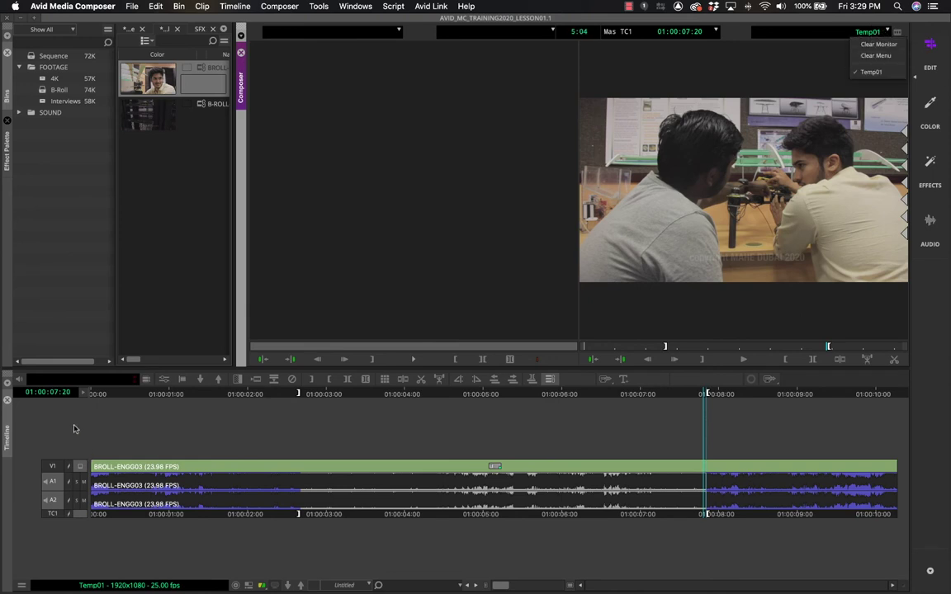
click(8, 452)
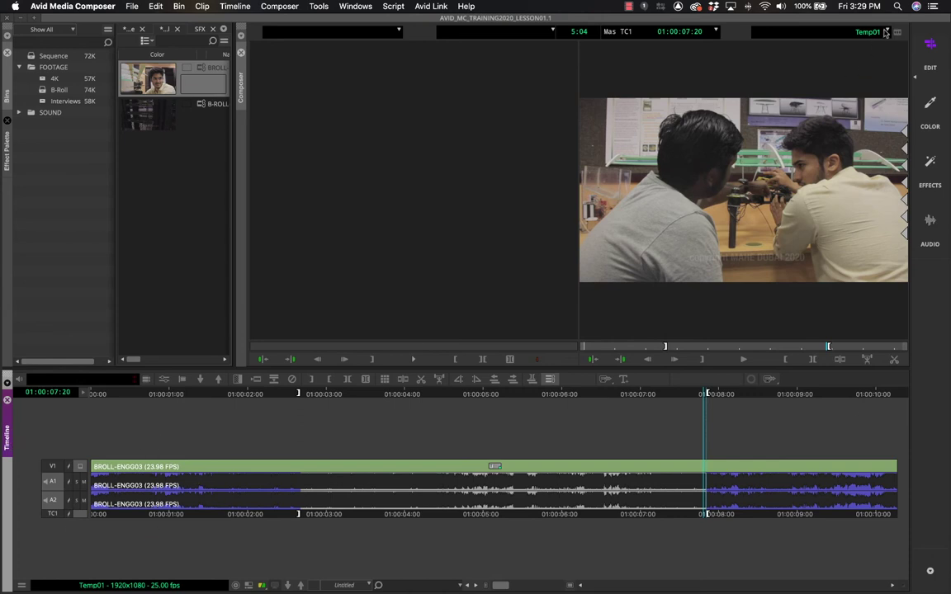
click(871, 32)
click(877, 43)
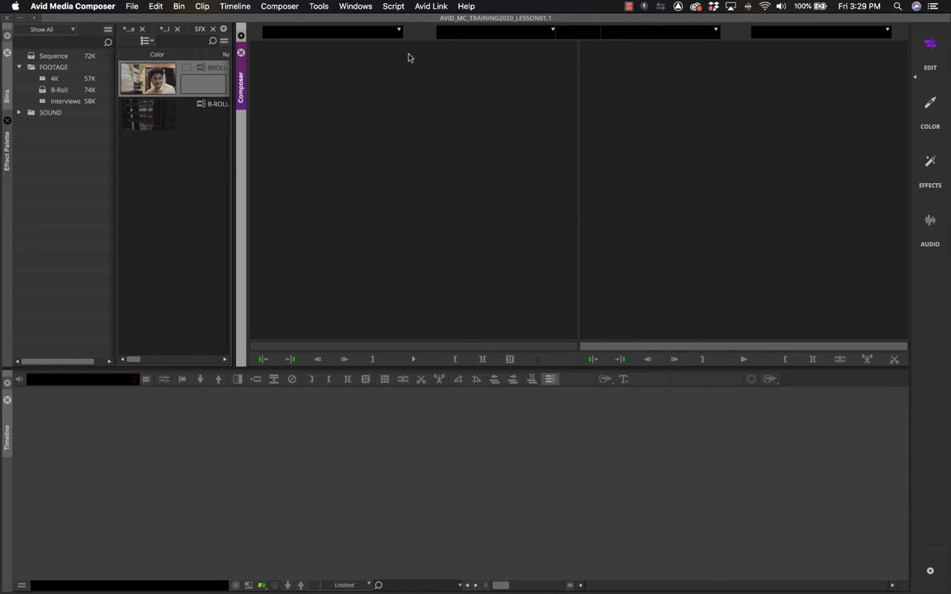
click(363, 31)
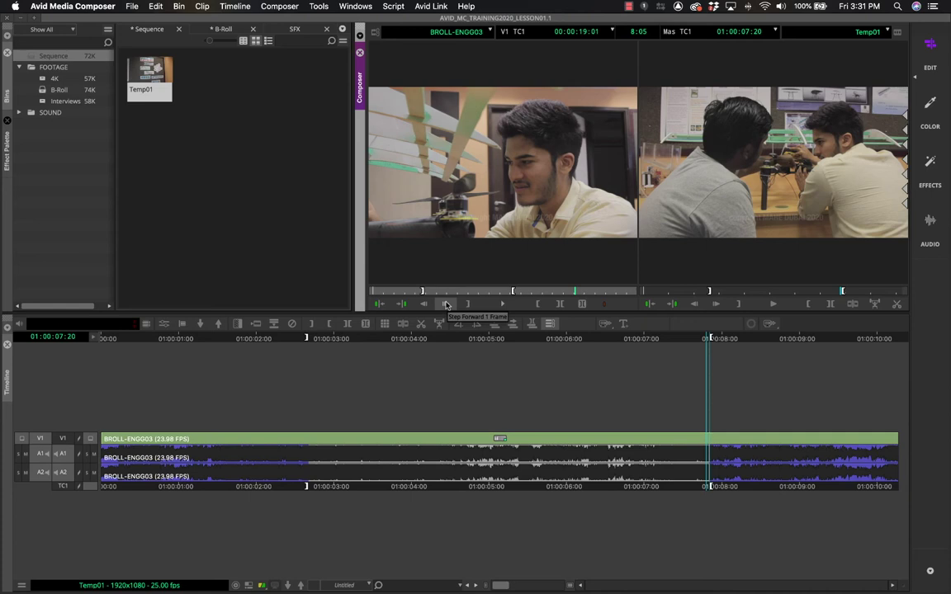
Step the BROLL-ENGG03 source clip forward and backward one frame at a time, ending at 00:00:19:04
click(447, 304)
click(447, 305)
click(446, 304)
click(446, 304)
click(423, 305)
click(422, 304)
click(422, 304)
click(423, 305)
click(422, 304)
click(423, 305)
click(423, 304)
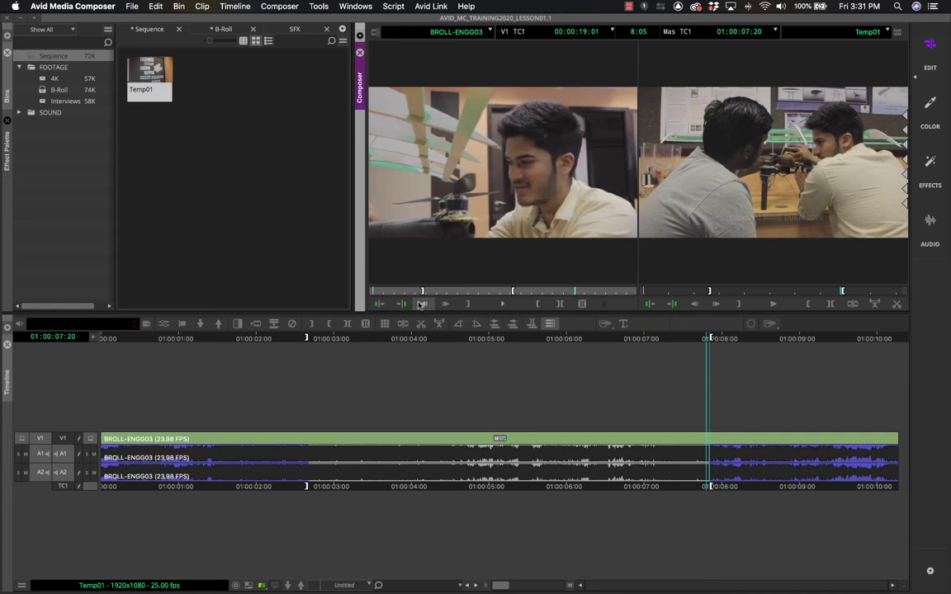
click(444, 305)
click(444, 304)
click(444, 304)
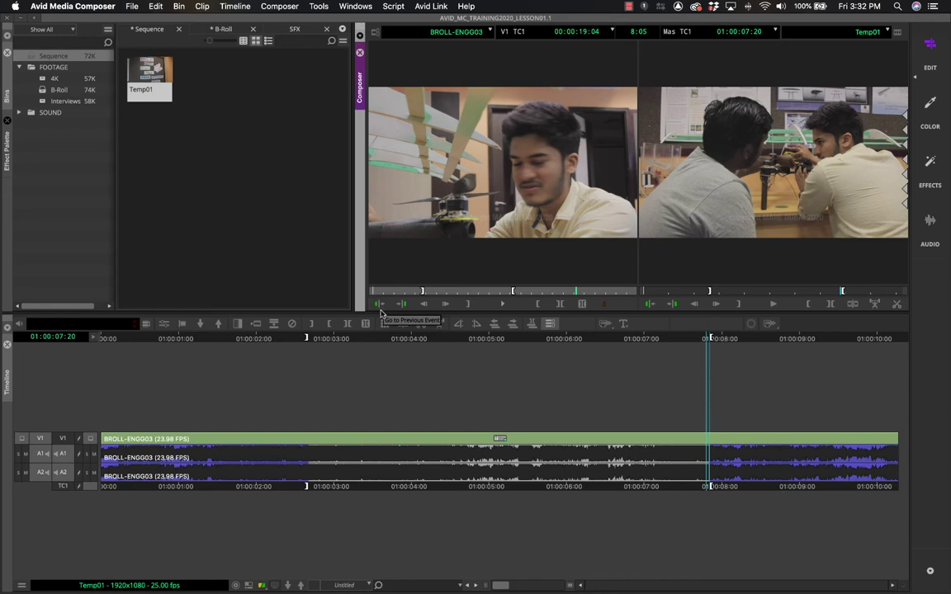
Jump the source clip to its start and its end, and scrub it back to 00:00:13:04
click(379, 305)
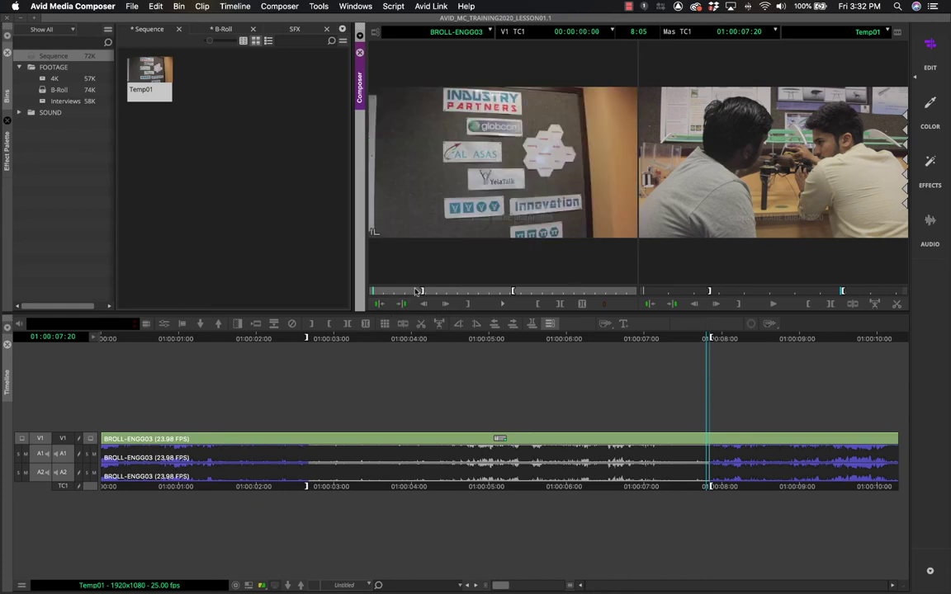
click(401, 304)
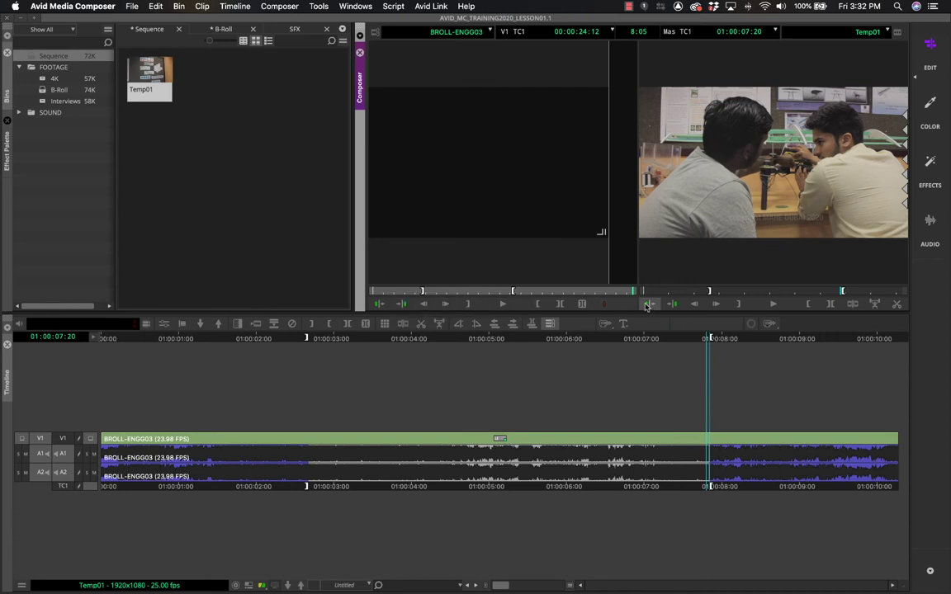
drag(449, 290, 512, 291)
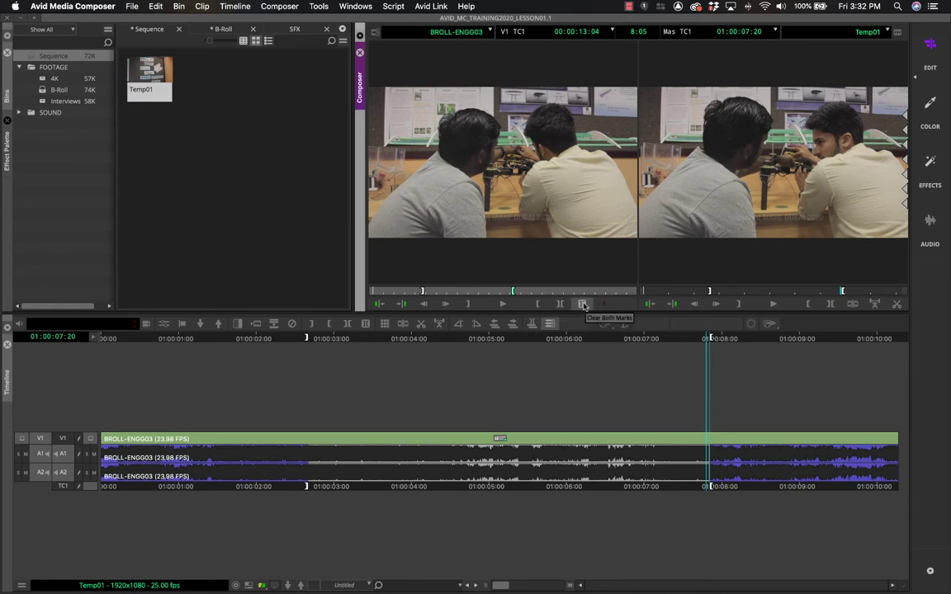
Clear both marks on the source clip and mark the whole clip in the Temp01 sequence
key(j)
key(k)
click(502, 290)
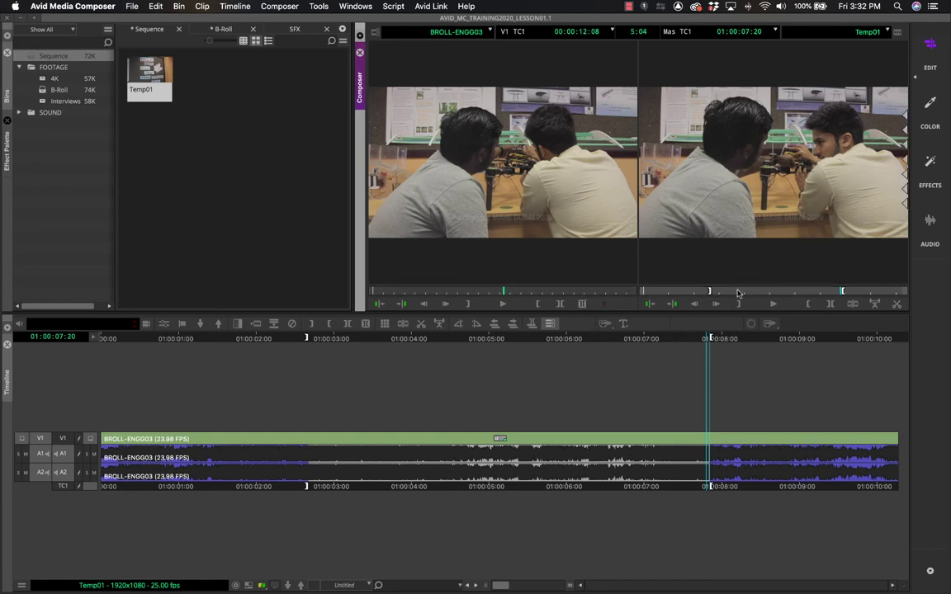
click(840, 305)
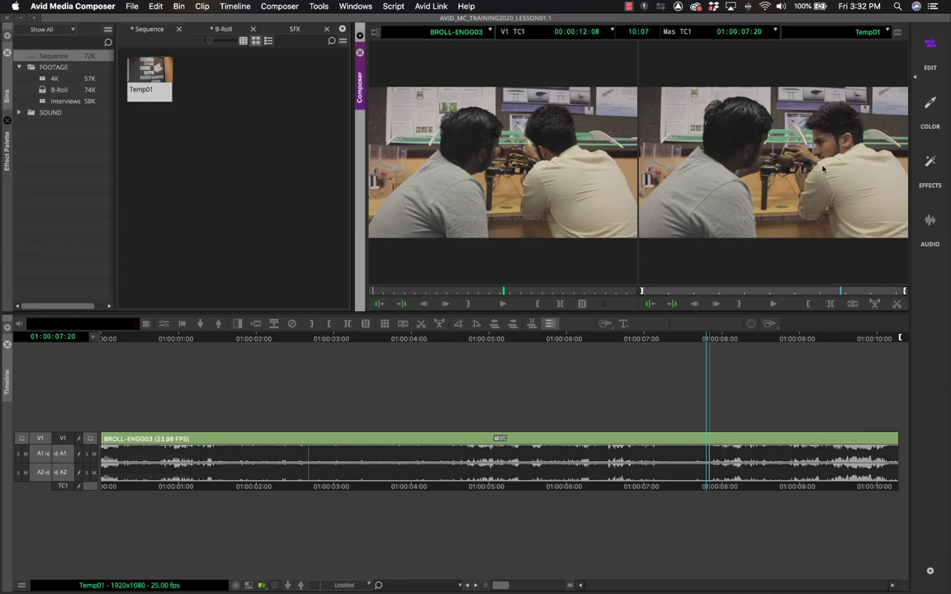
Switch the Composer window to a single monitor and back to dual monitors
right_click(773, 148)
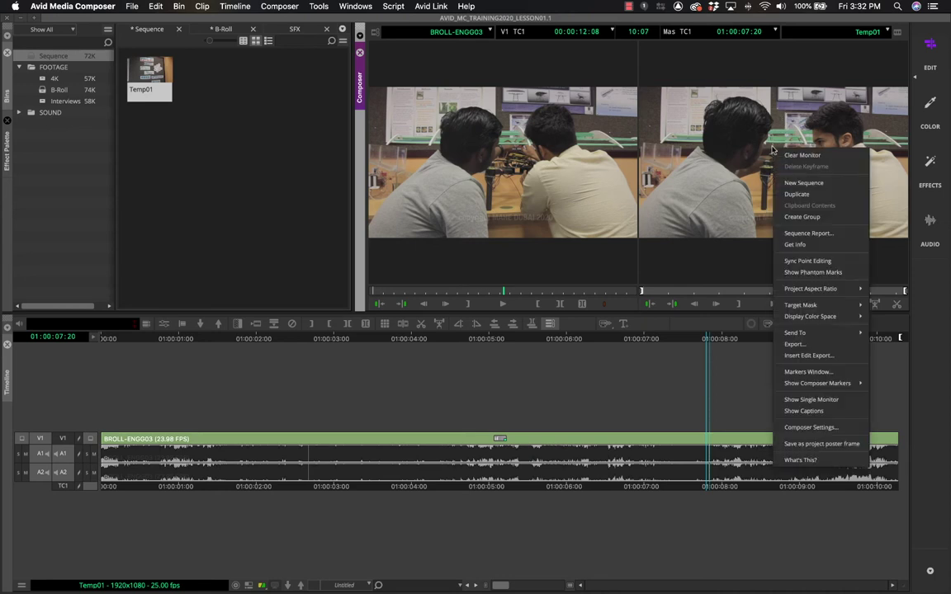
click(817, 399)
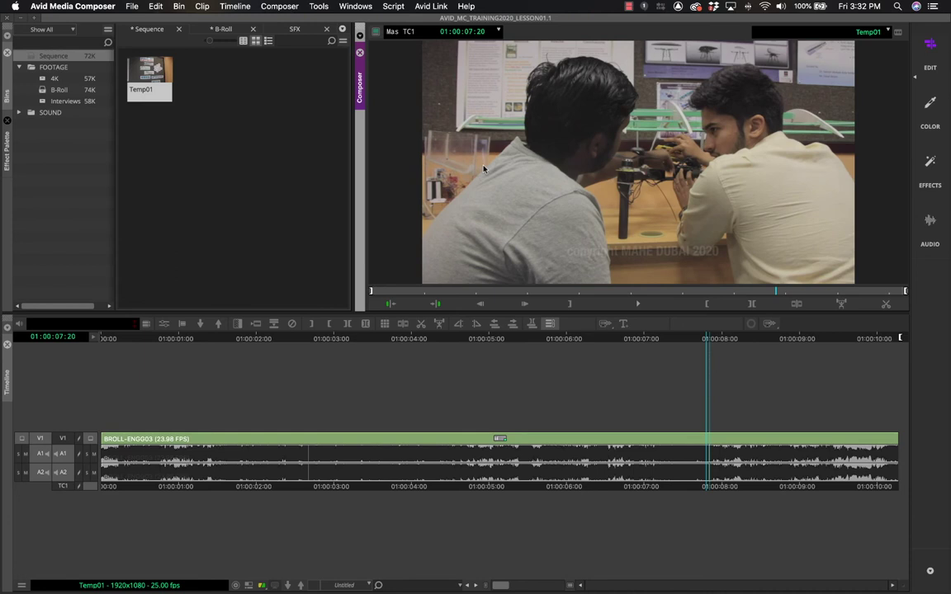
right_click(580, 161)
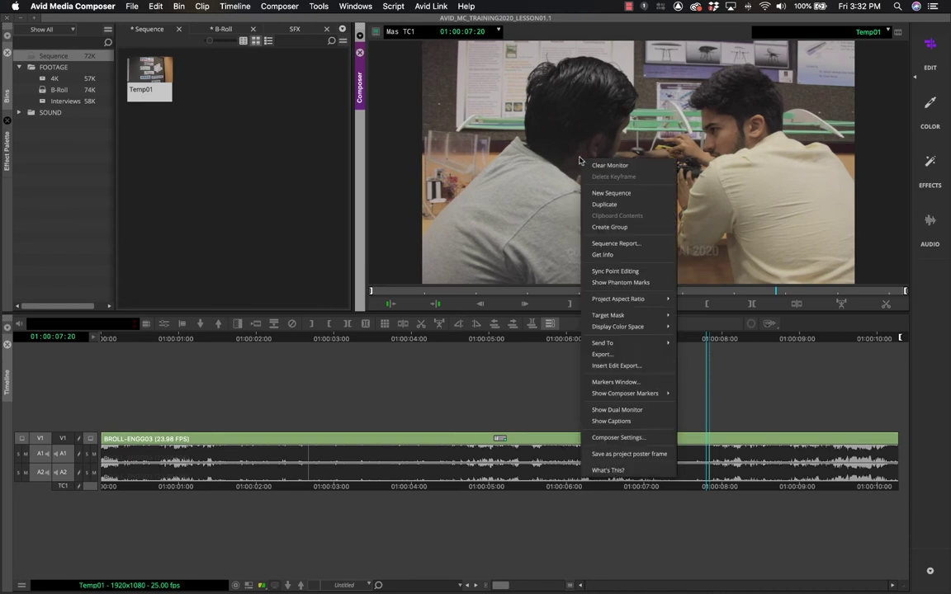
click(616, 409)
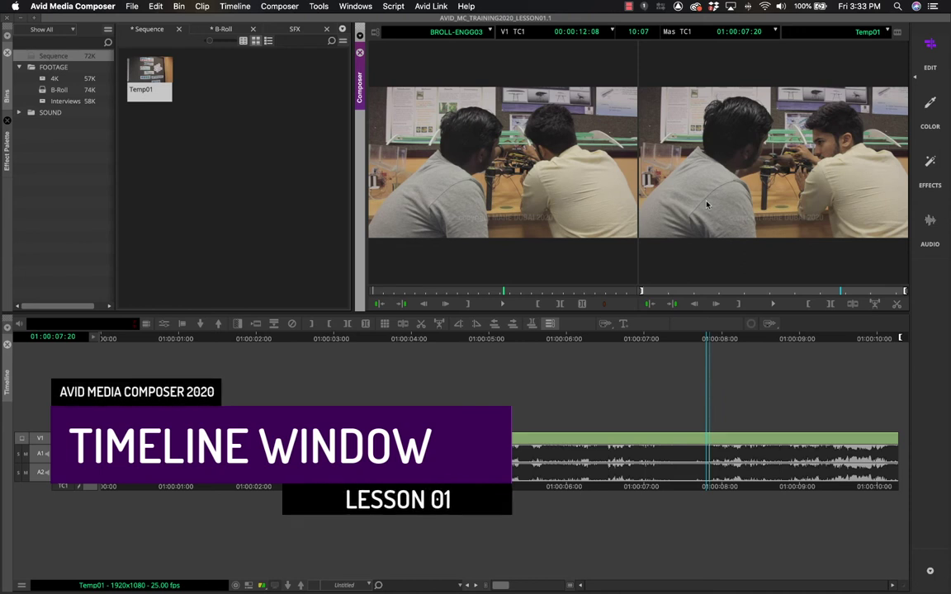
Move the Timeline position indicator to several points up to 01:00:02:08 and park it at 01:00:00:08
click(225, 345)
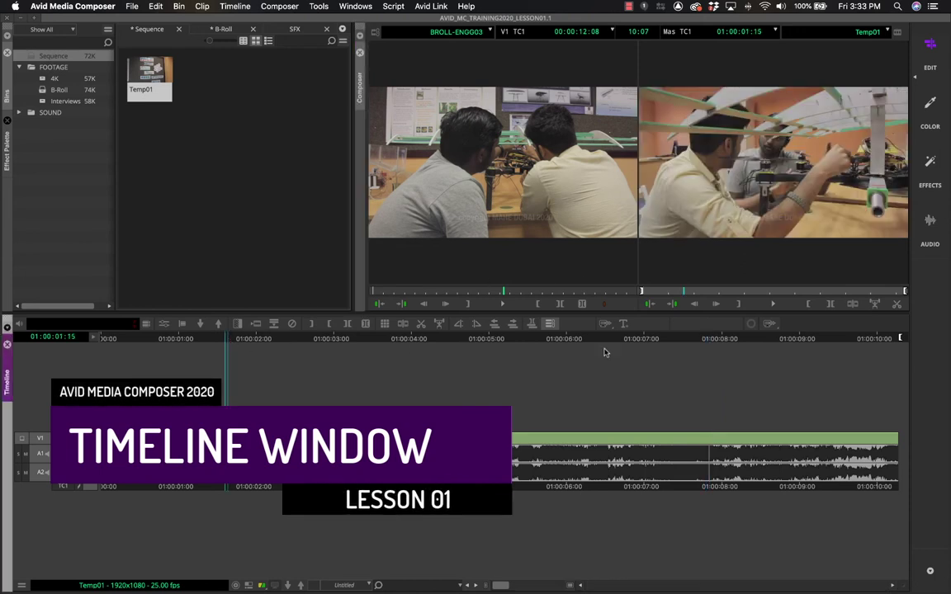
click(126, 345)
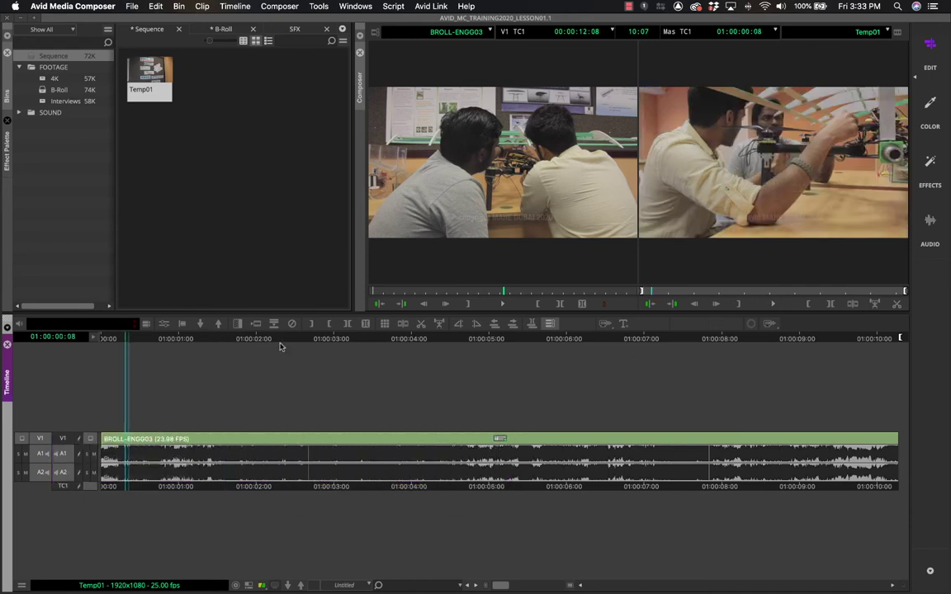
click(279, 346)
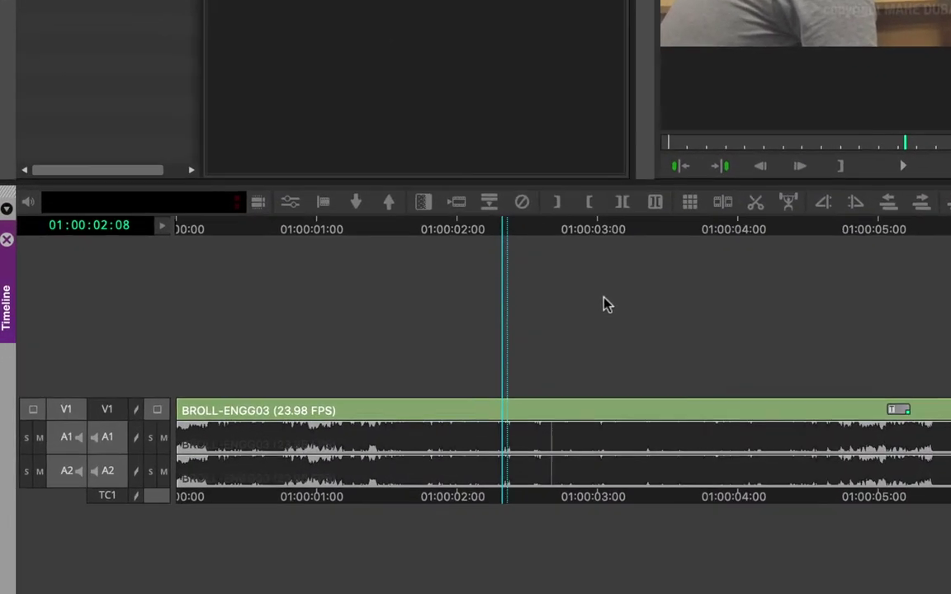
click(181, 337)
click(240, 211)
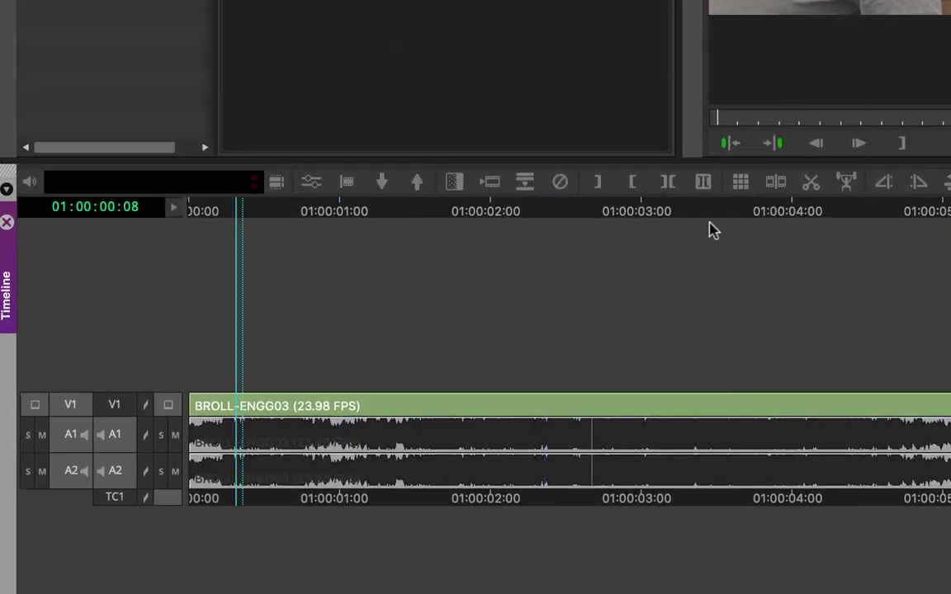
Toggle the source track selectors off and on, ending with V1, A1 and A2 all selected
click(71, 410)
click(68, 435)
click(70, 439)
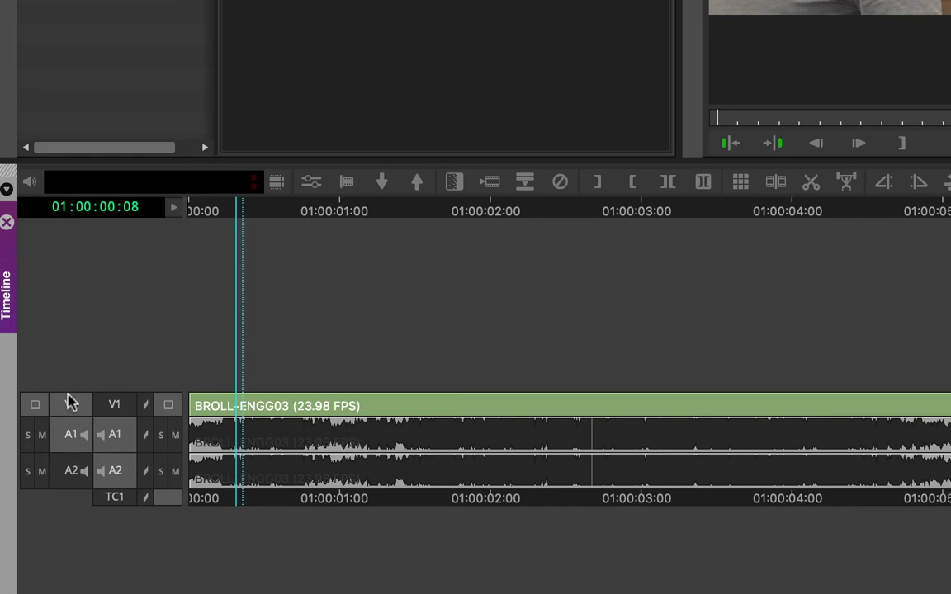
click(61, 471)
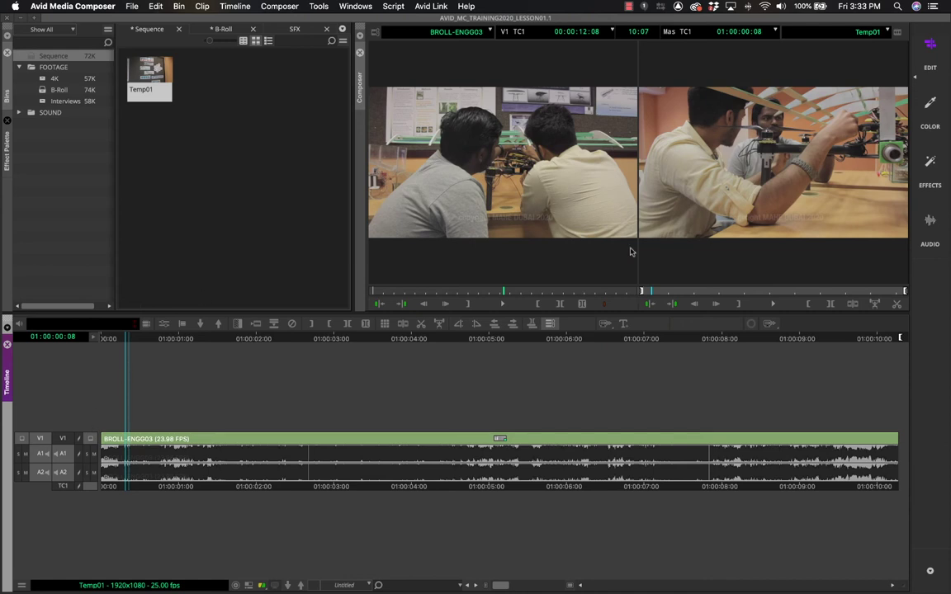
Toggle the sequence's V1 record track selector, ending with V1 enabled alongside A1 and A2
click(807, 189)
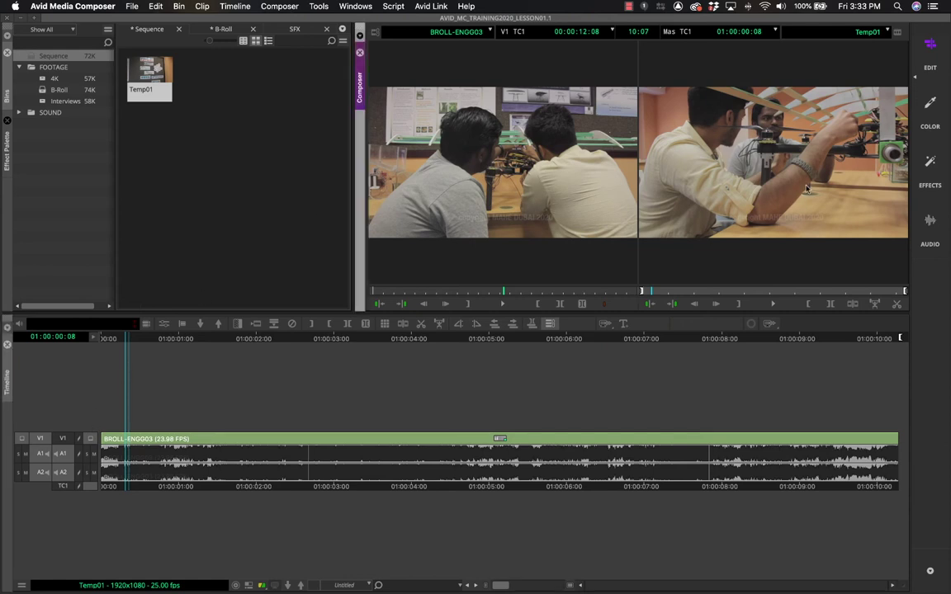
click(61, 436)
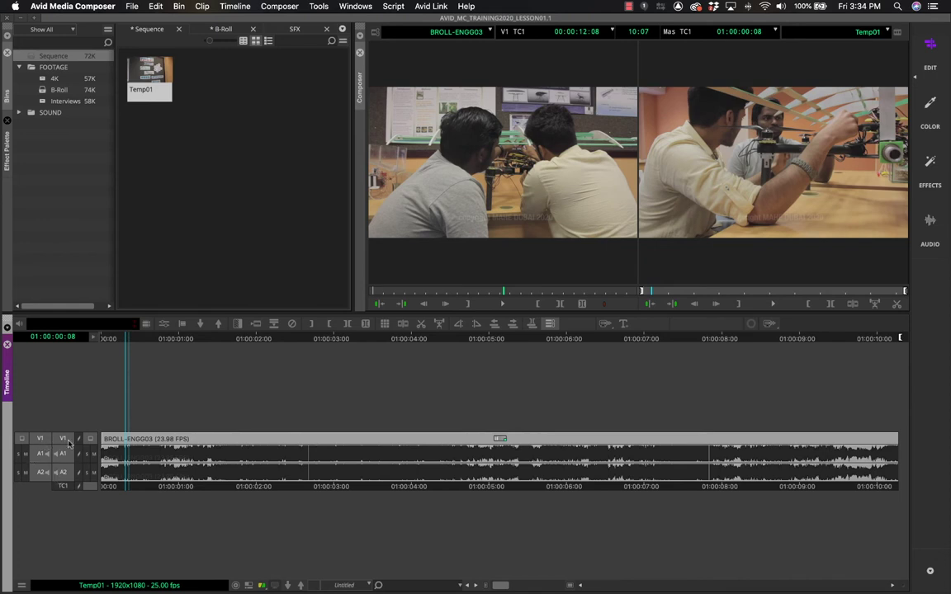
click(42, 440)
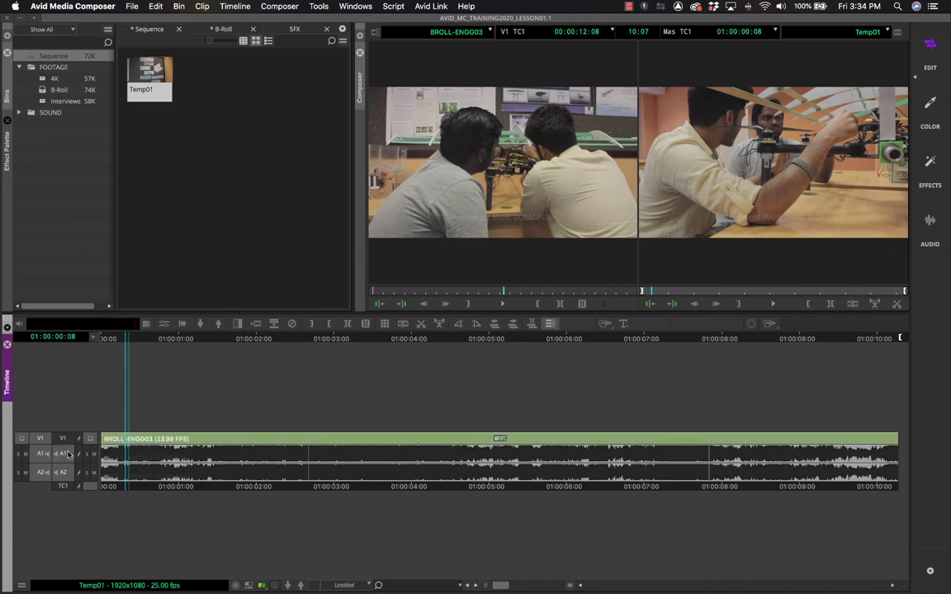
click(66, 439)
click(61, 456)
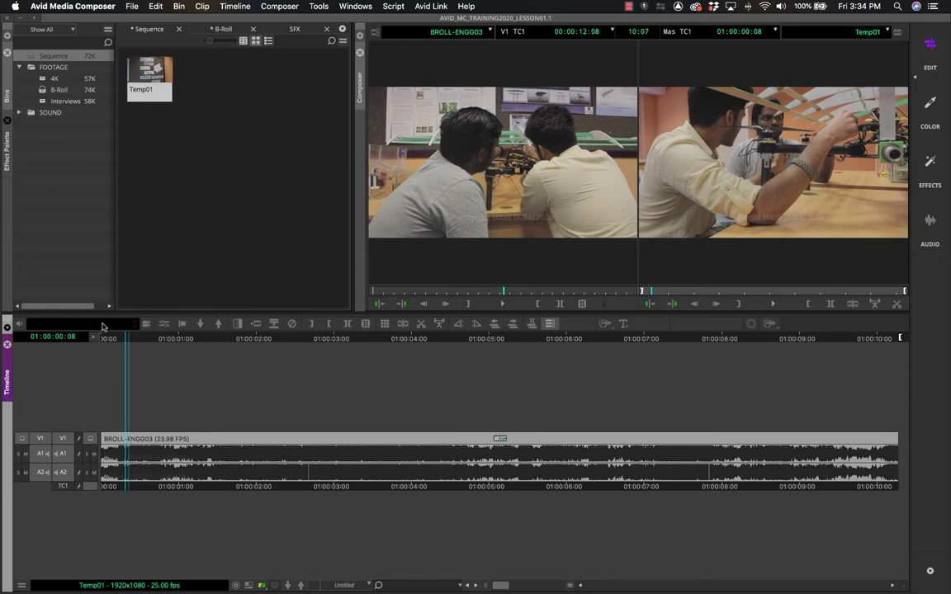
Play the sequence twice from near its start while watching the Timeline's audio level meter, and scrub it to 01:00:05:18
click(160, 342)
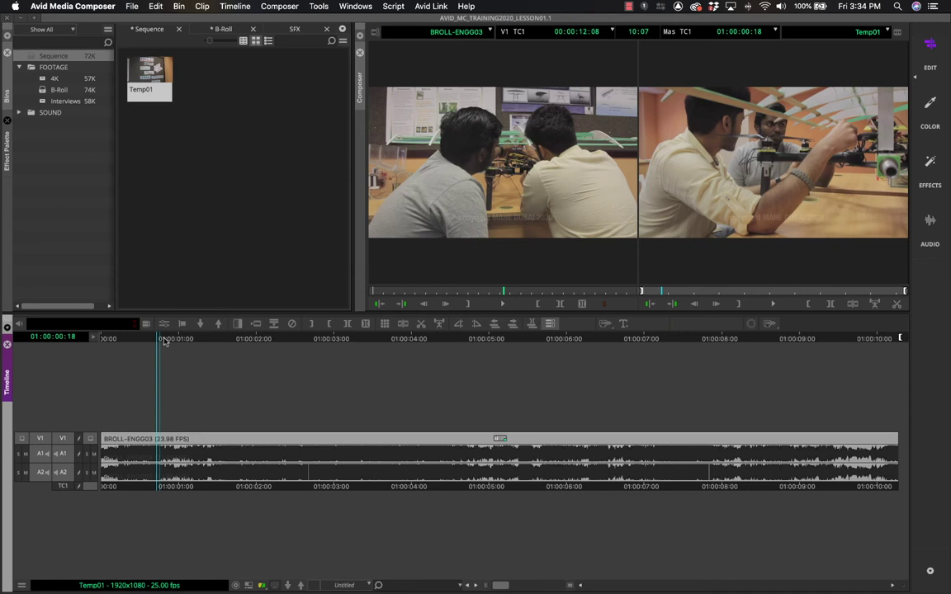
key(space)
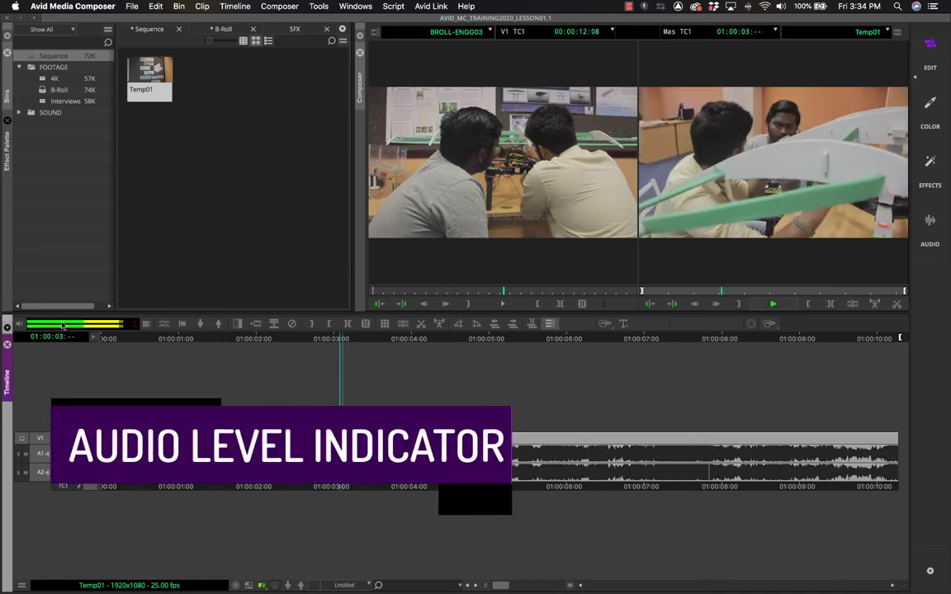
key(space)
drag(333, 342, 167, 343)
key(space)
key(space)
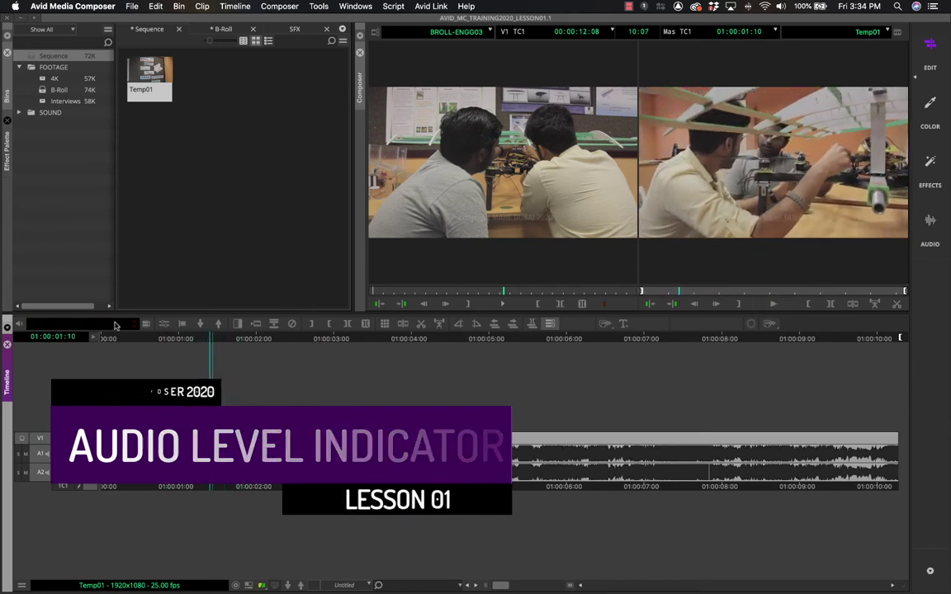
drag(108, 339, 545, 339)
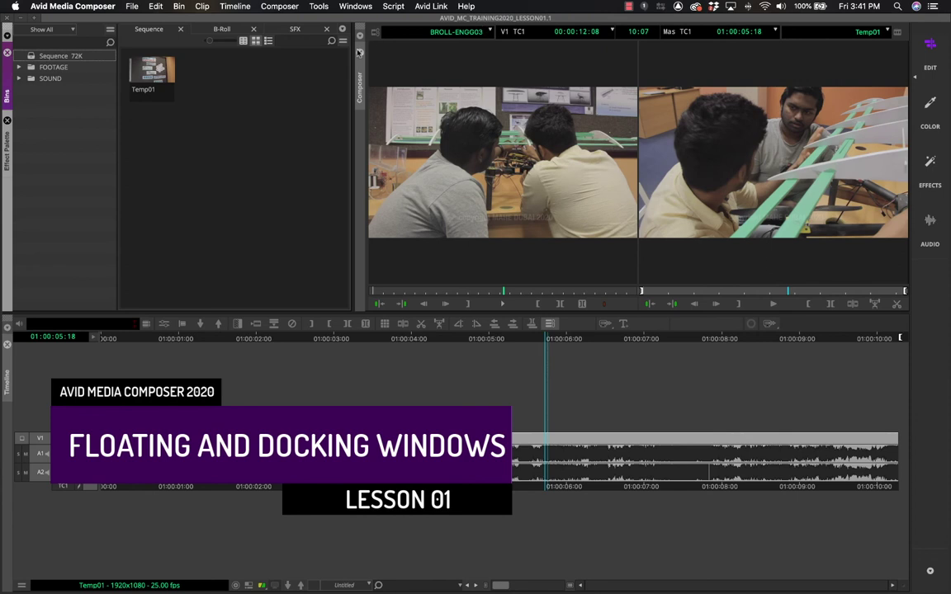
Alternate between the docked Bins and Effect Palette windows, ending on the Effect Palette
click(9, 142)
click(10, 99)
click(8, 142)
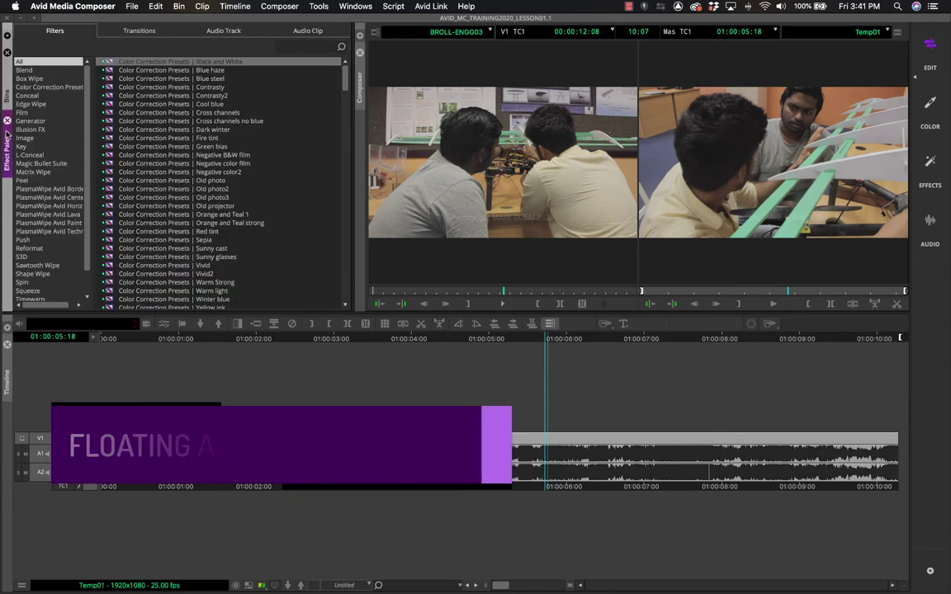
click(9, 97)
click(7, 142)
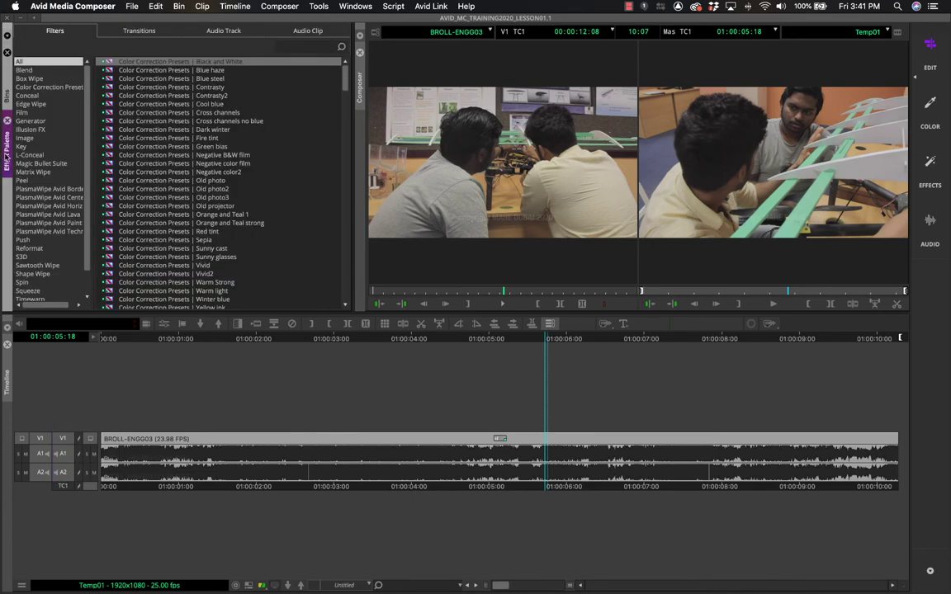
Move the Effect Palette out of the Bins group into the Composer window group, and bring the Composer back to the front
click(391, 138)
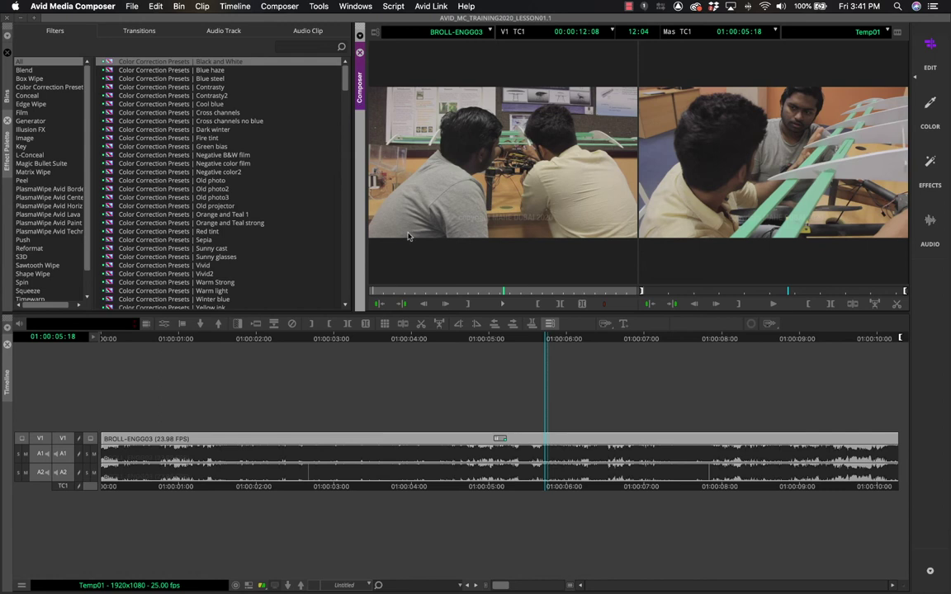
drag(7, 142, 480, 121)
drag(570, 112, 613, 246)
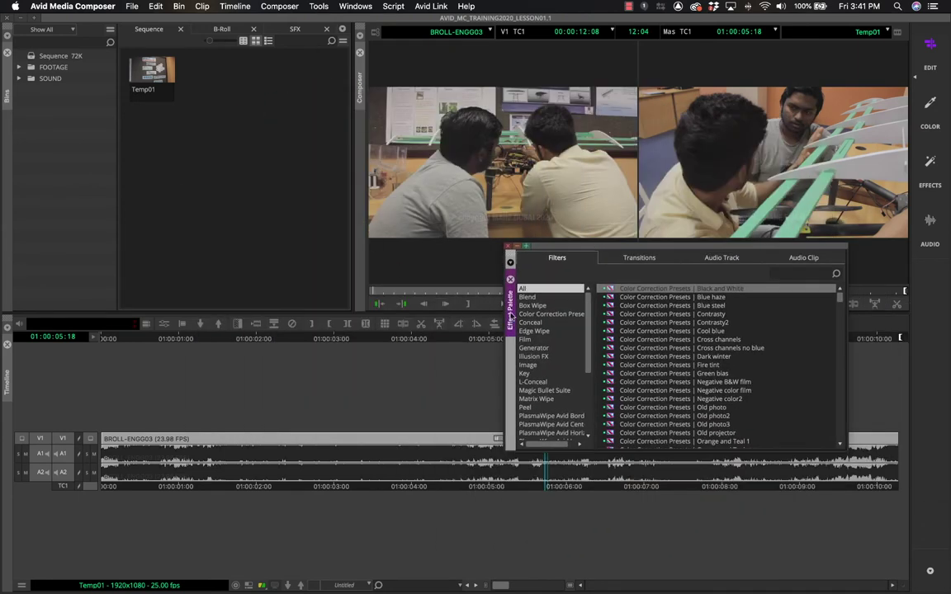
drag(510, 316, 364, 178)
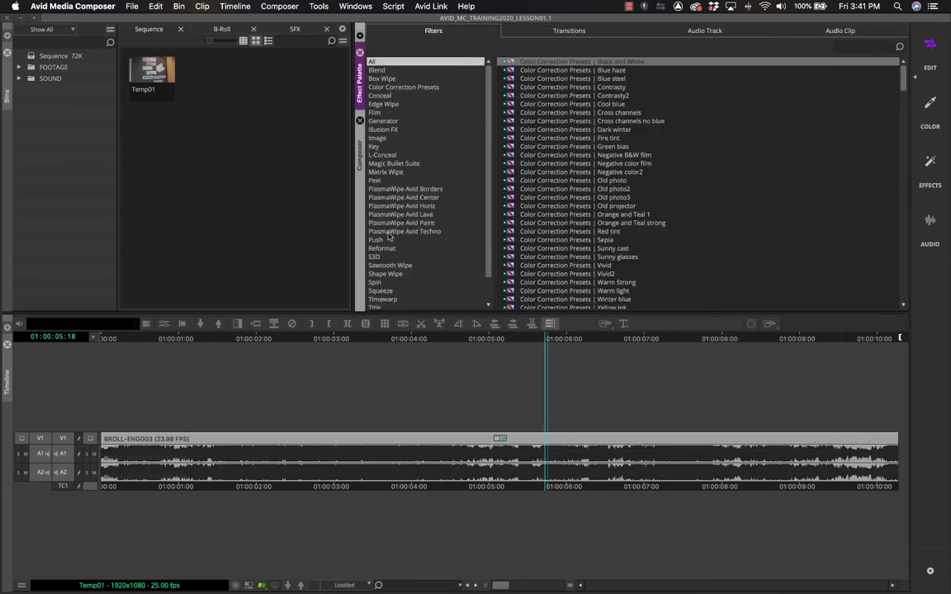
click(360, 153)
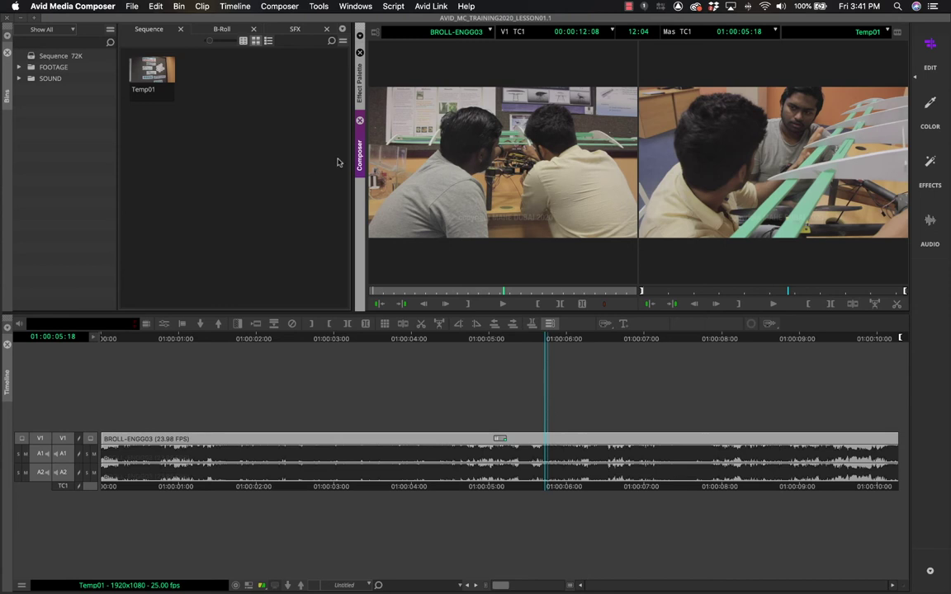
Float the B-Roll bin, dock it above the Sequence and SFX bins, and split the pane about evenly between them
click(216, 30)
drag(208, 29, 576, 190)
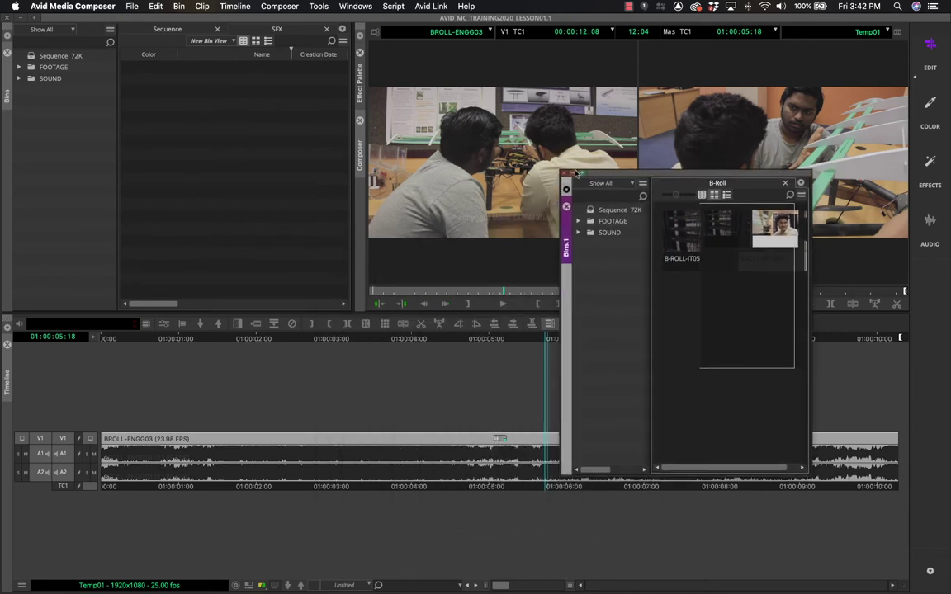
drag(711, 184, 224, 33)
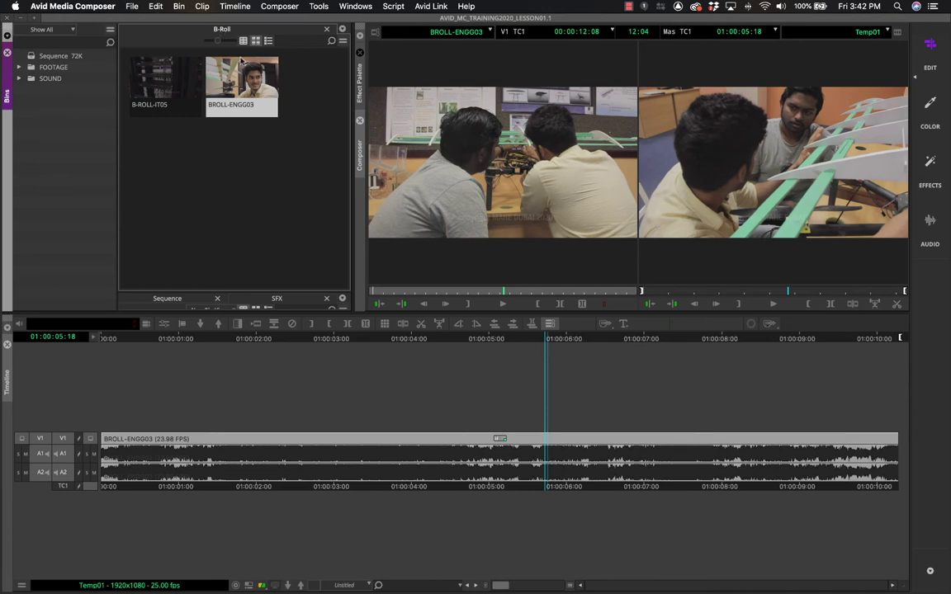
drag(203, 290, 206, 157)
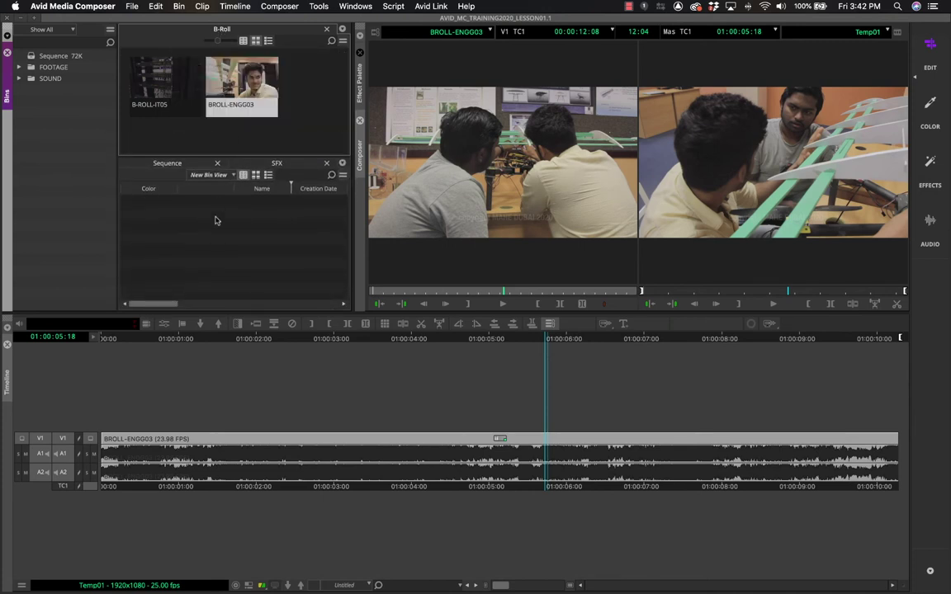
Regroup the B-Roll bin as a tab with the Sequence and SFX bins, positioned between the two
mouse_move(212, 31)
mouse_down()
mouse_move(242, 107)
mouse_move(188, 161)
mouse_move(216, 161)
mouse_move(213, 33)
mouse_up()
click(213, 31)
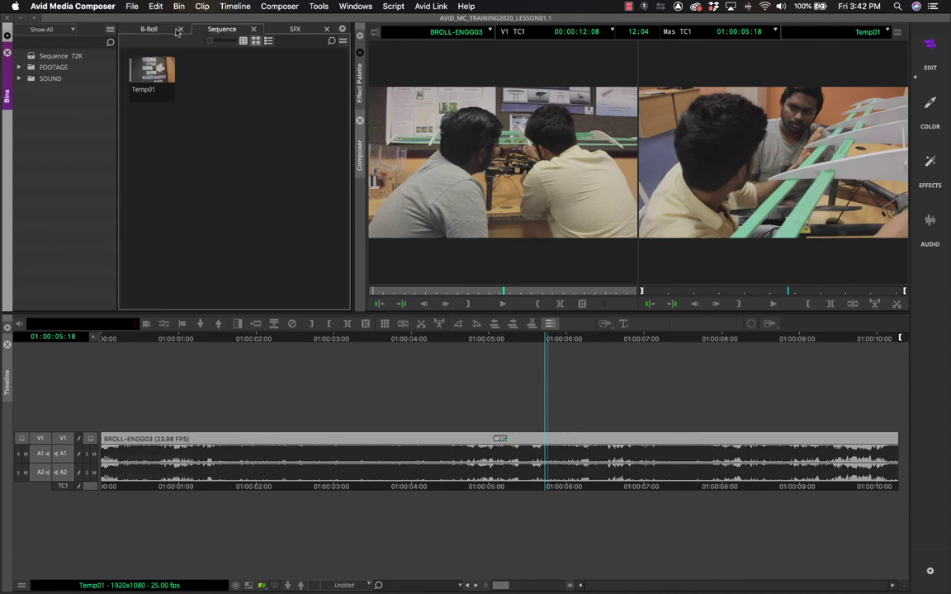
click(213, 31)
drag(213, 31, 324, 216)
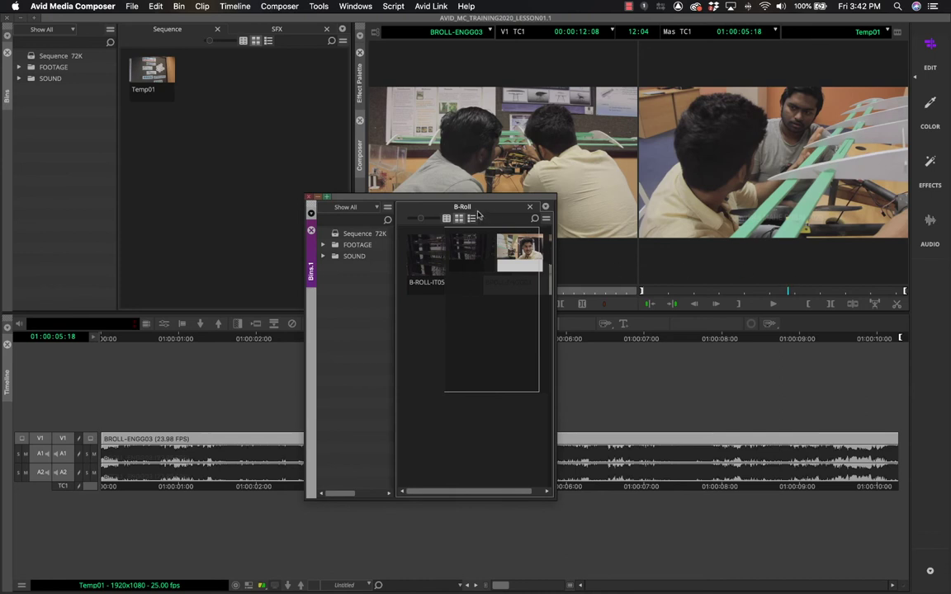
drag(477, 213, 325, 33)
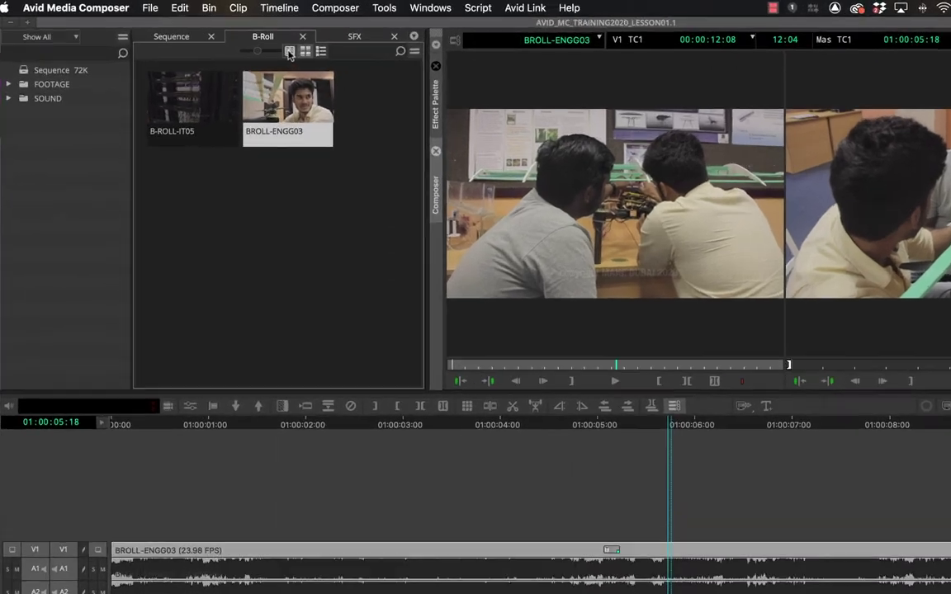
Show the B-Roll bin in Text view and float it as a wide window that displays more columns
click(268, 41)
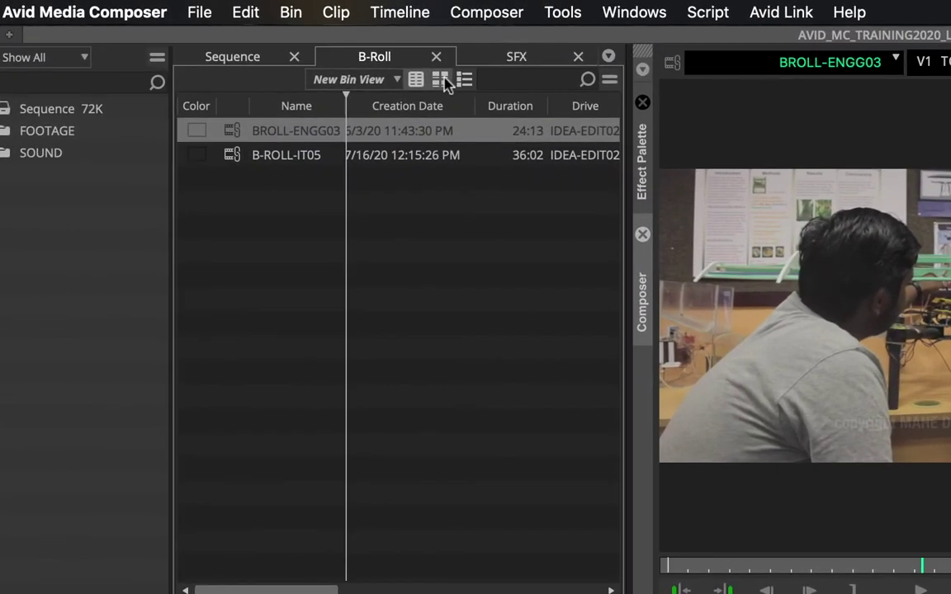
click(454, 317)
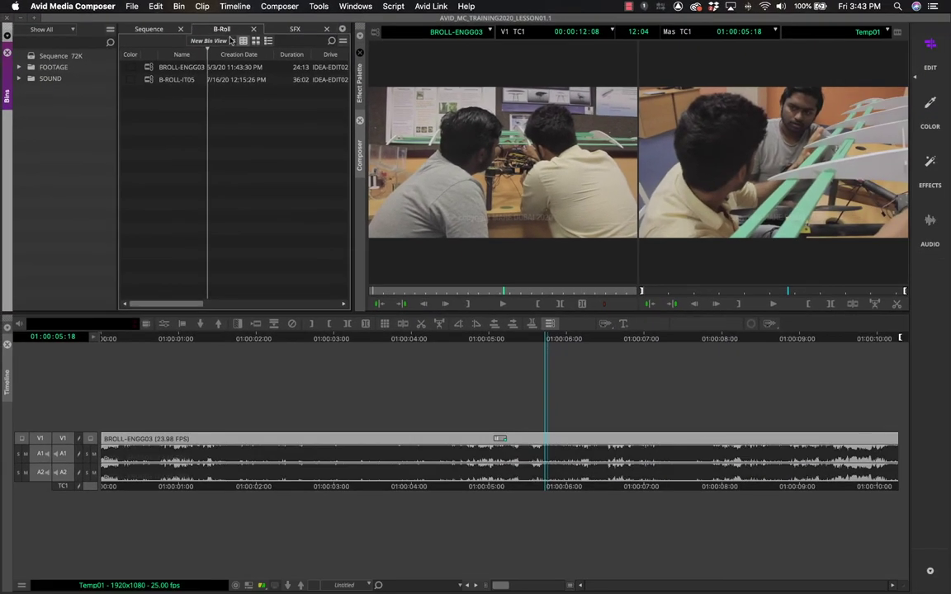
drag(231, 36, 317, 218)
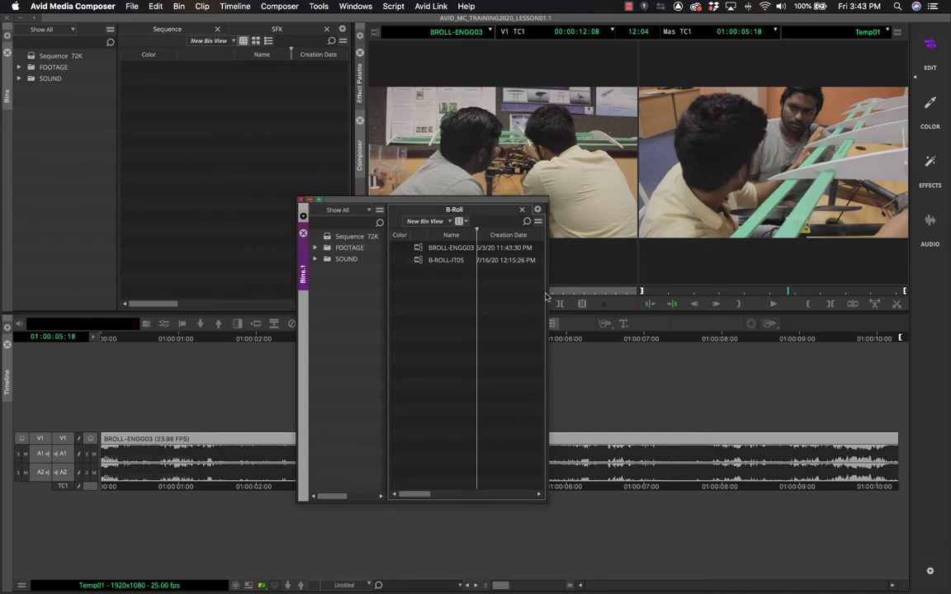
drag(548, 295, 904, 272)
drag(656, 202, 421, 146)
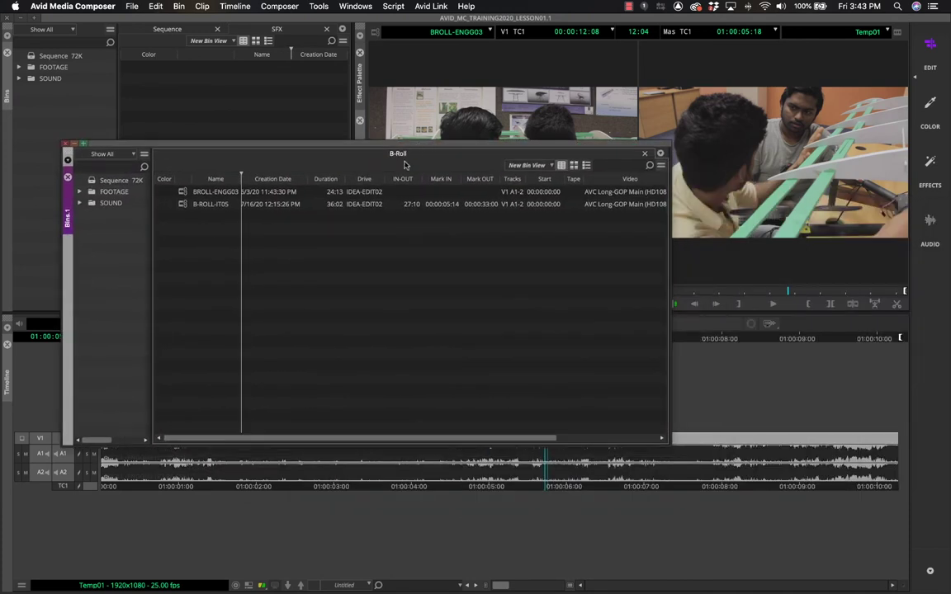
Move the B-Roll bin's column divider to just after the Duration column and examine the remaining columns against the fixed ones
mouse_move(241, 175)
mouse_down()
mouse_move(312, 175)
mouse_move(230, 176)
mouse_move(467, 177)
mouse_move(240, 176)
mouse_up()
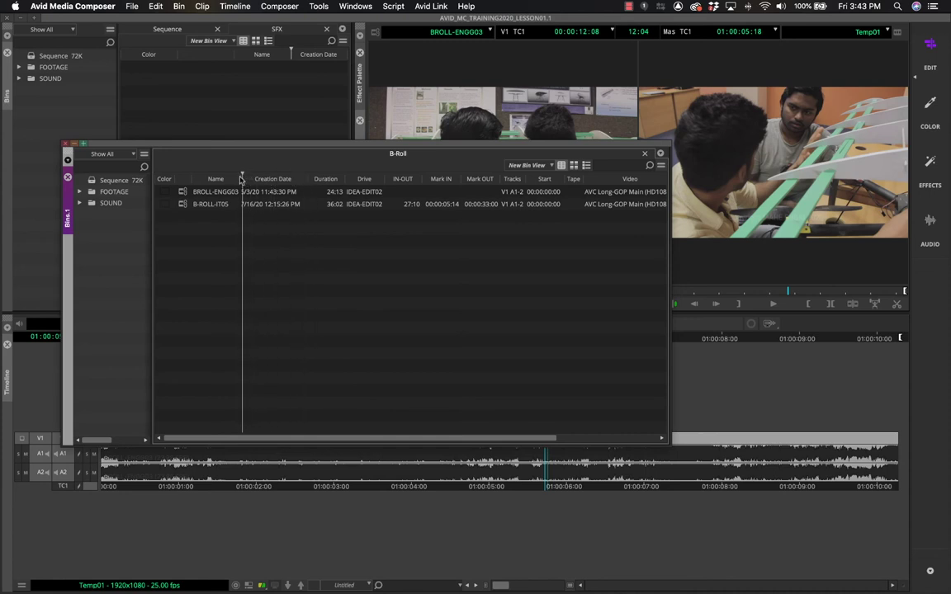
scroll(528, 267, right, 3)
scroll(529, 269, left, 3)
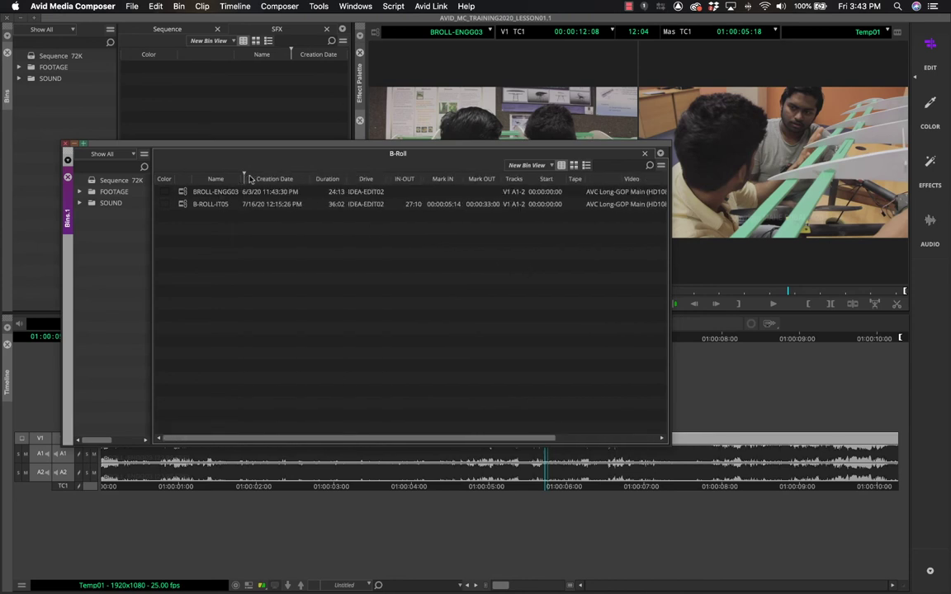
scroll(454, 250, right, 3)
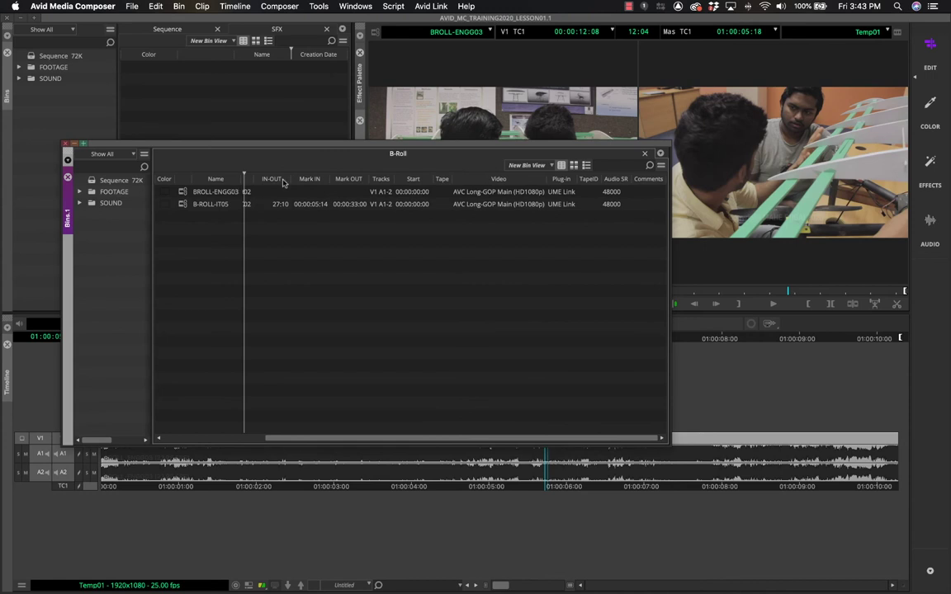
scroll(444, 240, left, 3)
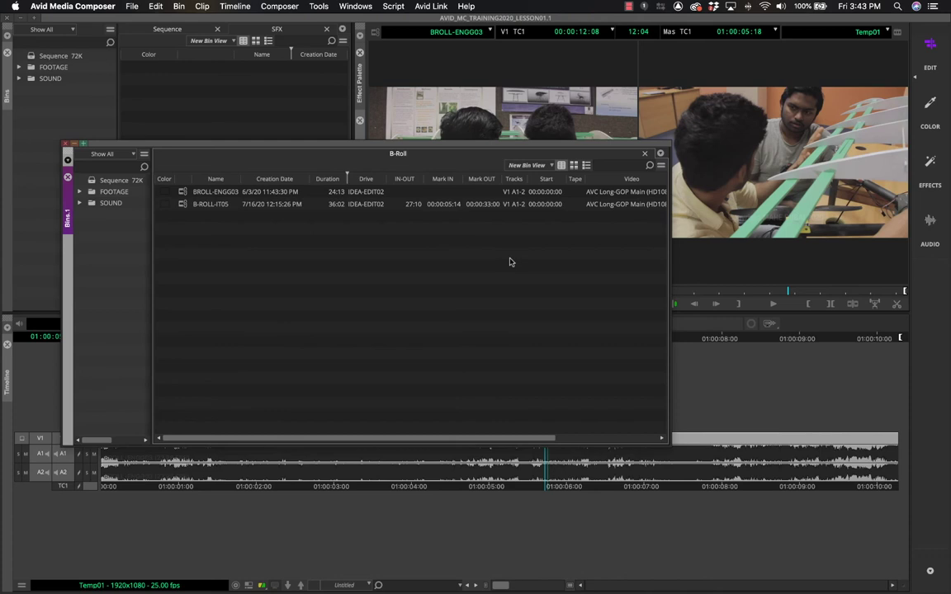
scroll(504, 276, right, 5)
scroll(529, 292, left, 1)
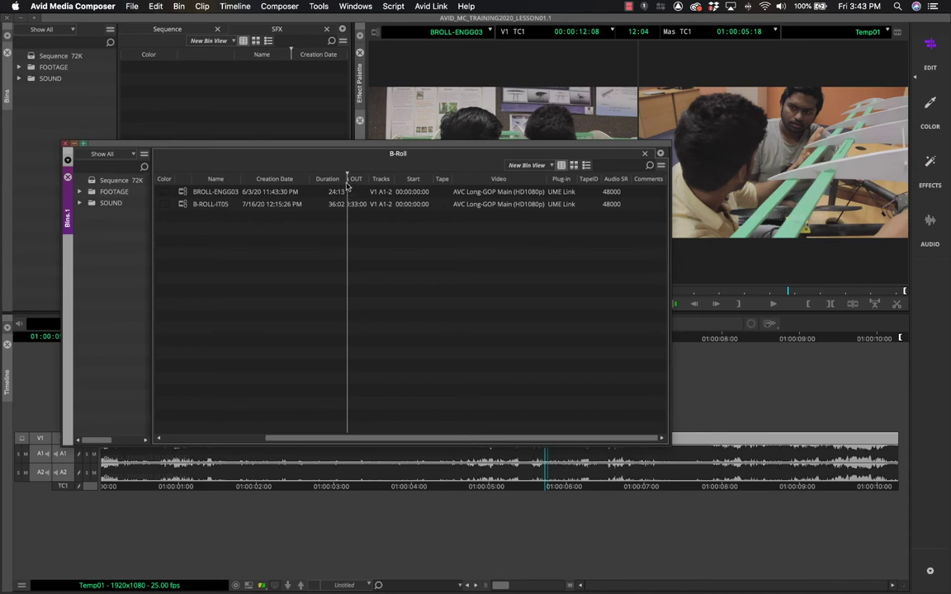
Switch the B-Roll bin to Frame view, enlarge the clip thumbnails, and reduce them again
click(573, 167)
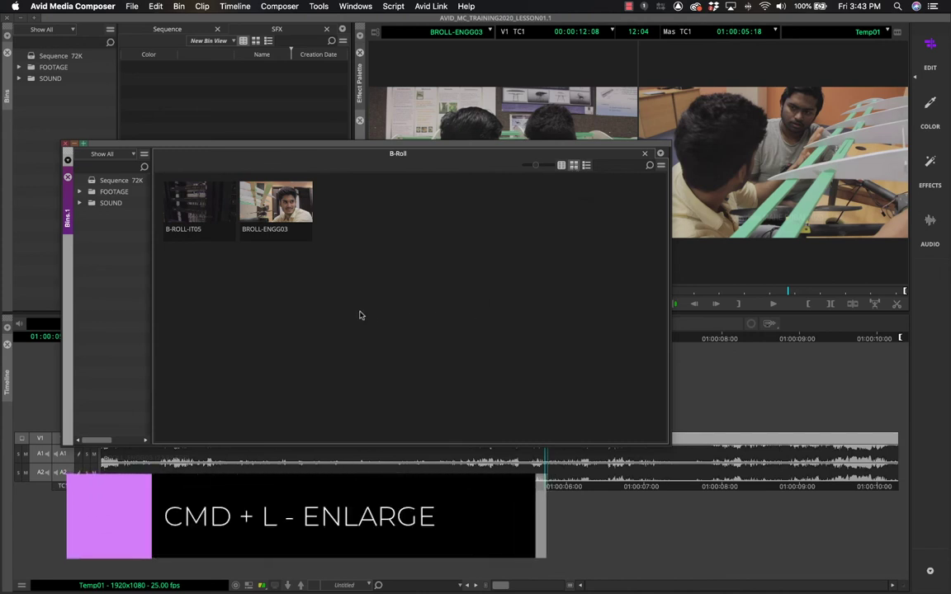
key(super+l)
key(super+l)
key(super+l)
key(super+l)
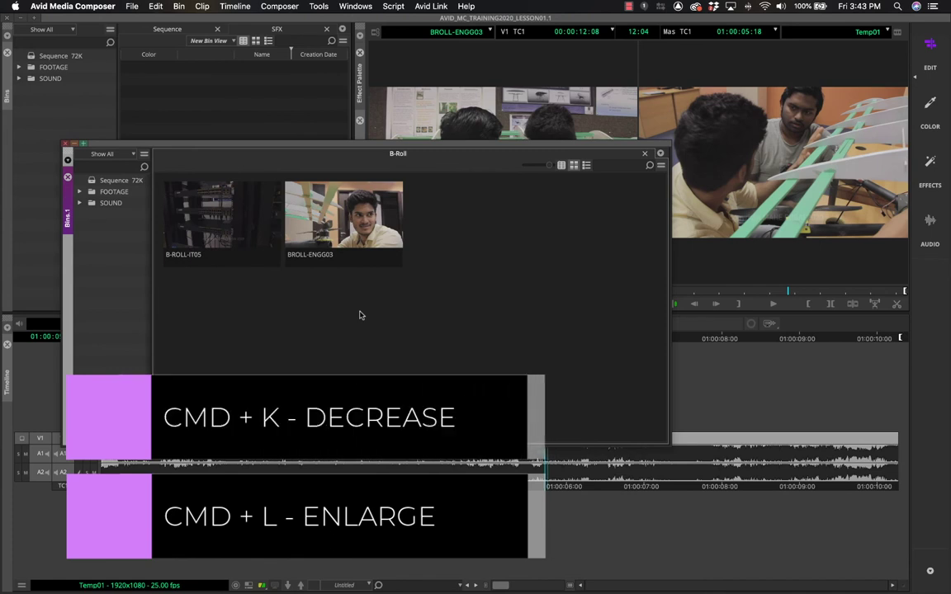
key(super+k)
key(super+k)
key(super+k)
key(super+k)
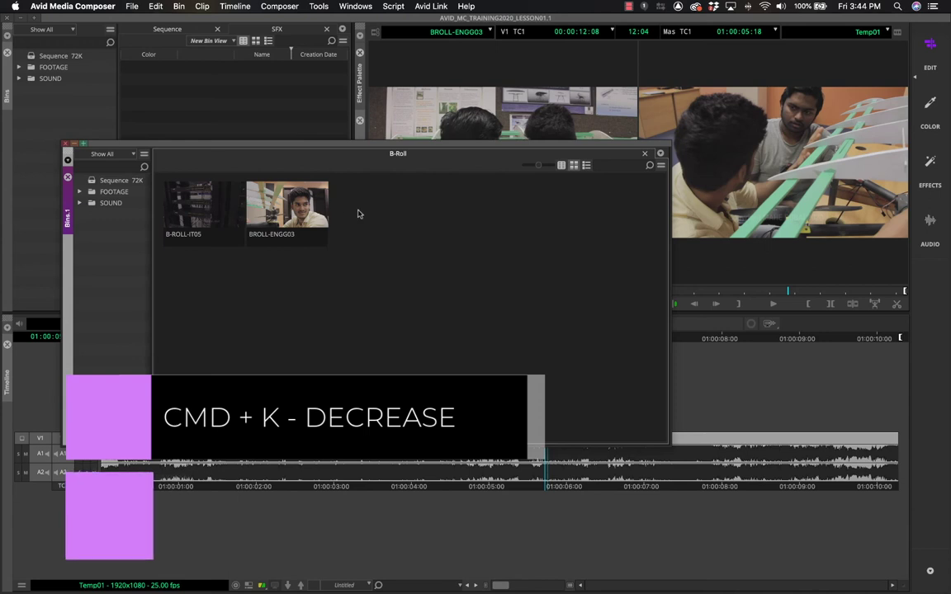
Choose new representative frames for the BROLL-ENGG03 and B-ROLL-IT05 clips, and select both clips
click(266, 227)
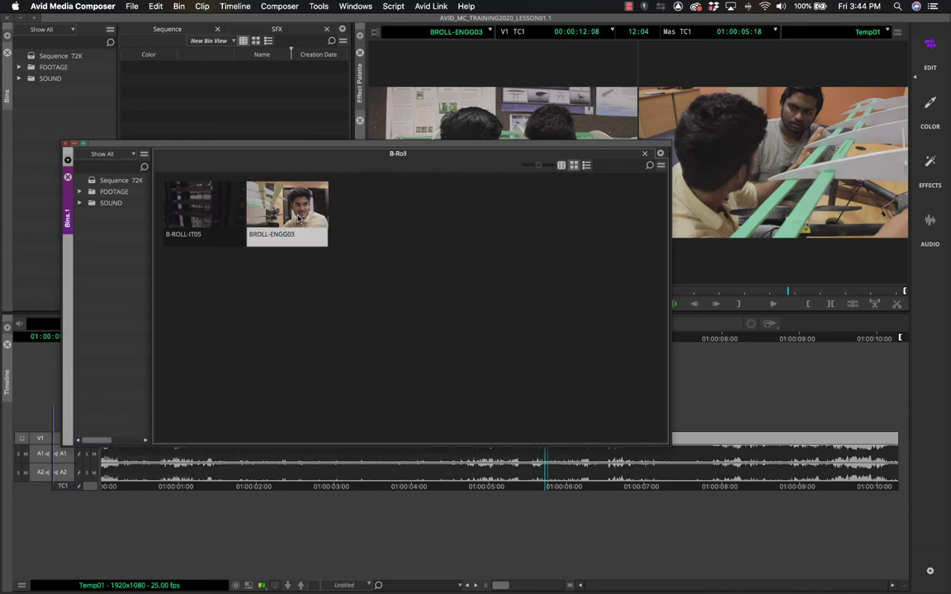
key(l)
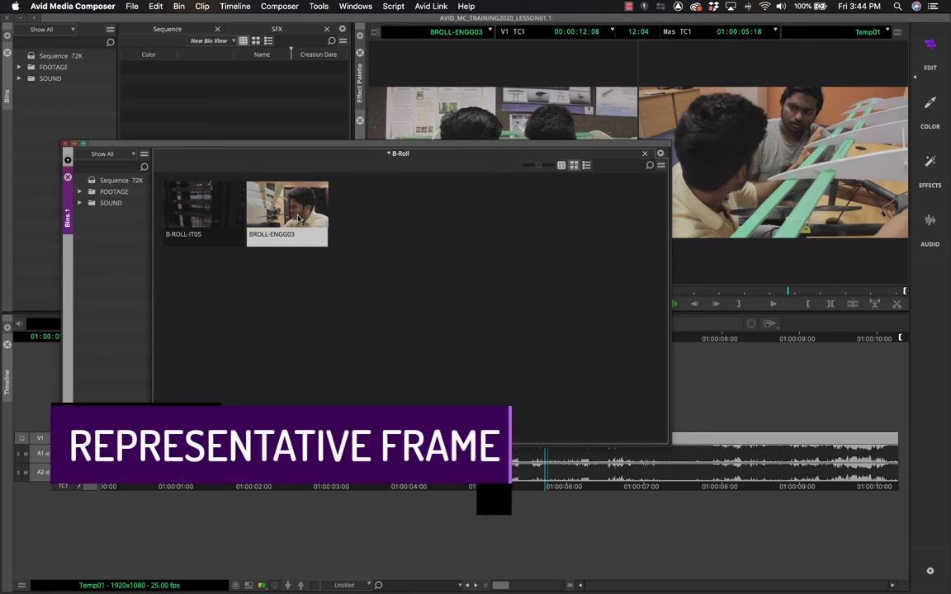
key(l)
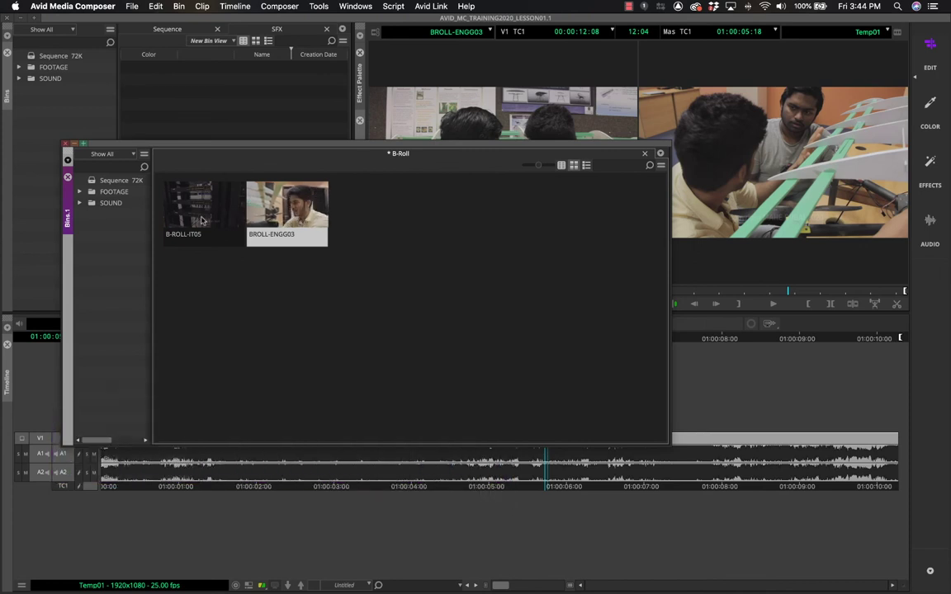
click(184, 198)
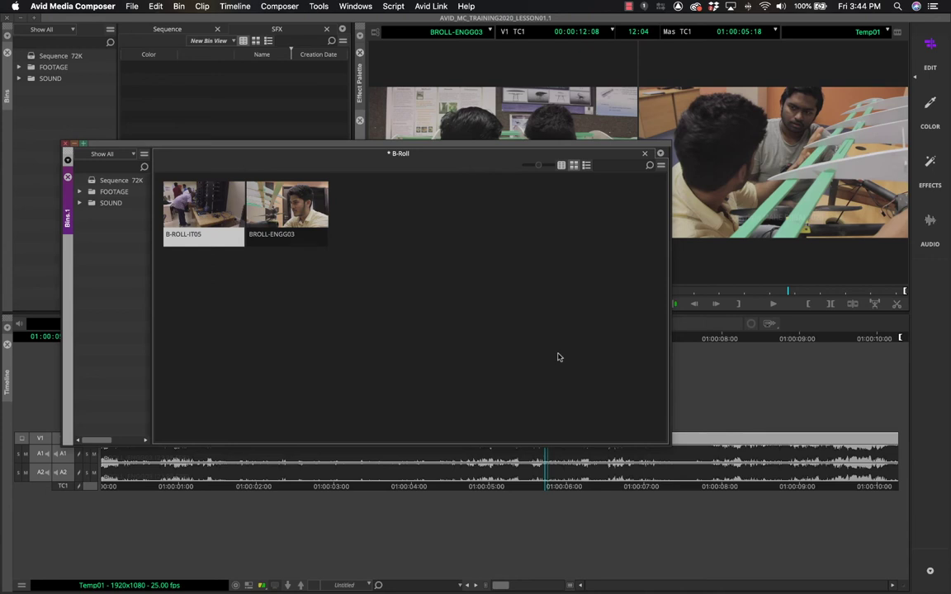
drag(441, 296, 219, 243)
key(space)
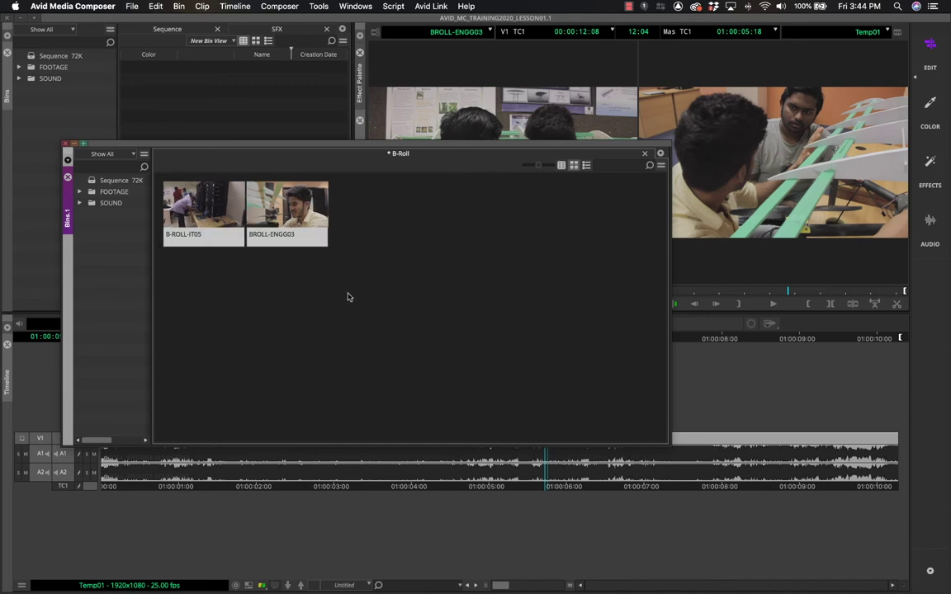
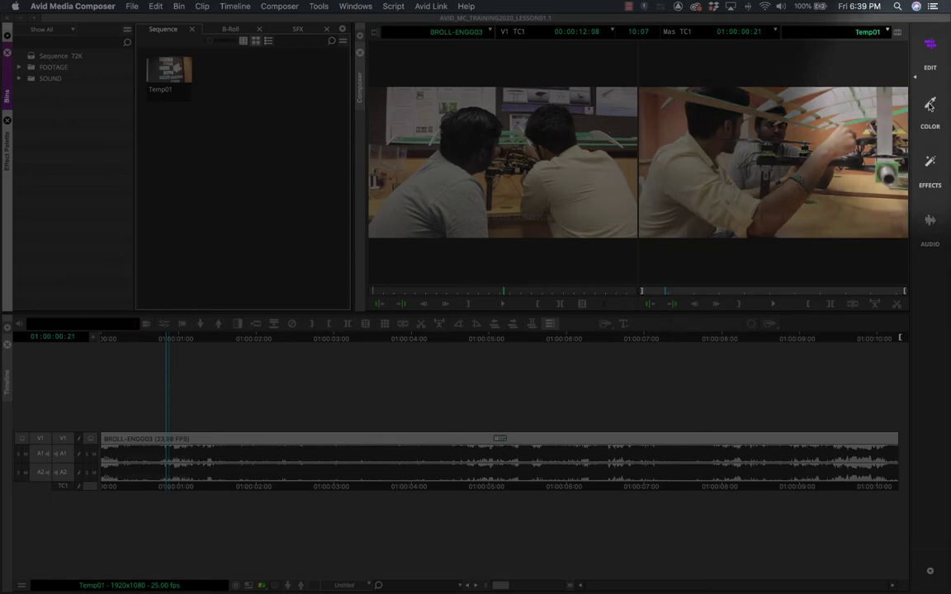
Look through the Color, Effects and Audio workspaces, moving the floating Bins window out of the way, and return to the Edit workspace
click(929, 105)
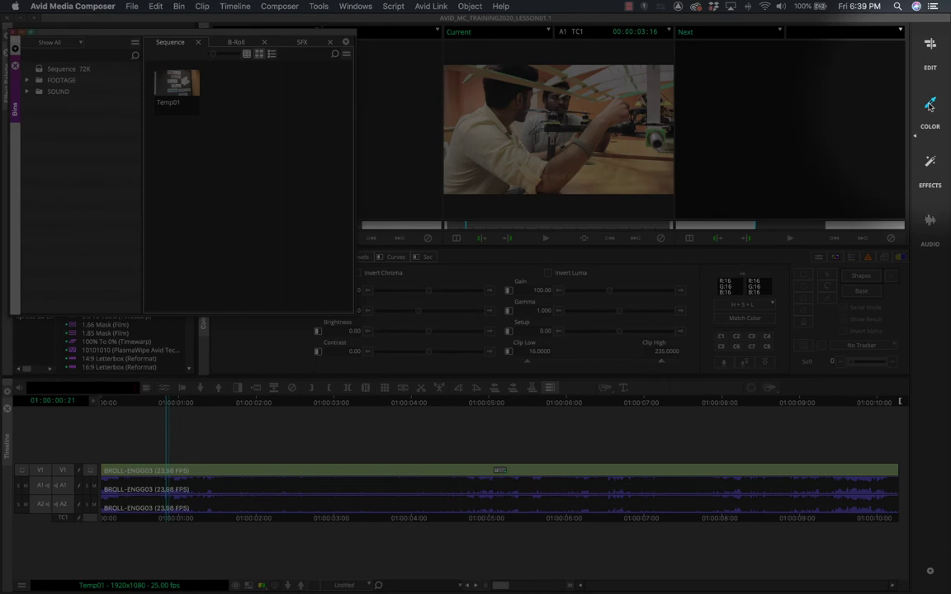
drag(97, 36, 540, 247)
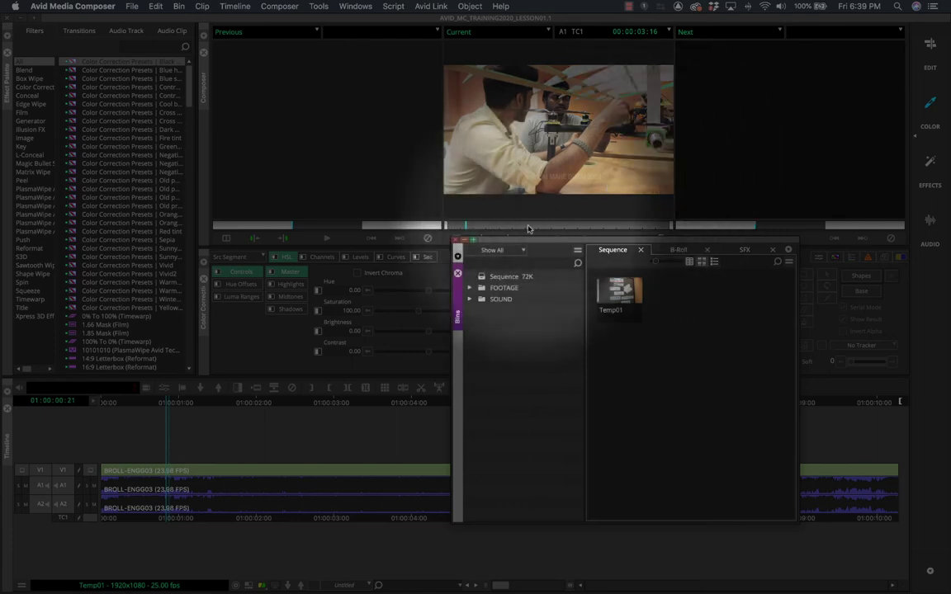
drag(540, 248, 489, 253)
click(929, 164)
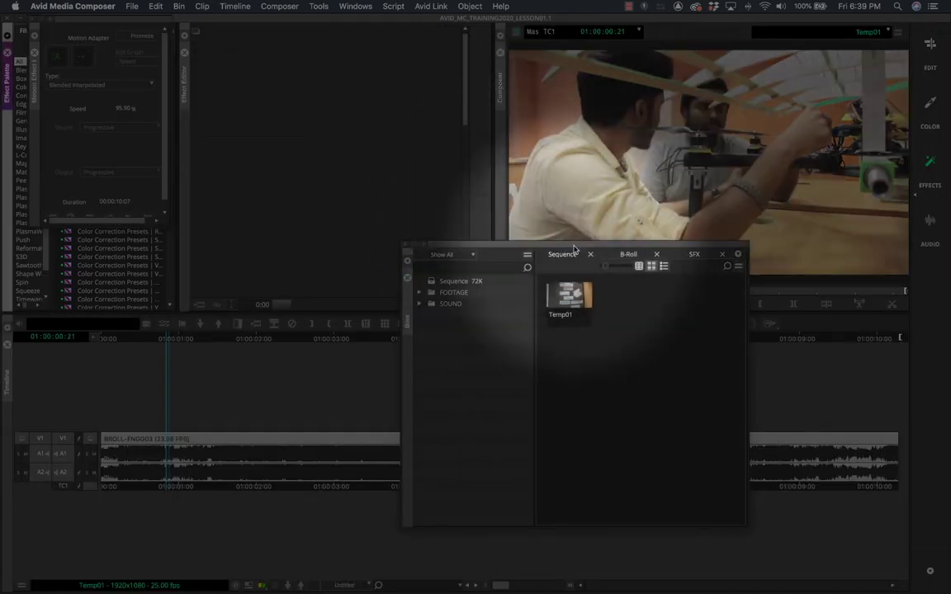
drag(574, 249, 390, 130)
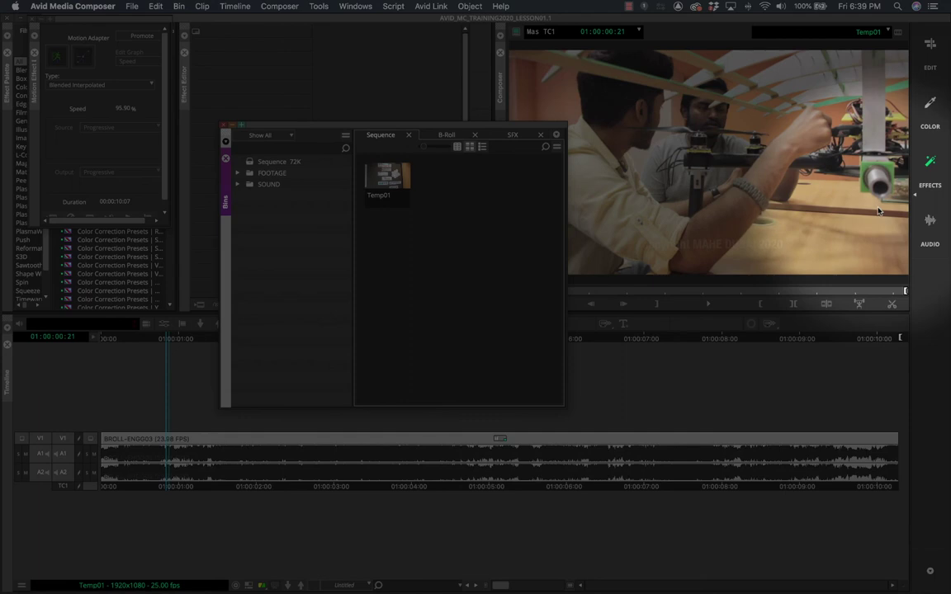
click(928, 221)
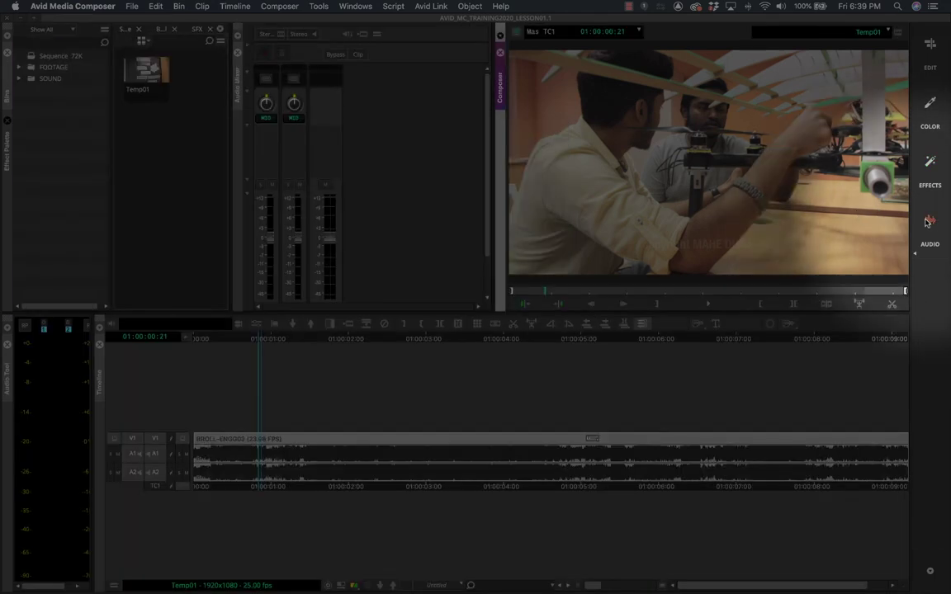
click(929, 46)
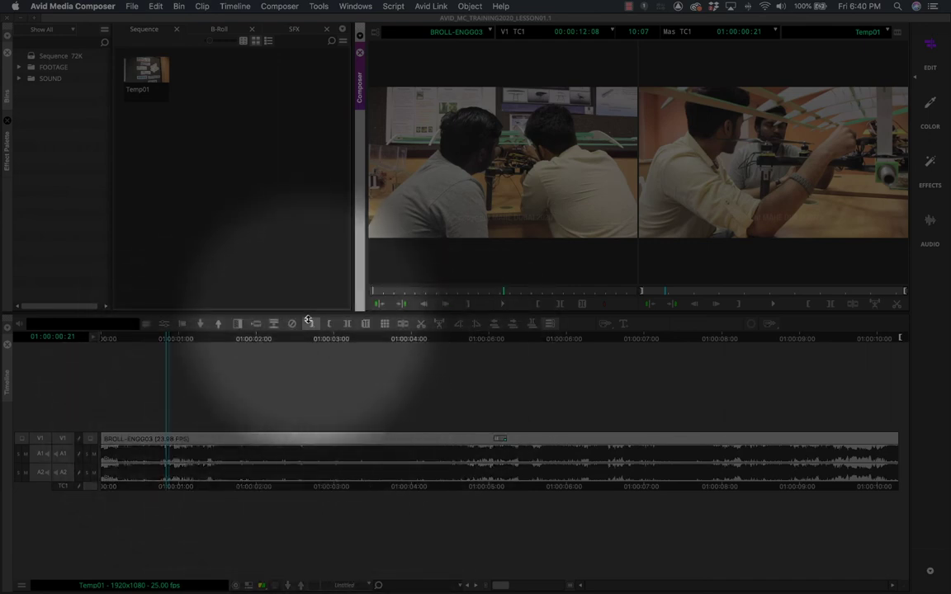
Reduce the Timeline's height by lowering the divider between it and the Bins and Composer windows
drag(308, 313, 297, 419)
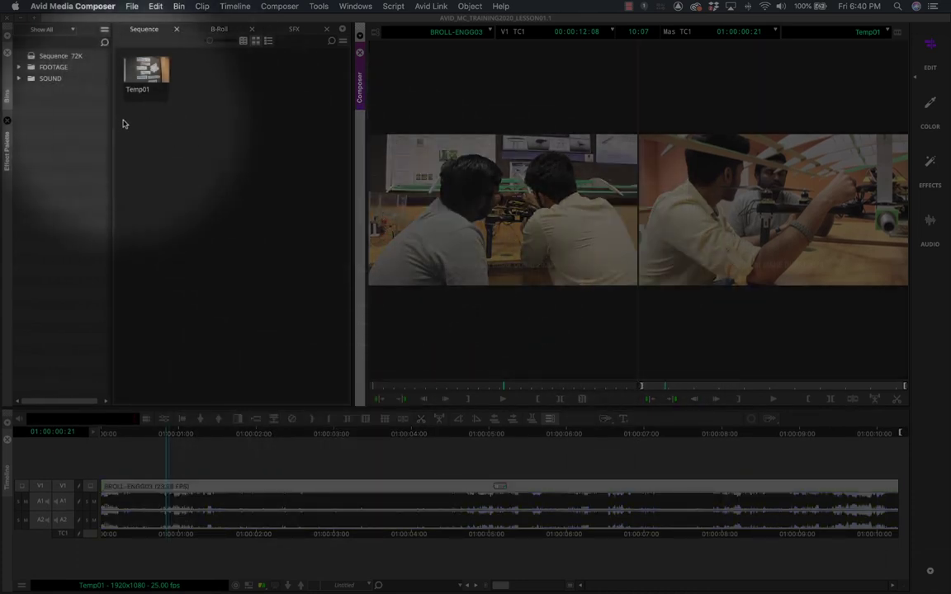
Widen the bin sidebar, narrow the Bins window to enlarge the Composer, and collapse the workspace bar
drag(111, 127, 146, 129)
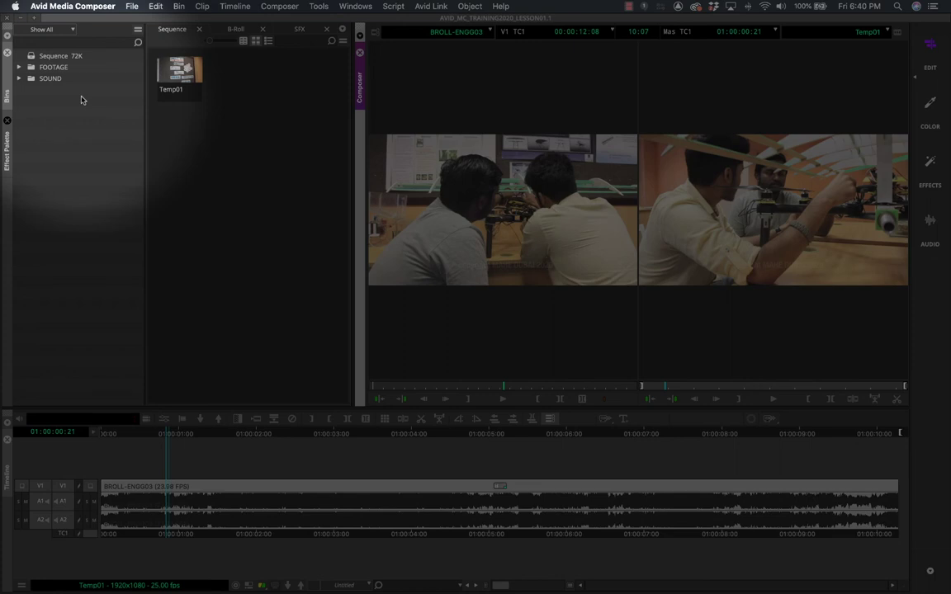
click(165, 72)
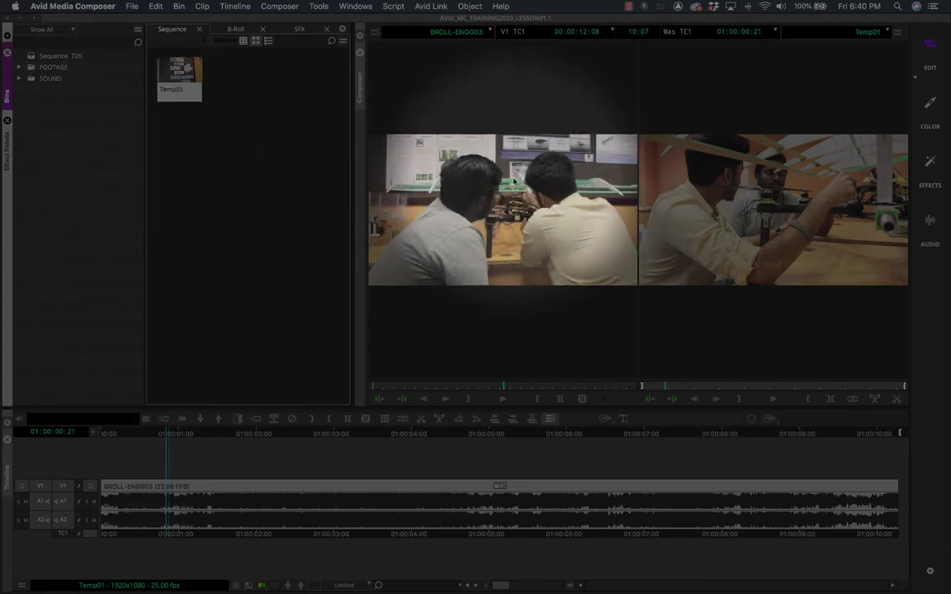
click(367, 185)
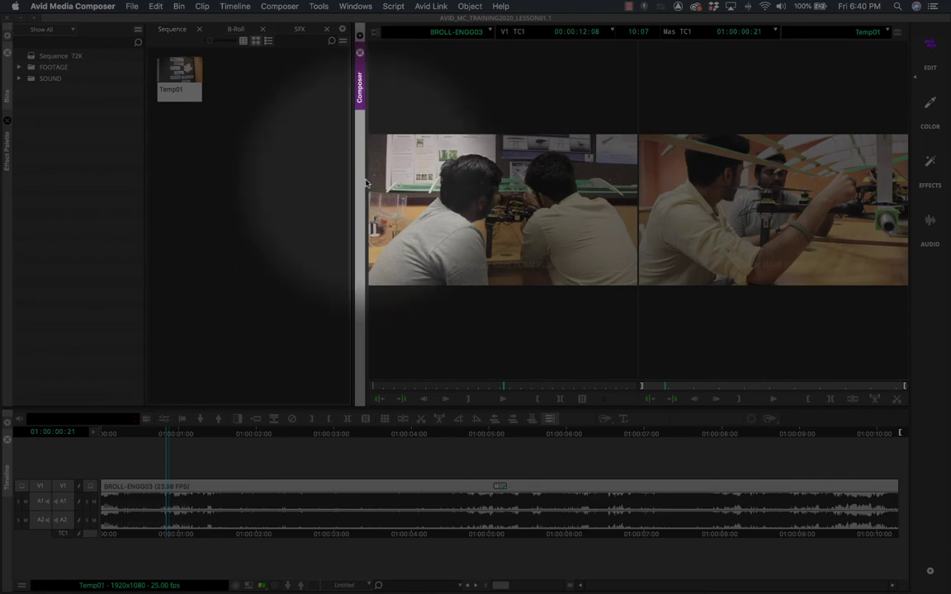
drag(352, 180, 144, 186)
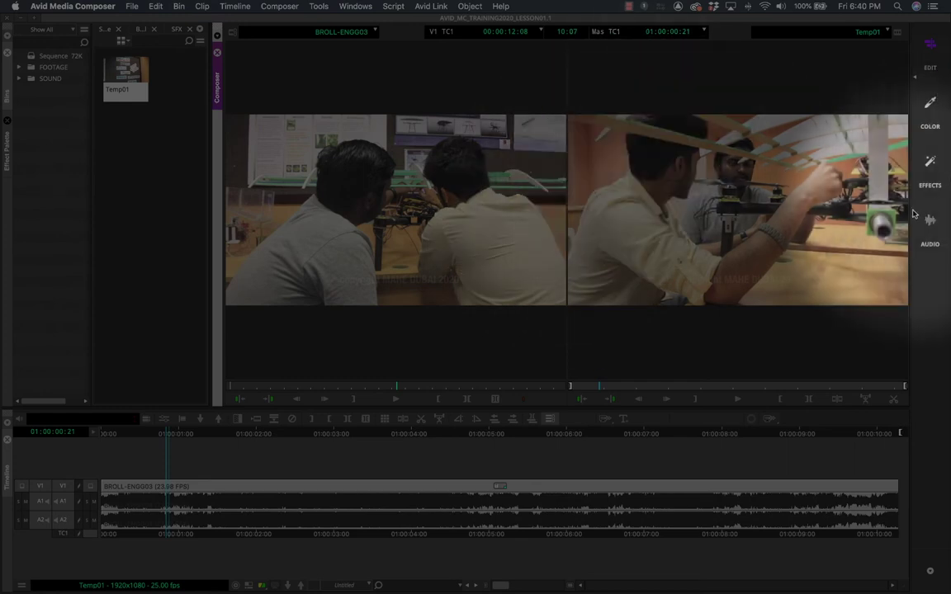
drag(909, 212, 945, 210)
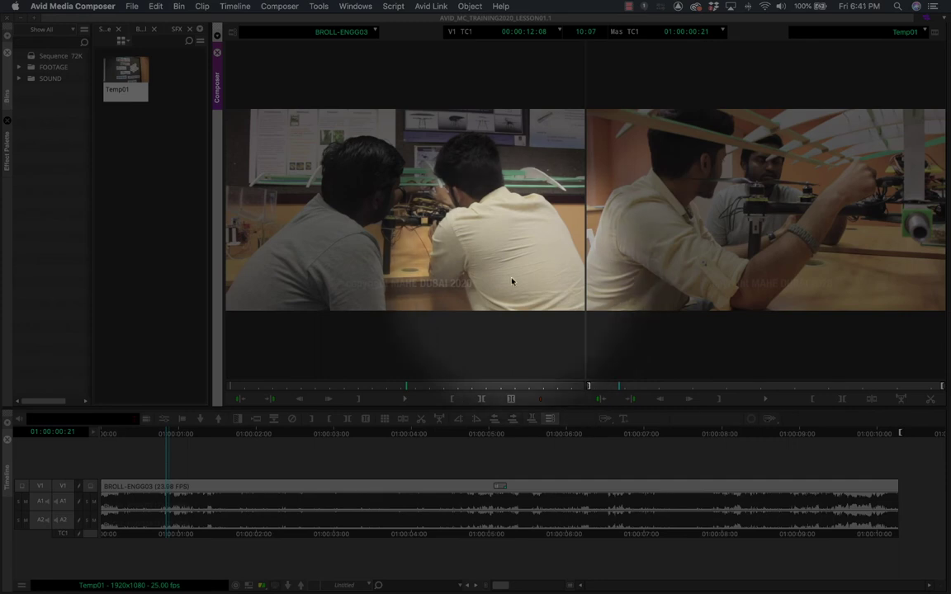
Show the workspace bar again through the Workspaces options, and collapse it once more
click(355, 5)
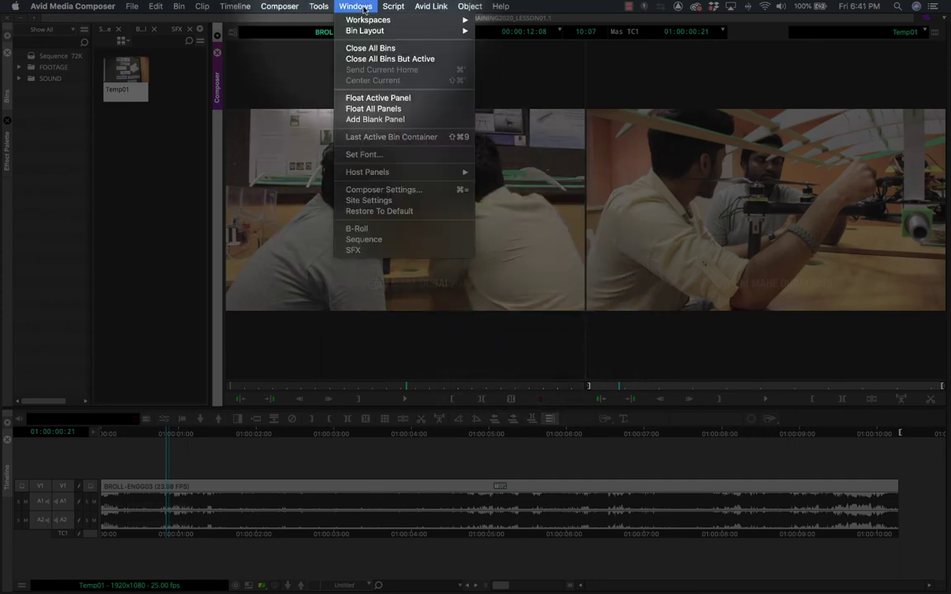
mouse_move(364, 20)
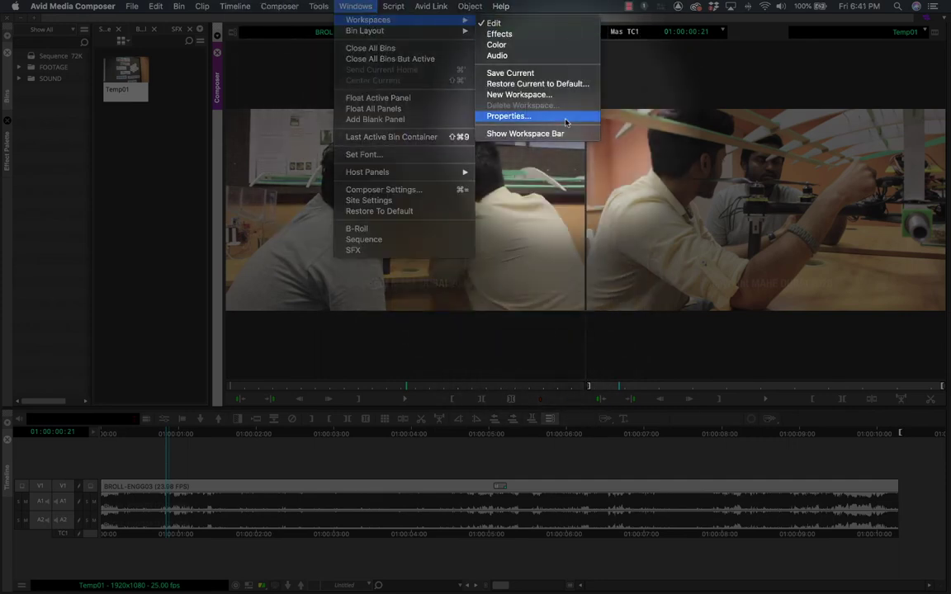
click(509, 116)
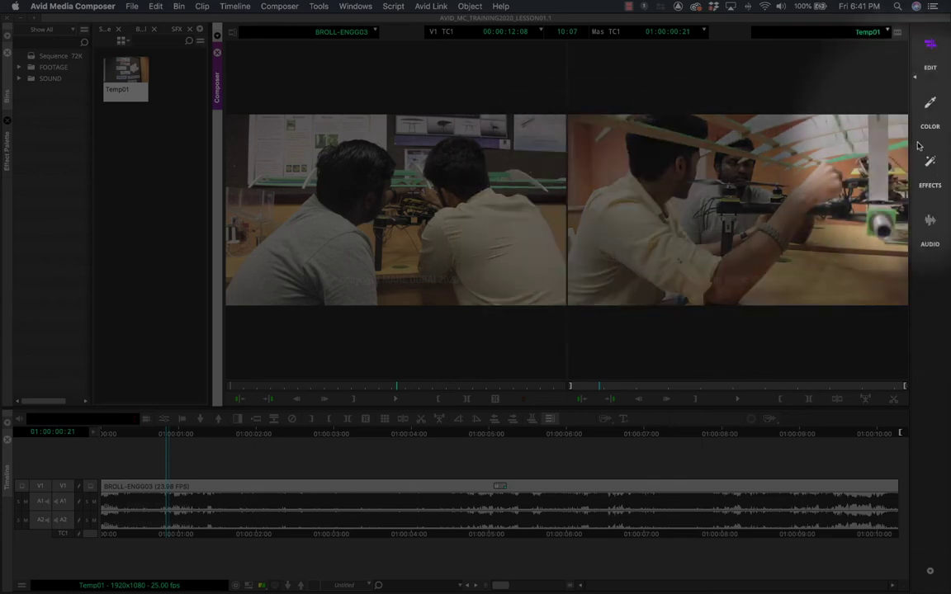
drag(908, 147, 946, 147)
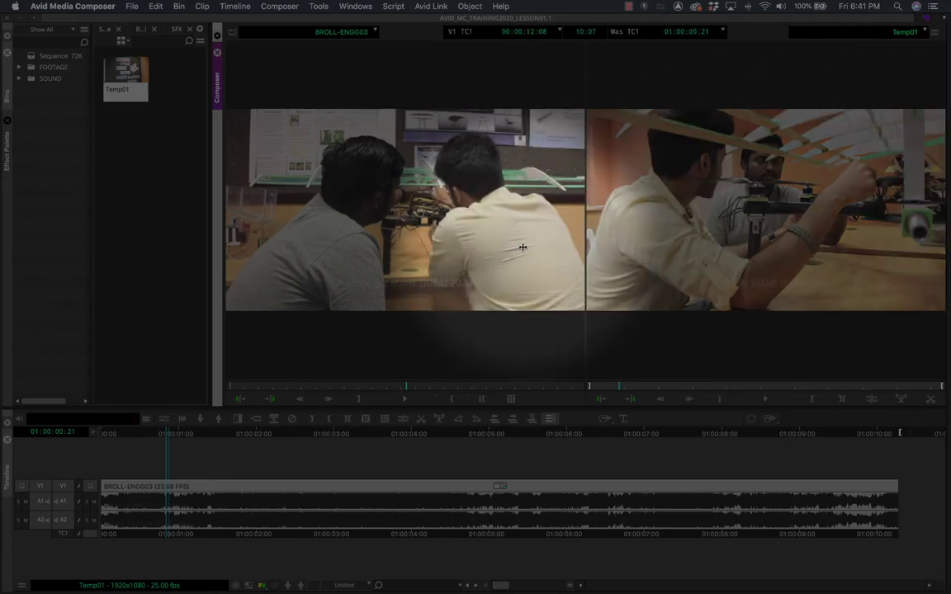
Save the current window layout to the Edit workspace
click(355, 7)
mouse_move(360, 20)
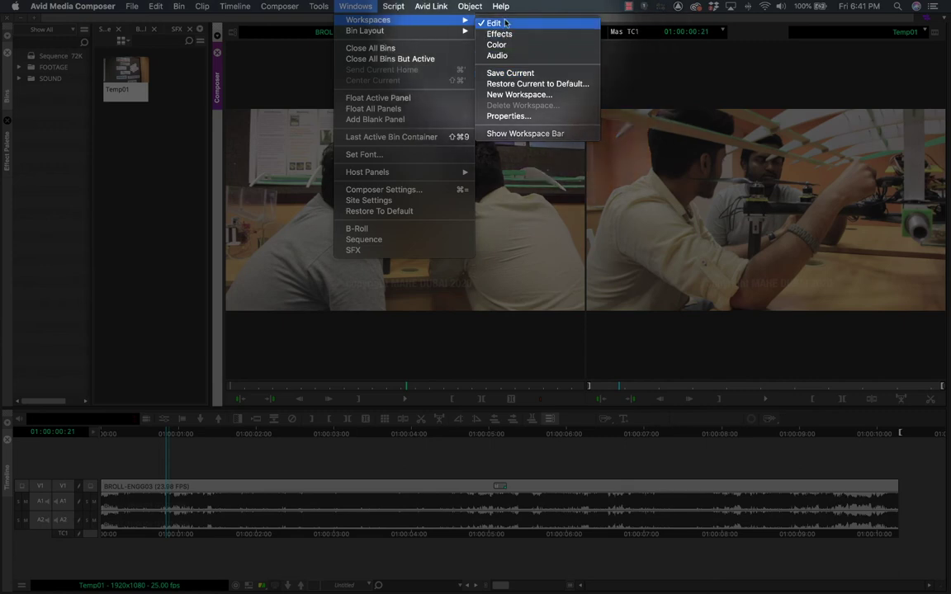
click(509, 73)
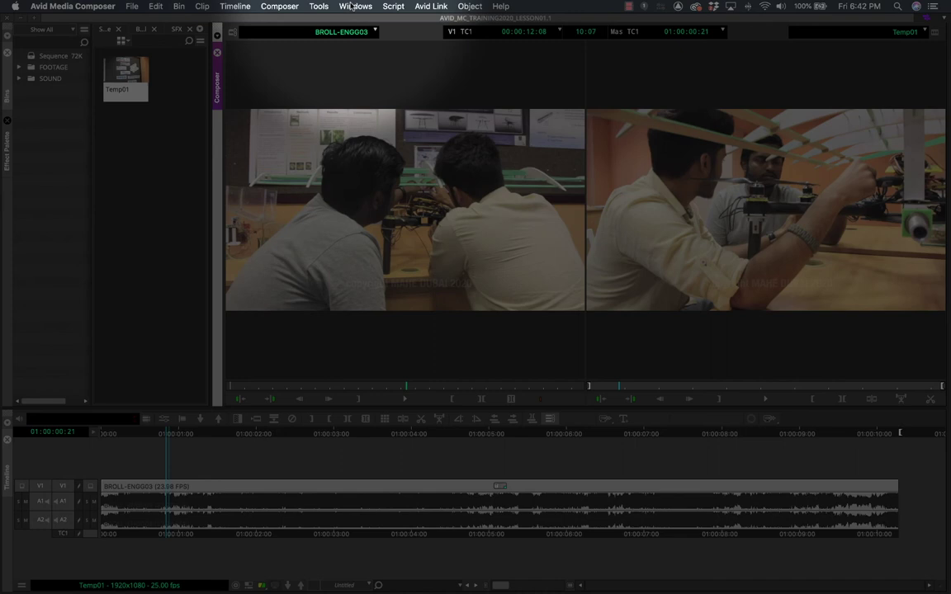
Restore the Edit workspace to its default layout and confirm the loss of its settings
click(353, 6)
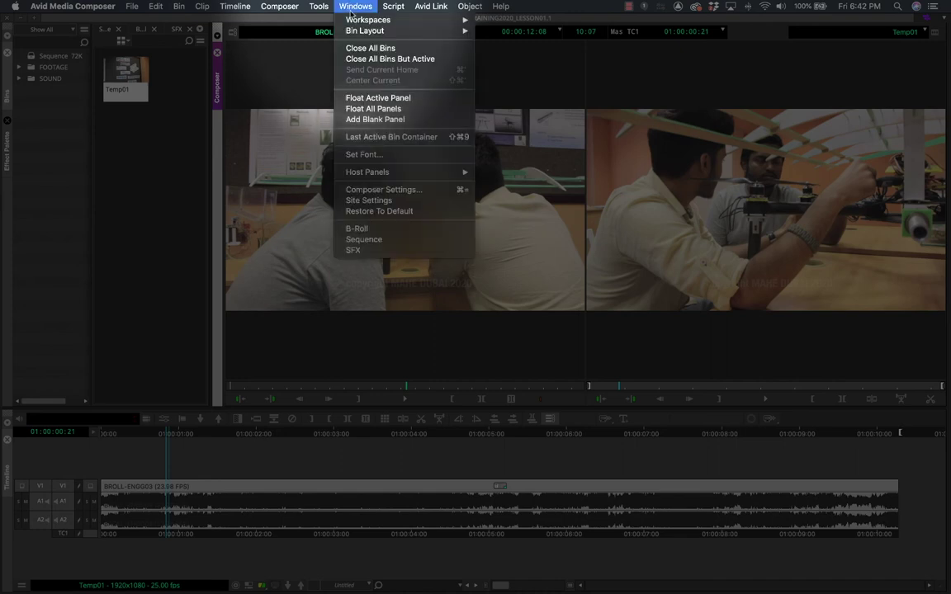
mouse_move(351, 19)
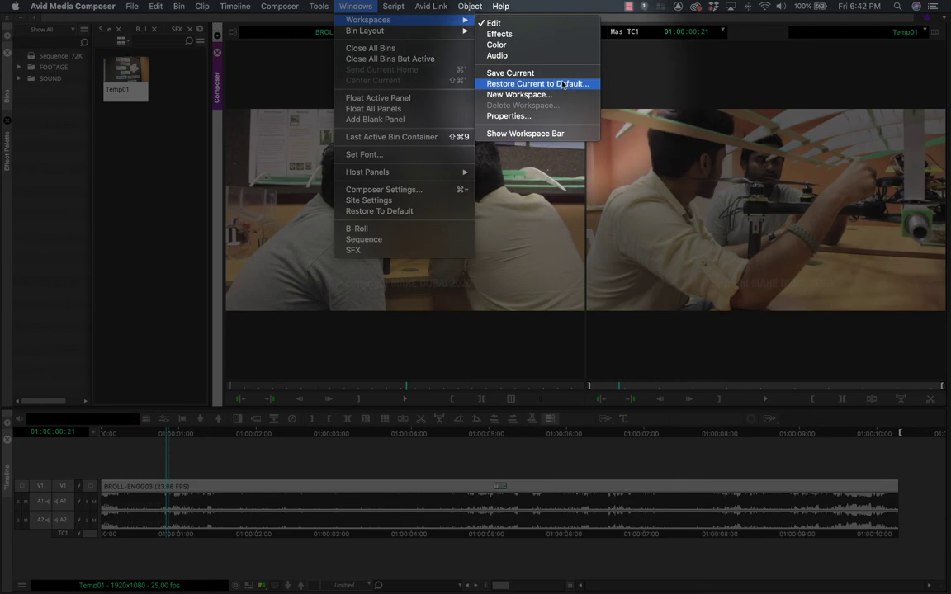
click(562, 84)
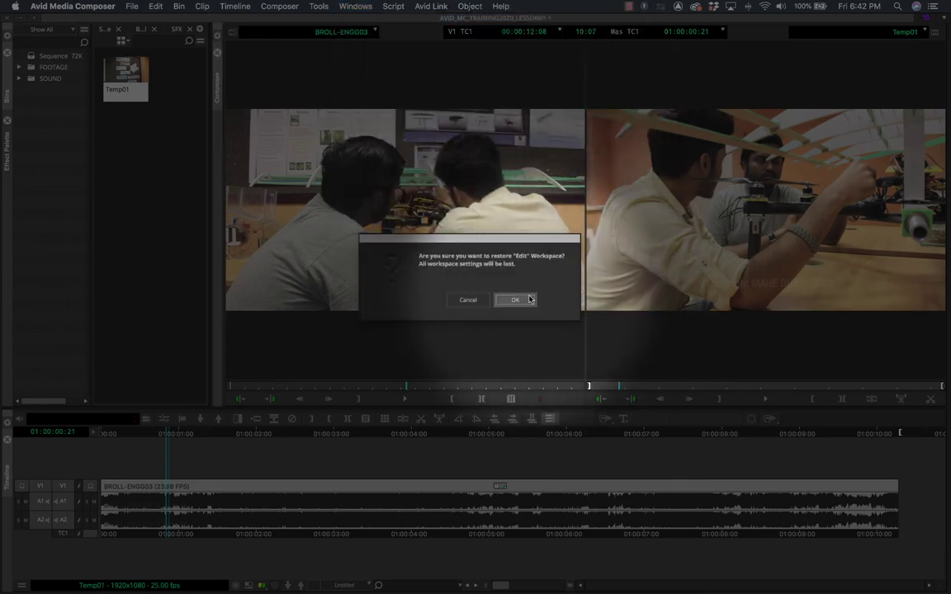
click(514, 298)
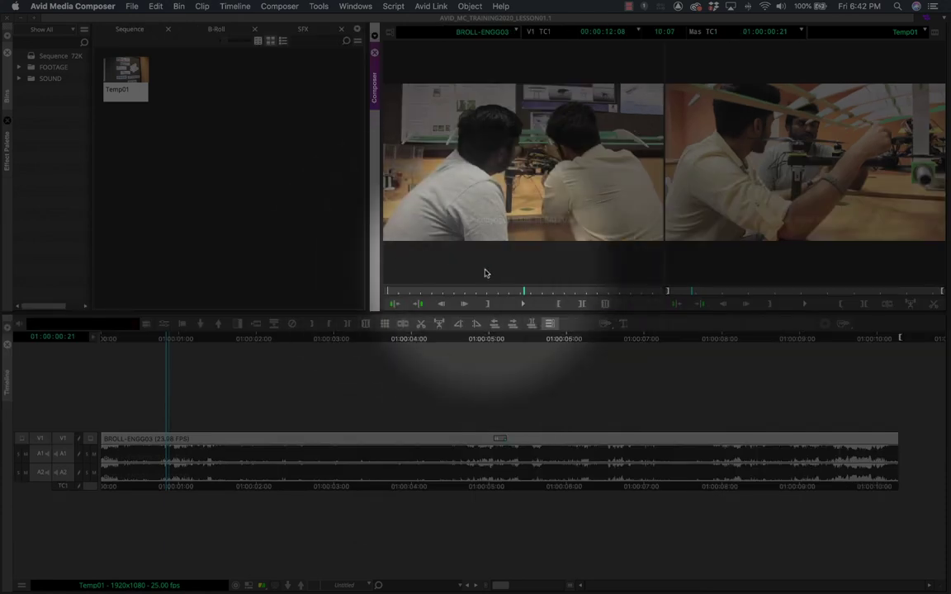
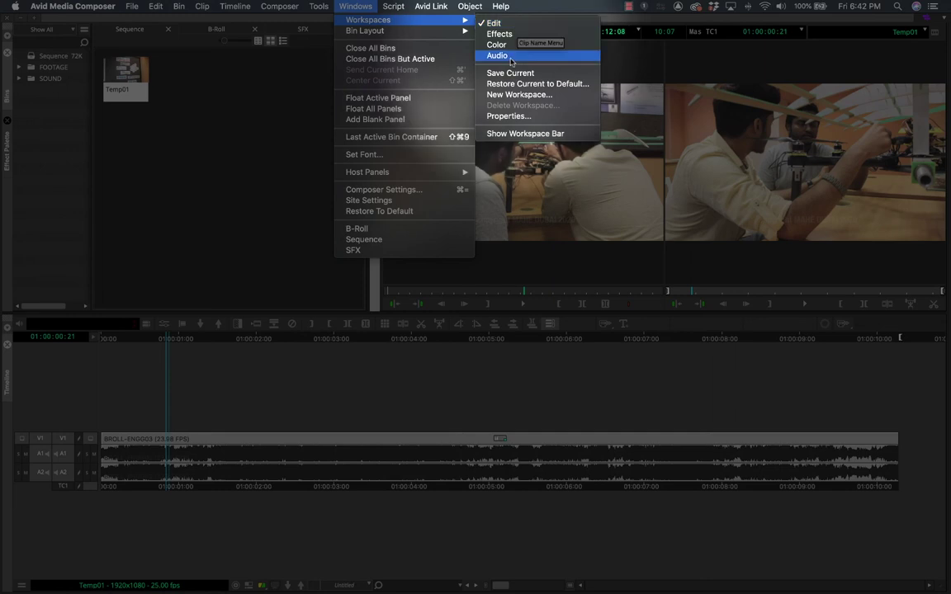
Enlarge the Composer by narrowing the Bins window and reducing the Timeline's height, and widen the Bins window slightly
click(498, 55)
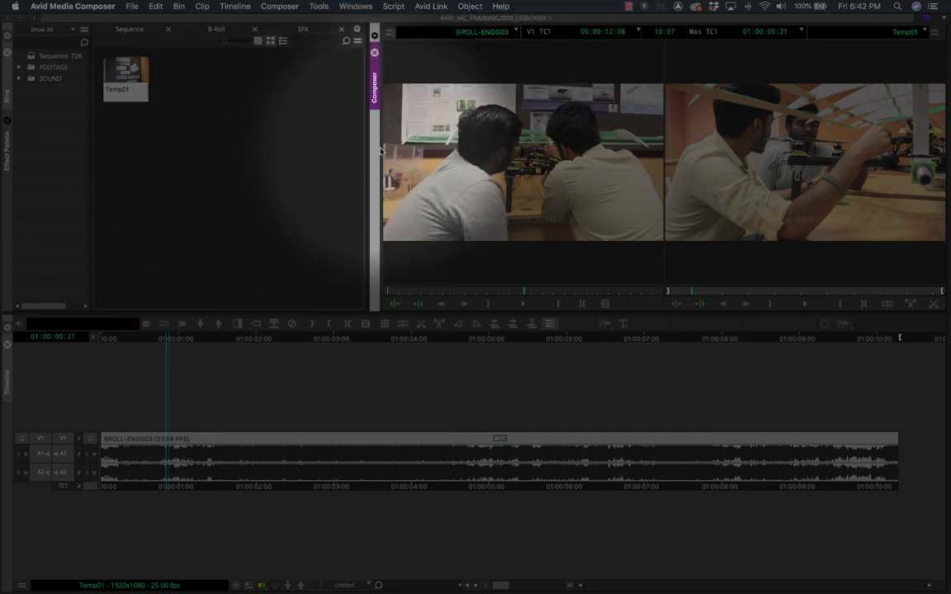
drag(365, 145, 197, 148)
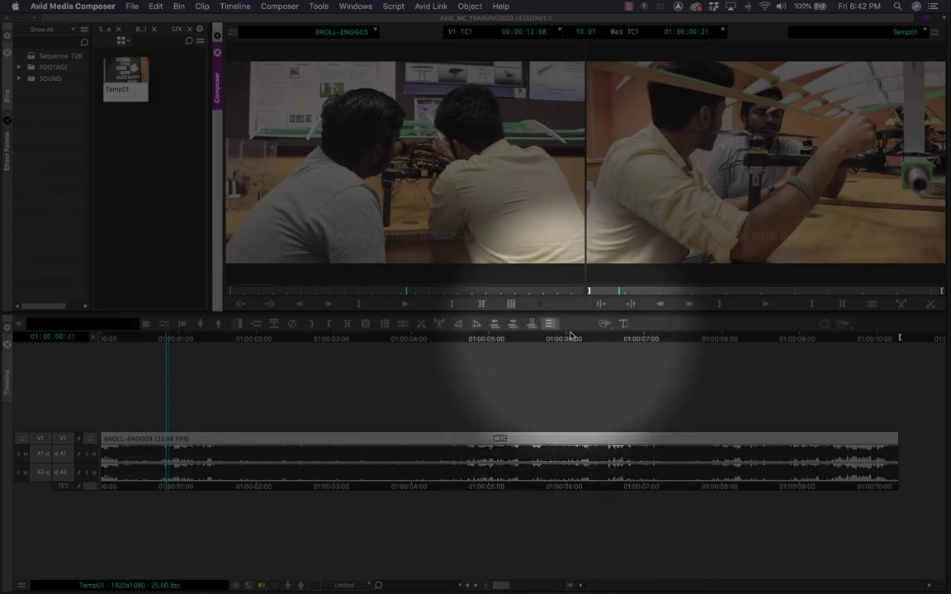
drag(575, 315, 568, 417)
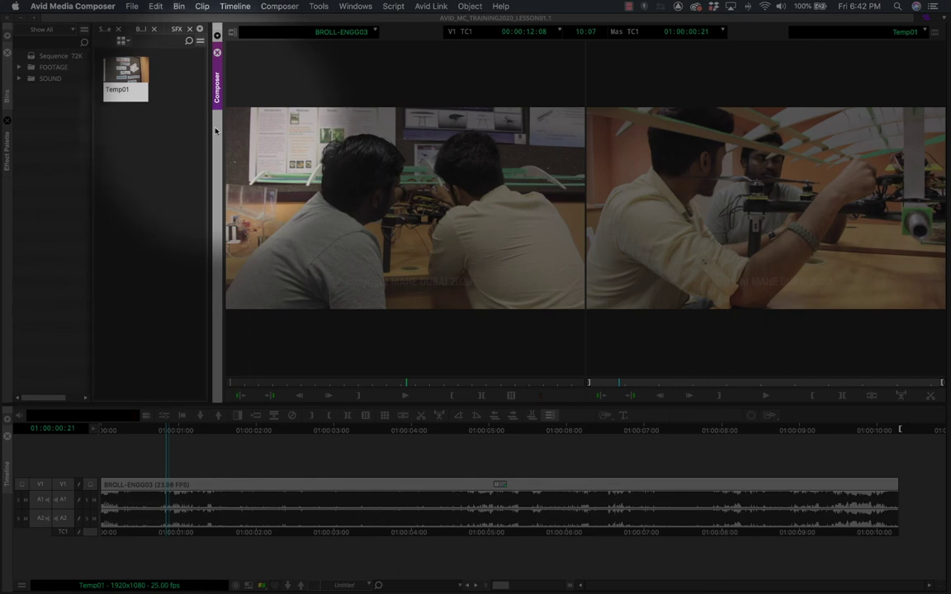
drag(210, 128, 245, 125)
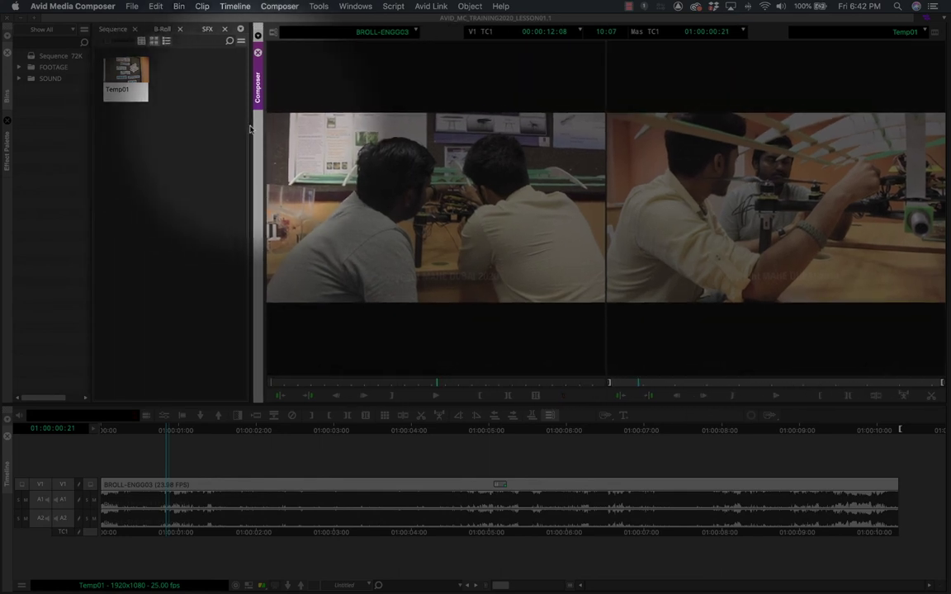
Save the current layout as a new workspace named with the editor's first name followed by "Rough Edit", and check it in the workspace list
click(310, 6)
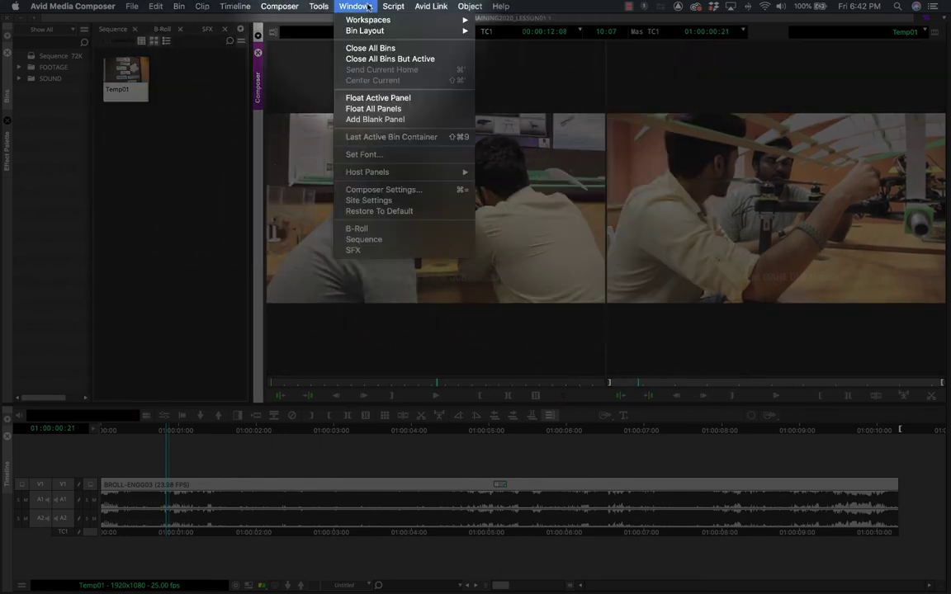
mouse_move(380, 20)
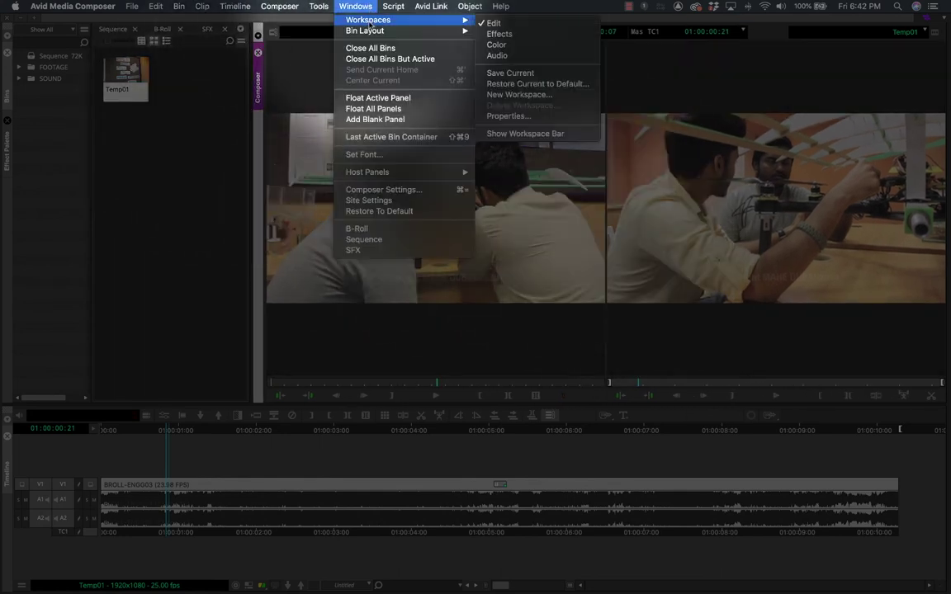
click(518, 95)
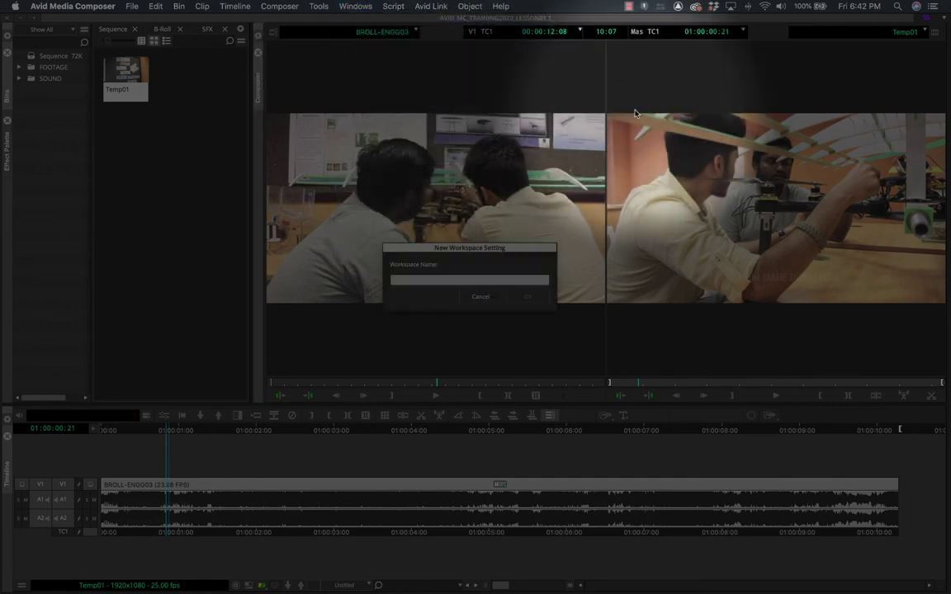
text(sa ir)
key(BackSpace)
key(BackSpace)
key(BackSpace)
key(BackSpace)
key(BackSpace)
text(Sh)
click(526, 296)
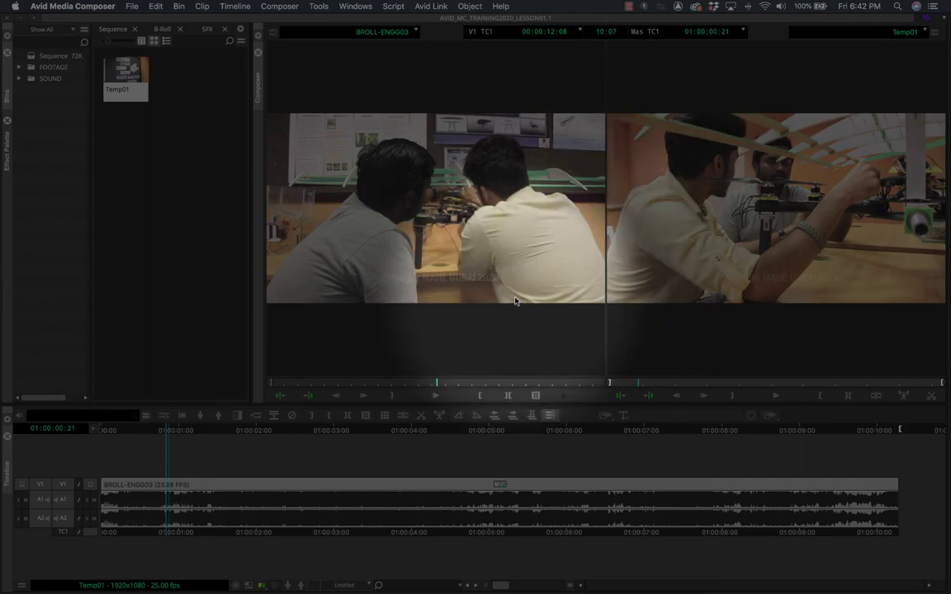
click(355, 6)
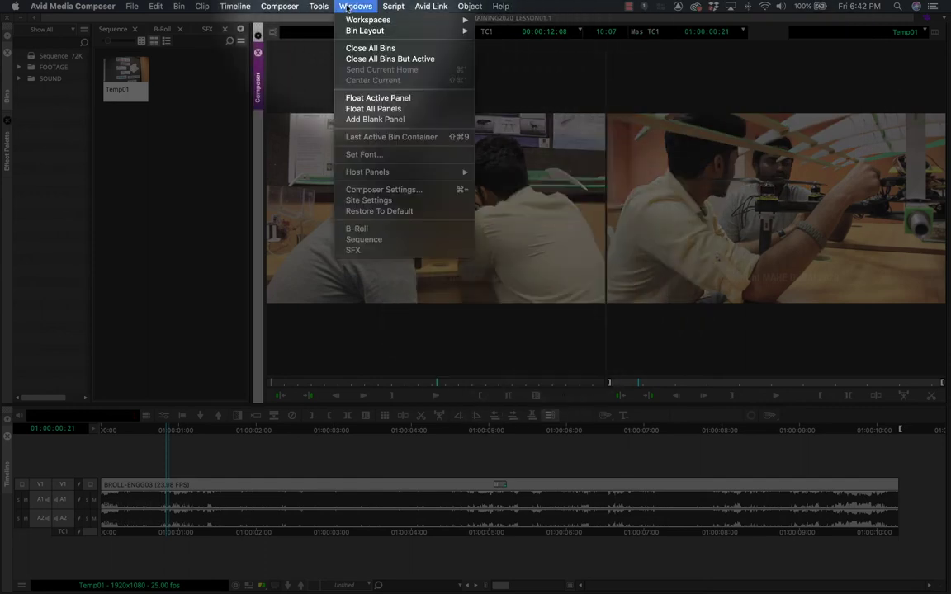
mouse_move(350, 20)
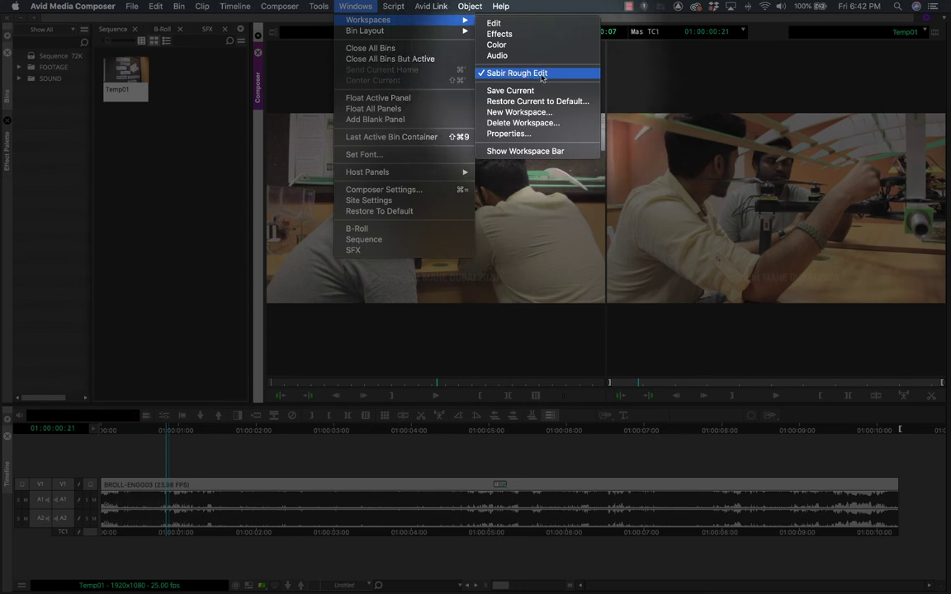
click(534, 23)
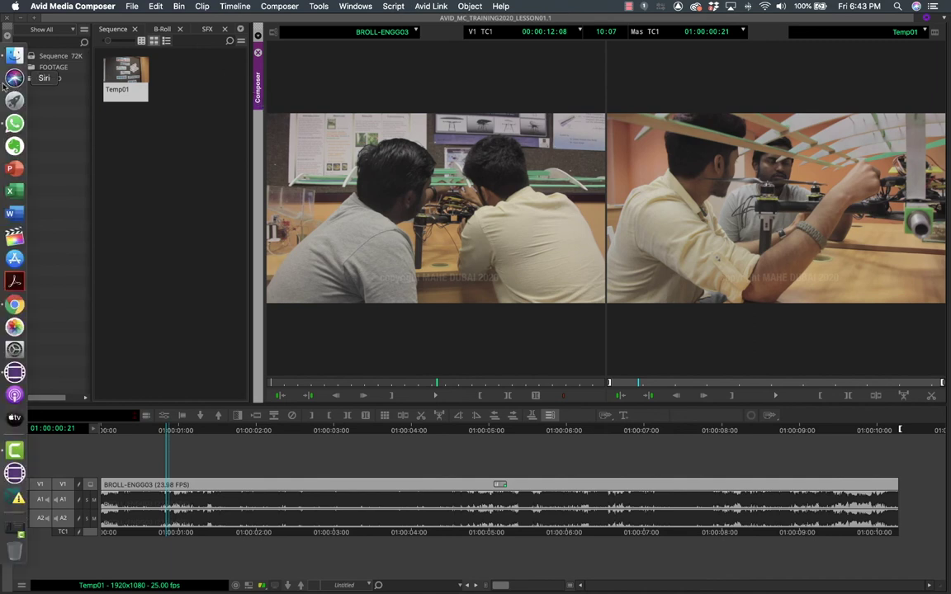
Switch back and forth between the docked Bins and Effect Palette windows, ending on Bins
click(8, 85)
click(8, 128)
click(8, 85)
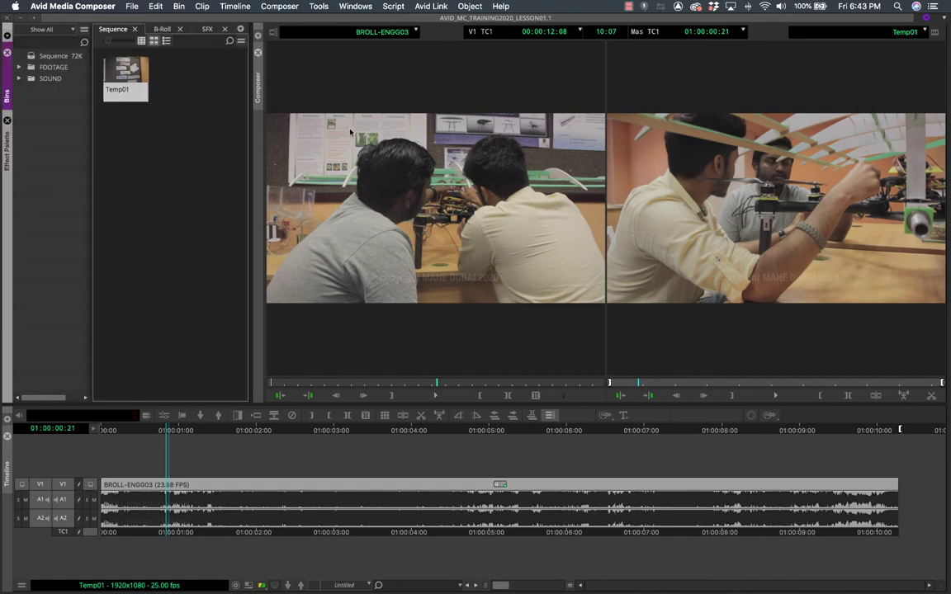
click(8, 132)
click(9, 85)
Duplicate the Interface setting in the user settings of the Editor New profile
click(132, 7)
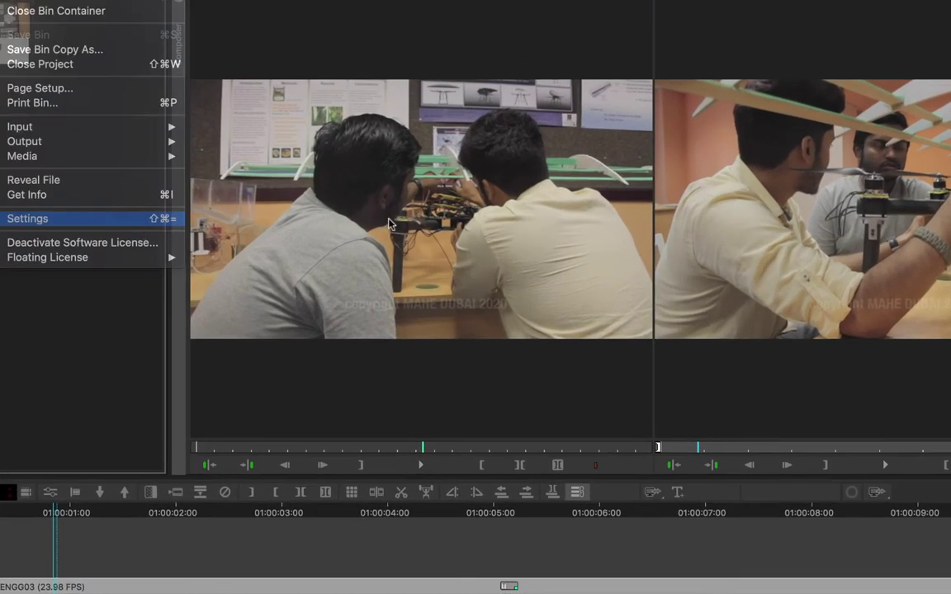
click(151, 215)
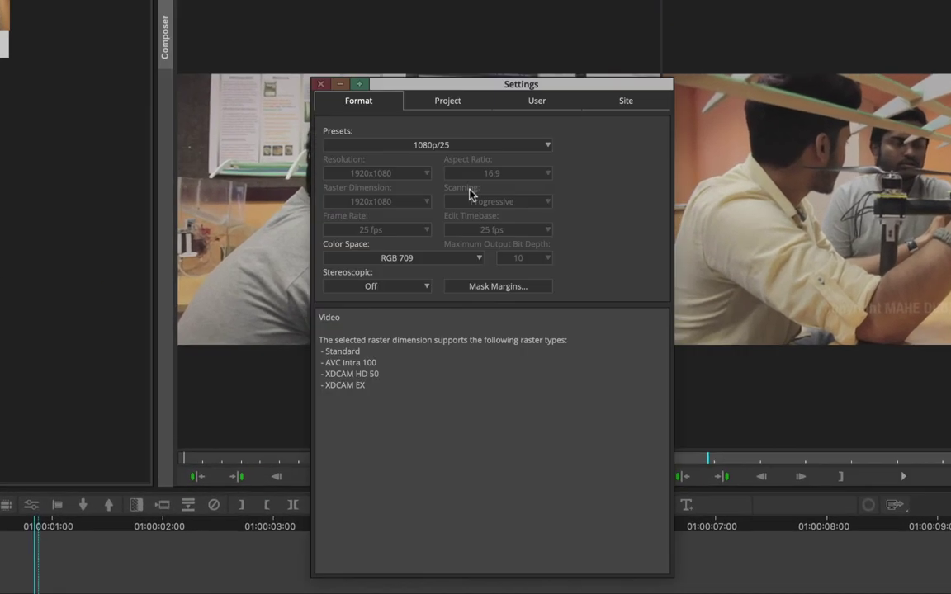
click(538, 101)
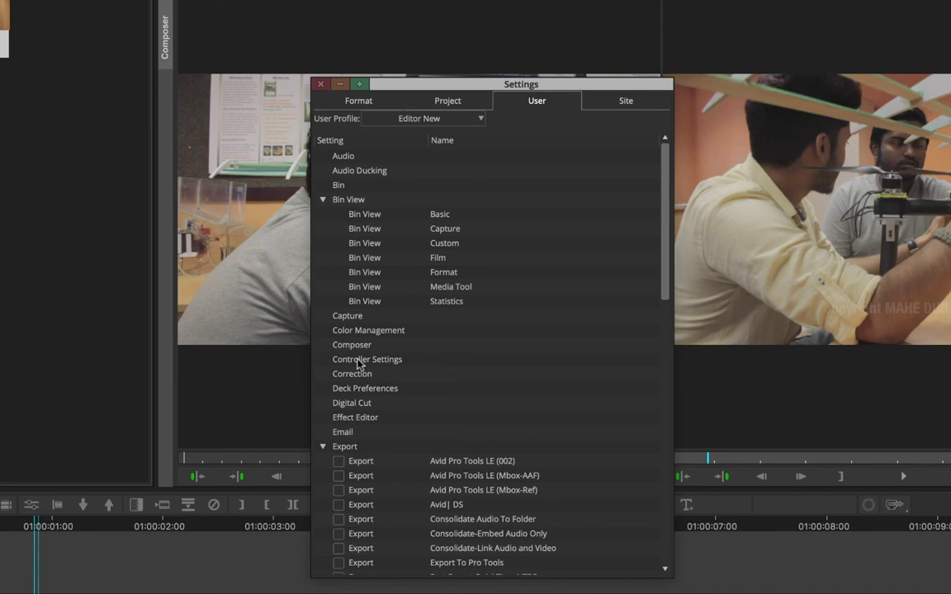
scroll(362, 398, down, 7)
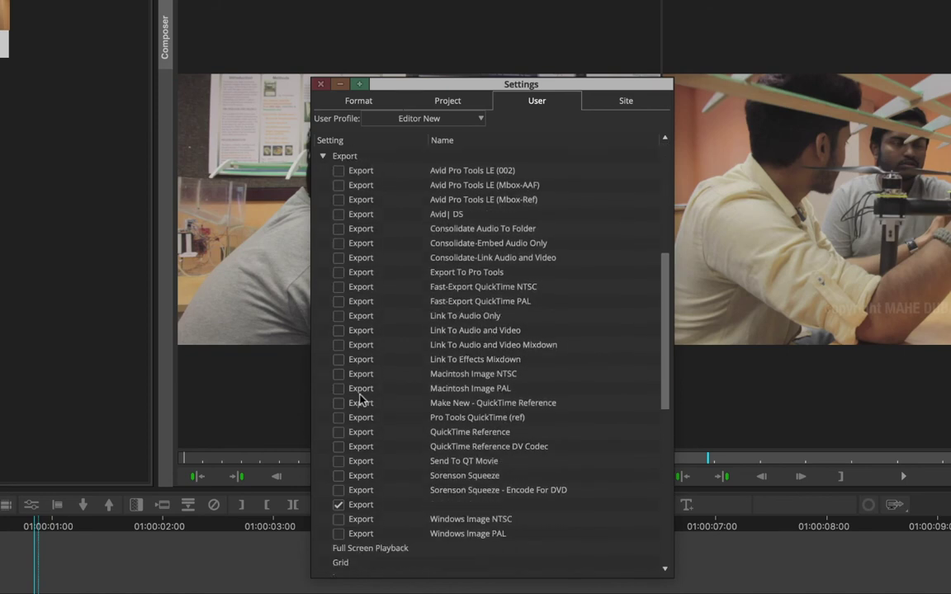
scroll(362, 400, down, 3)
click(519, 489)
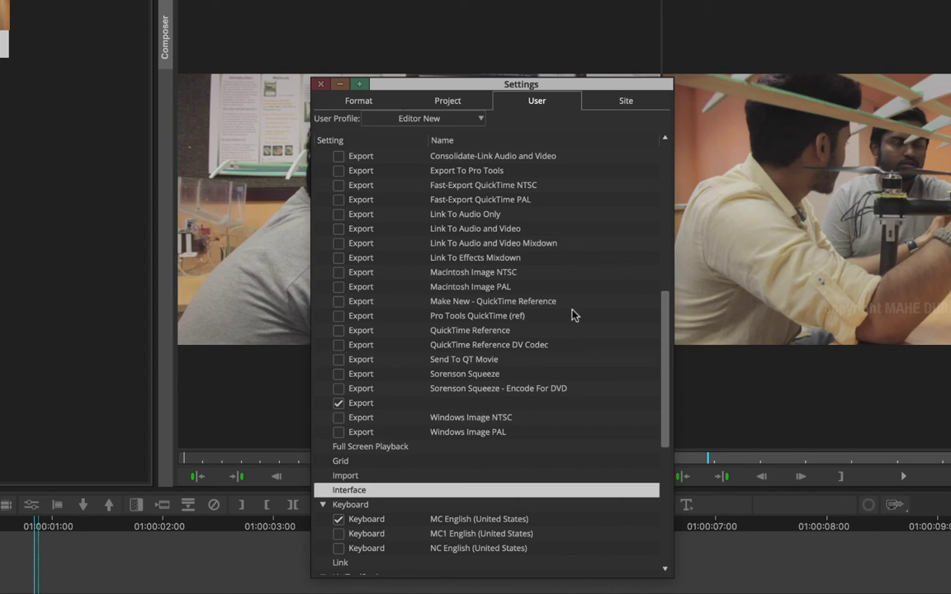
right_click(368, 492)
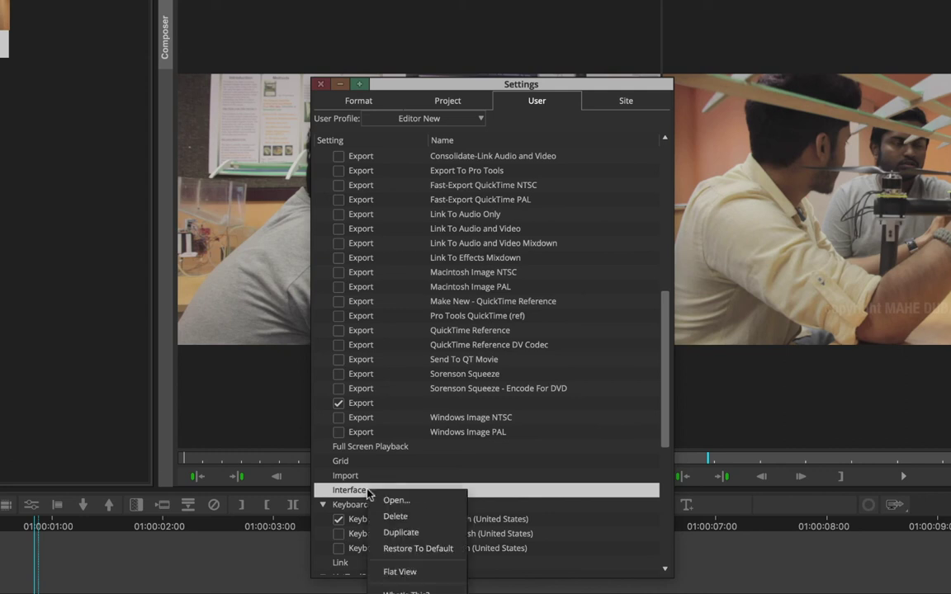
click(402, 532)
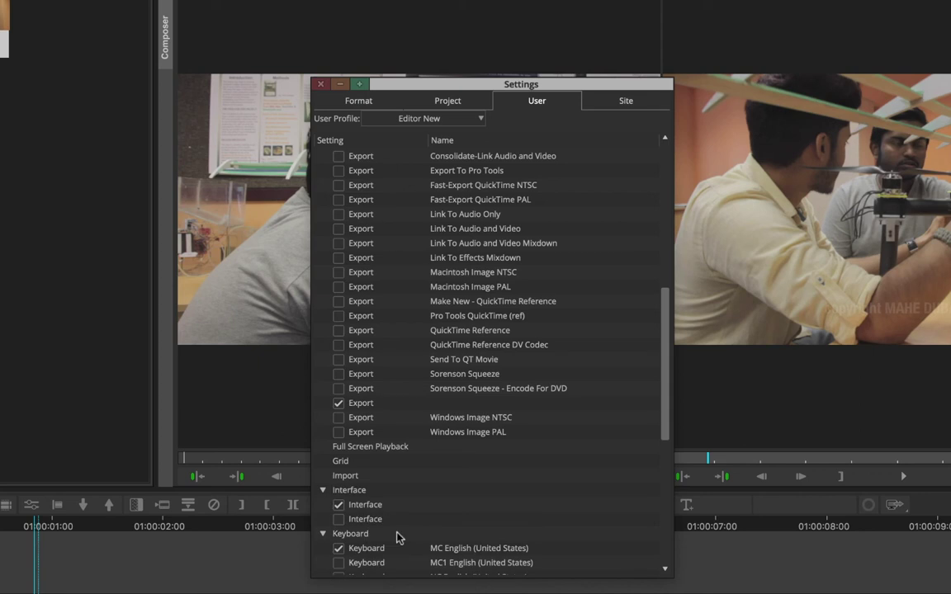
Name the duplicated Interface setting "new user" and make it the active Interface setting
click(343, 518)
click(493, 520)
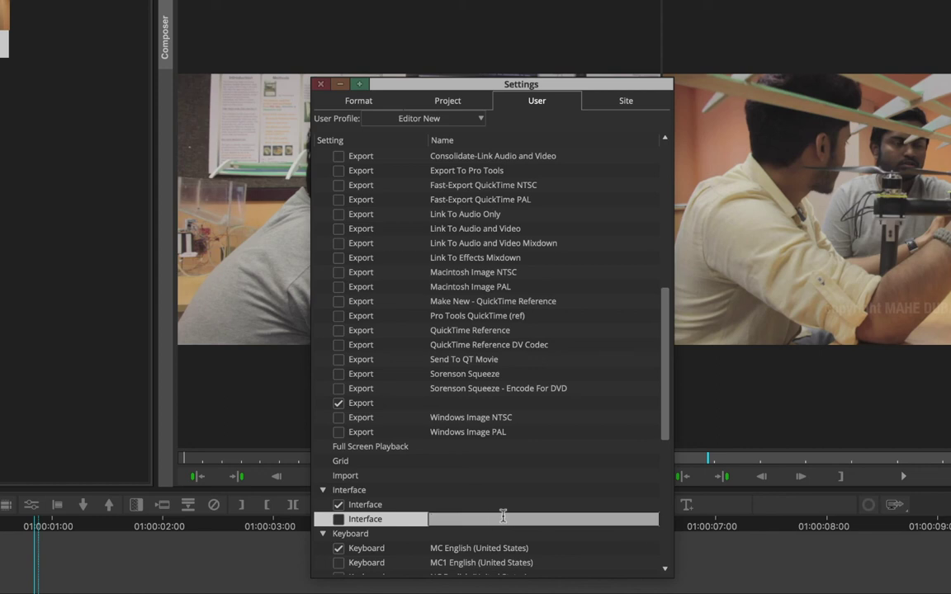
click(469, 505)
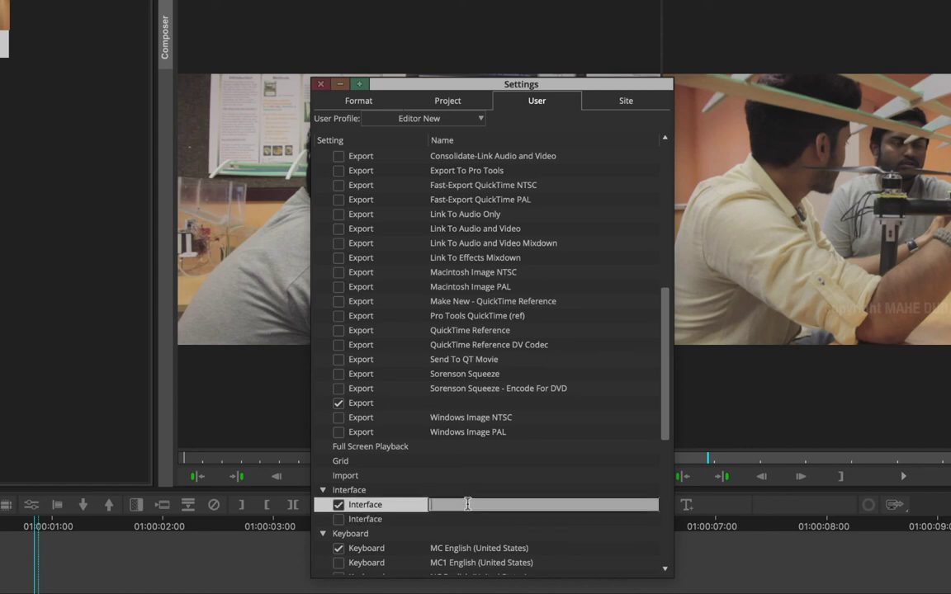
text(new user)
key(Return)
click(387, 507)
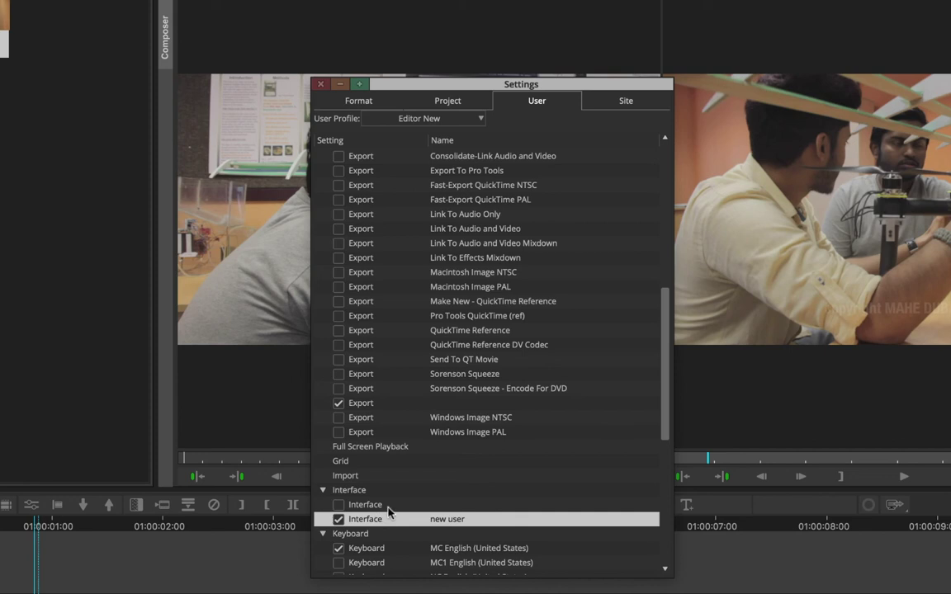
click(339, 520)
Open the "new user" Interface setting, raise the interface brightness to a light grey and choose the purple highlight color
double_click(377, 520)
drag(375, 87, 582, 94)
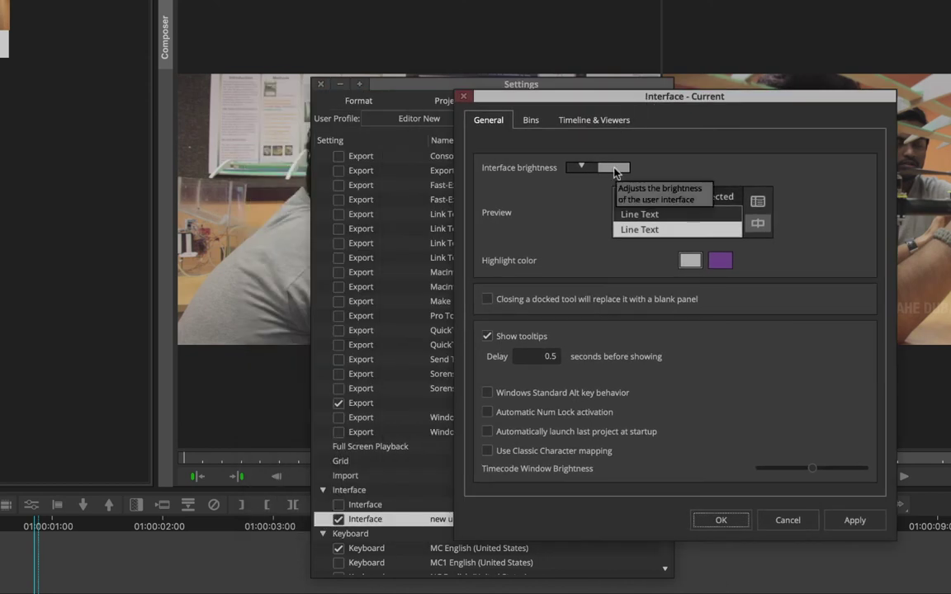
click(613, 167)
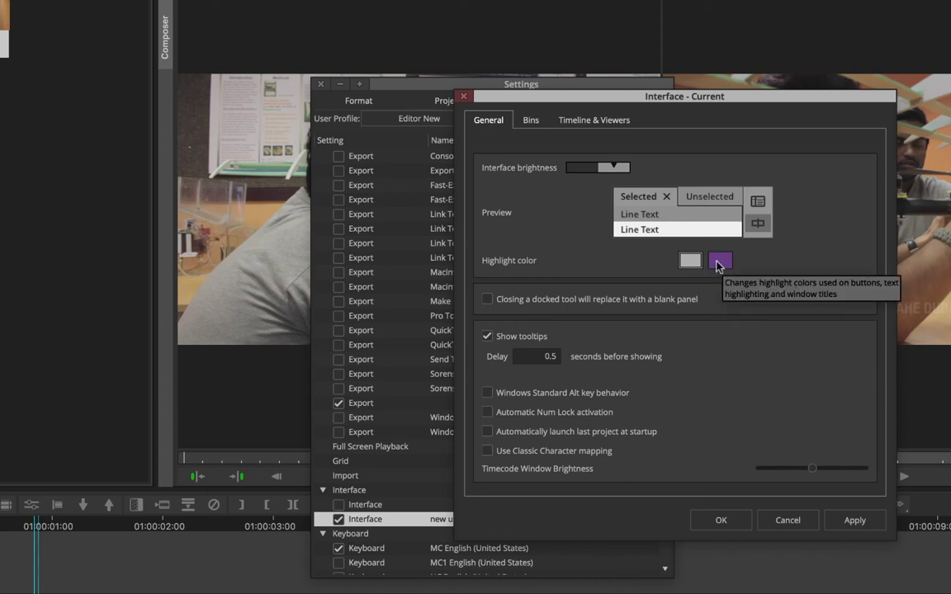
click(719, 262)
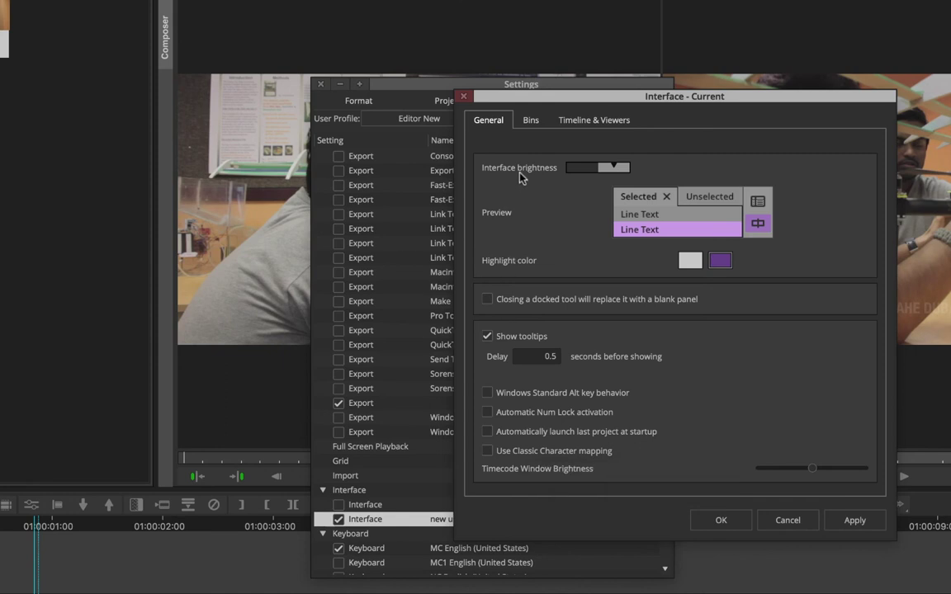
View the Interface options for Bins and for Timeline & Viewers, and apply the interface changes
click(530, 120)
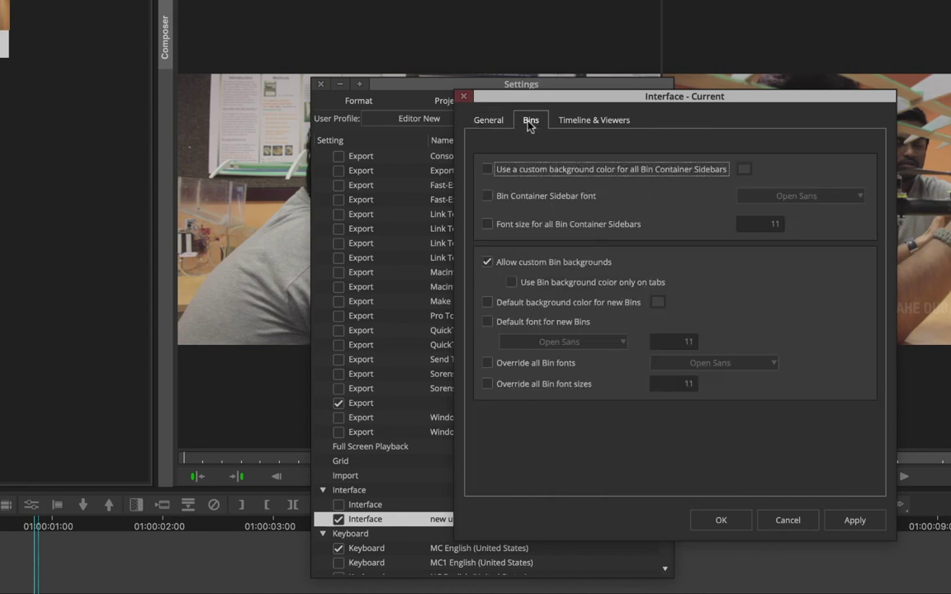
click(590, 122)
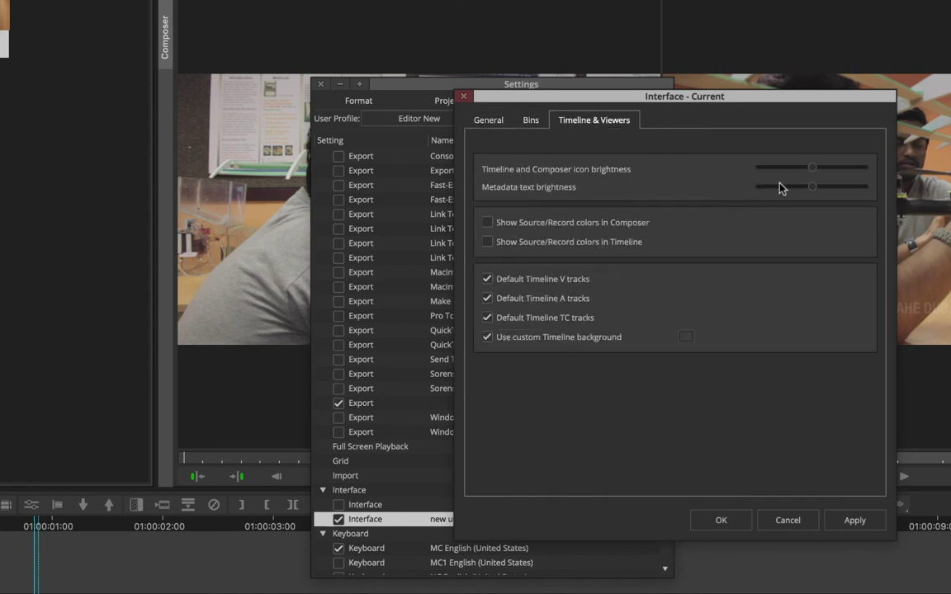
click(850, 520)
click(721, 520)
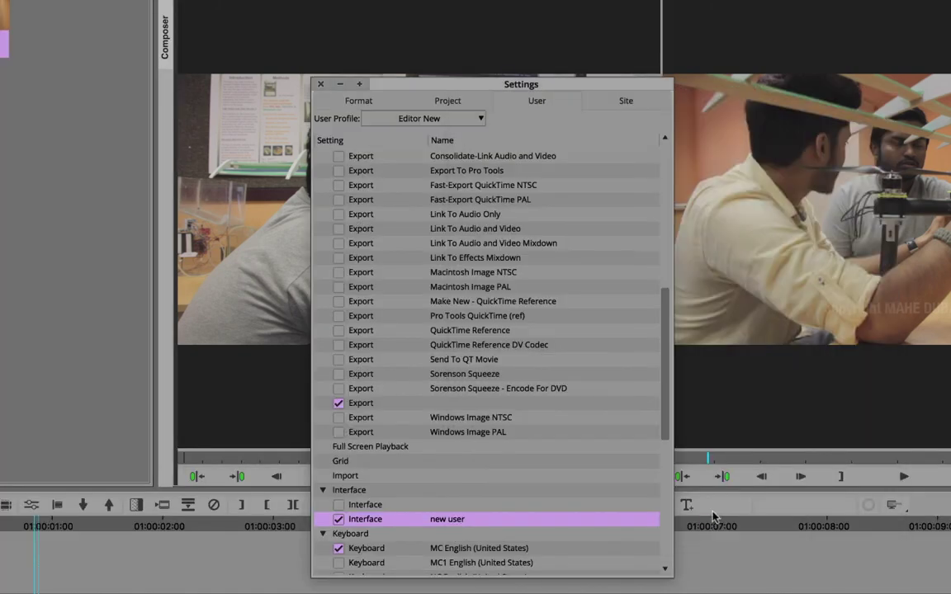
Reactivate the original unnamed Interface setting and collapse the Export group in the user settings
drag(396, 84, 534, 68)
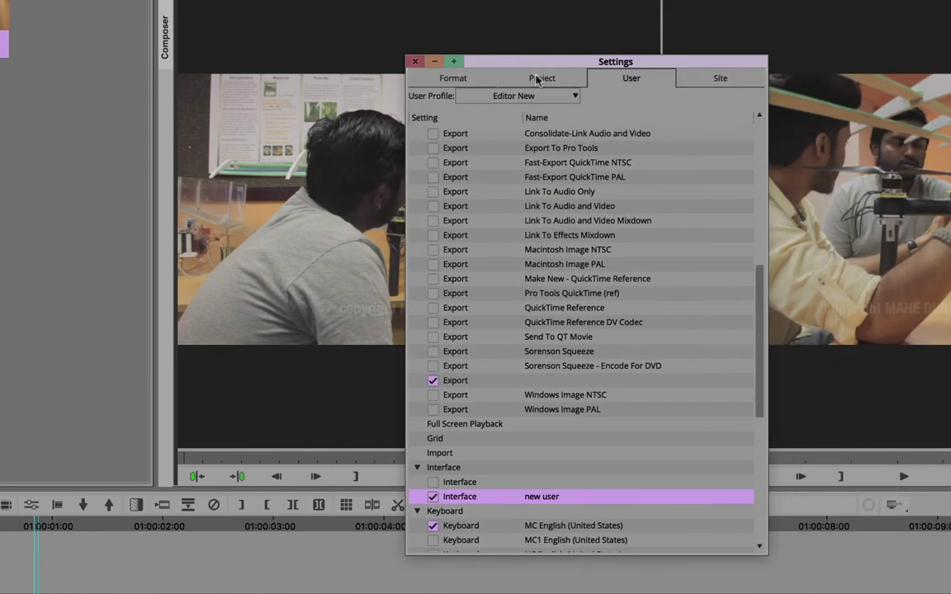
click(432, 483)
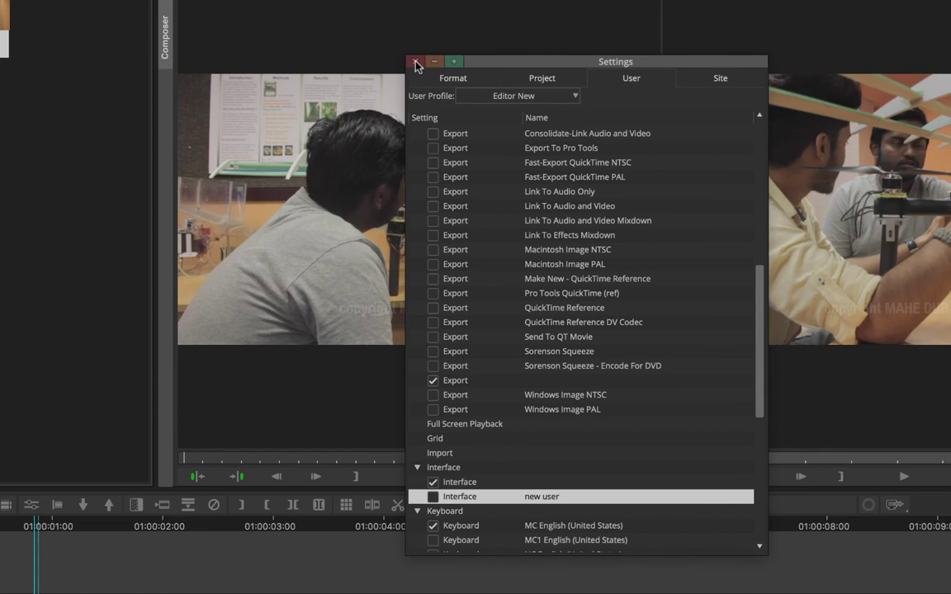
scroll(531, 309, up, 9)
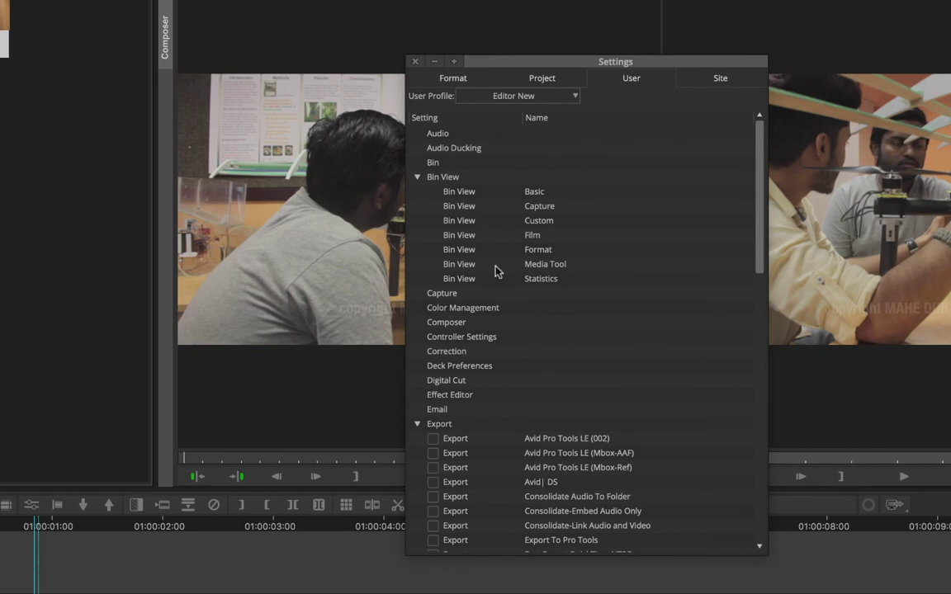
click(417, 423)
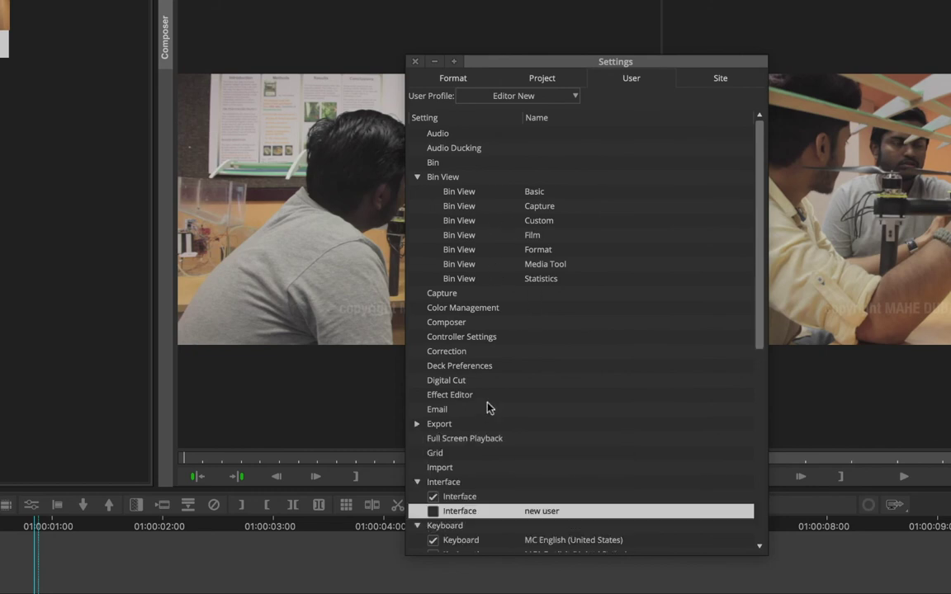
Look through the available format presets in the project's Format settings without changing the preset
click(452, 79)
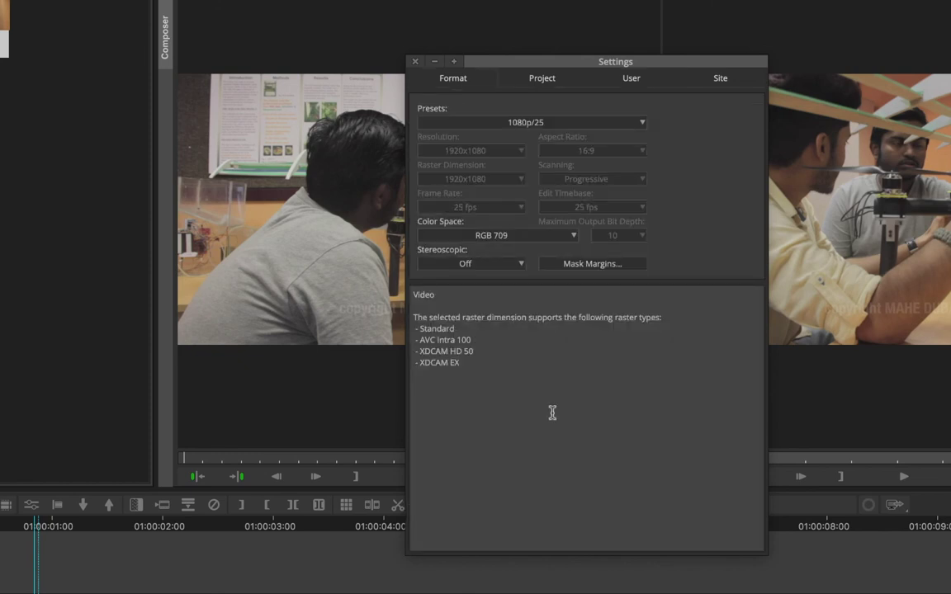
click(575, 124)
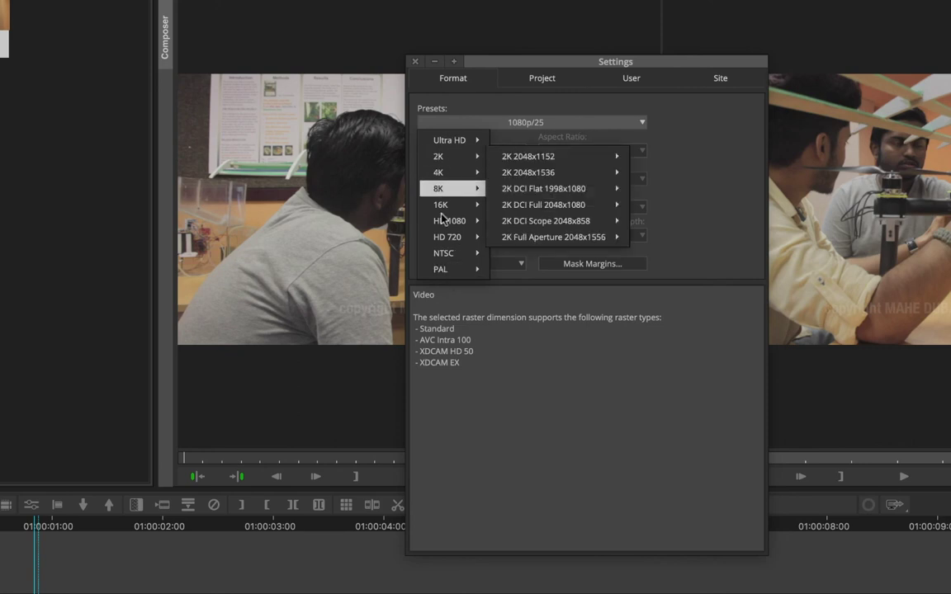
click(706, 205)
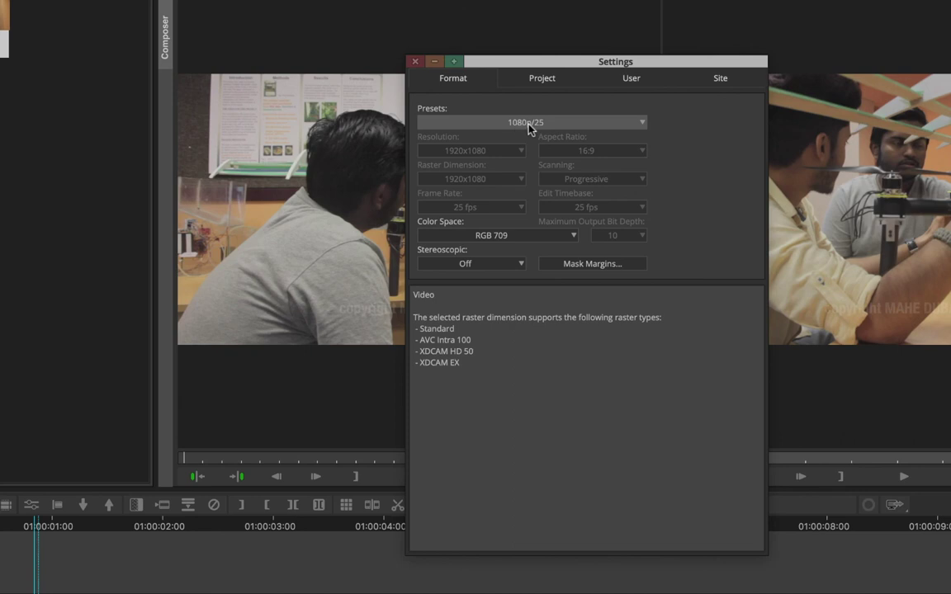
Examine the Project settings list, including Media Creation, and compare it with the User and Site settings
click(631, 77)
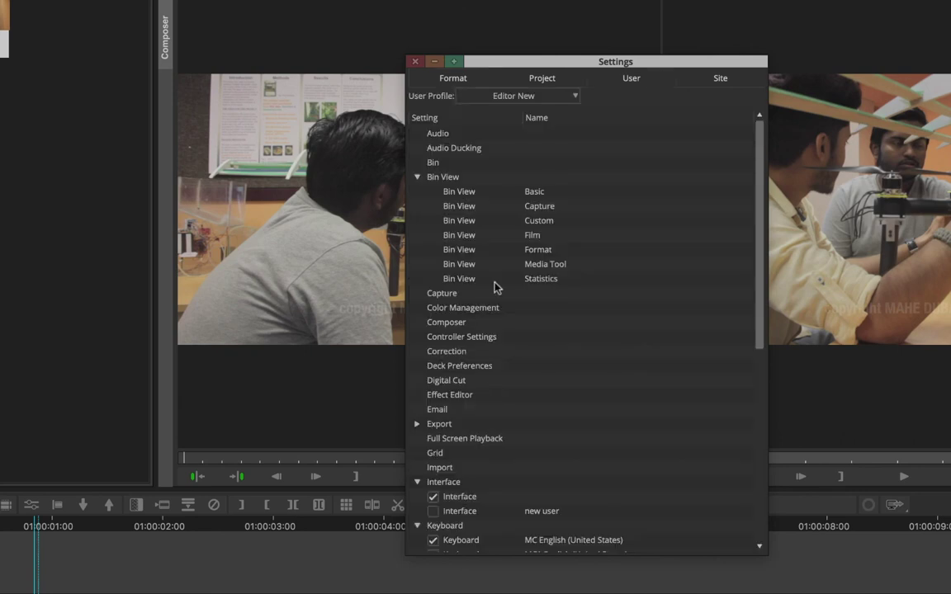
click(458, 80)
click(543, 80)
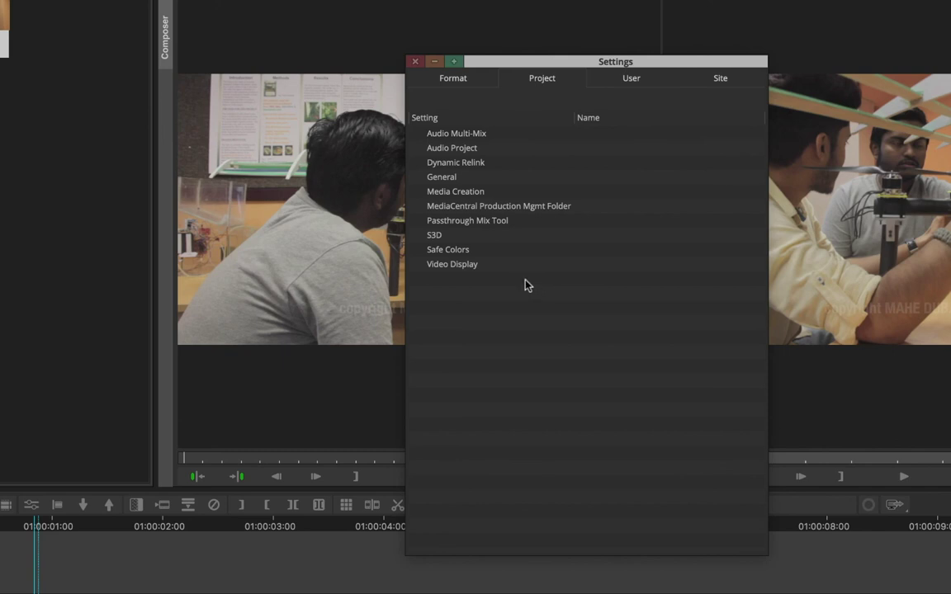
click(483, 192)
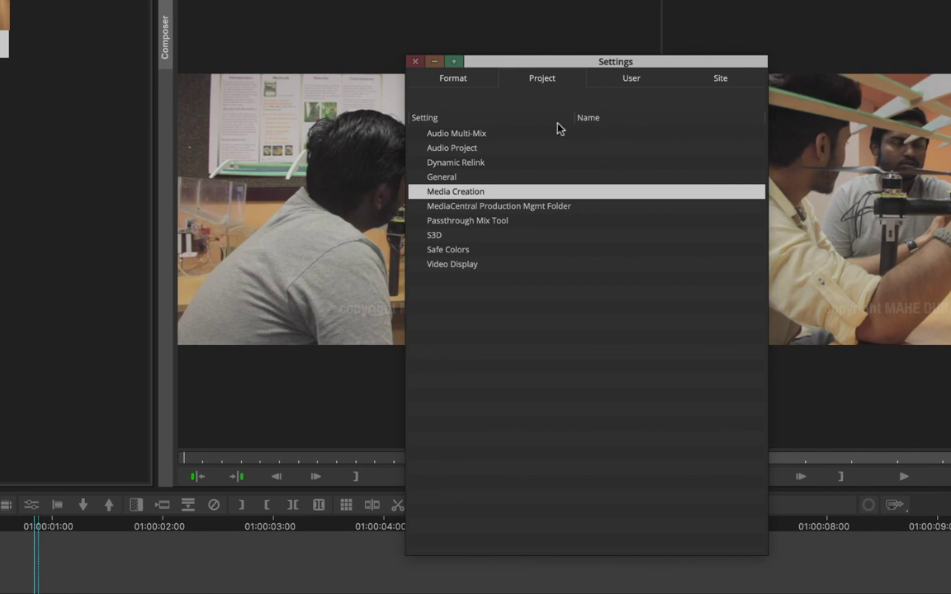
click(618, 80)
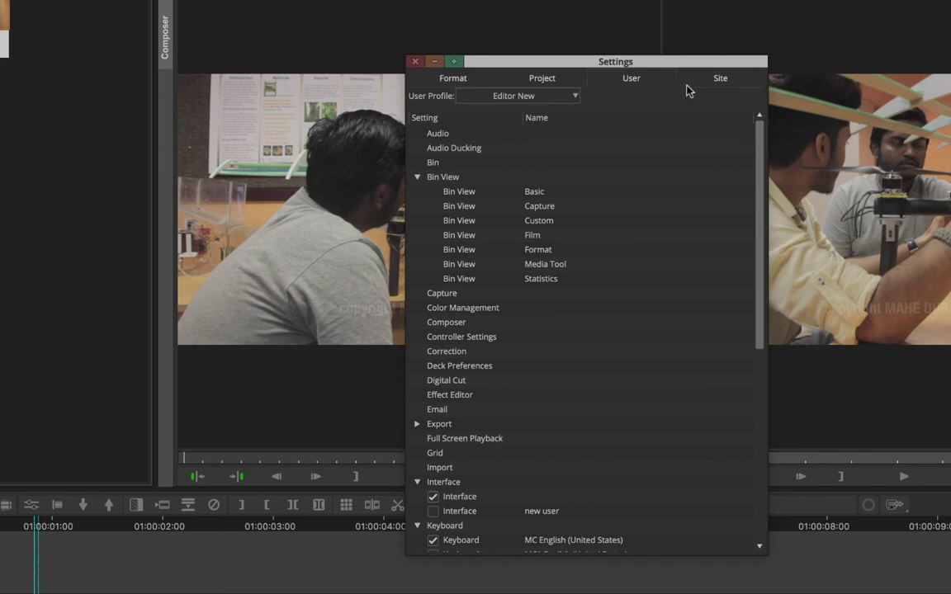
click(719, 83)
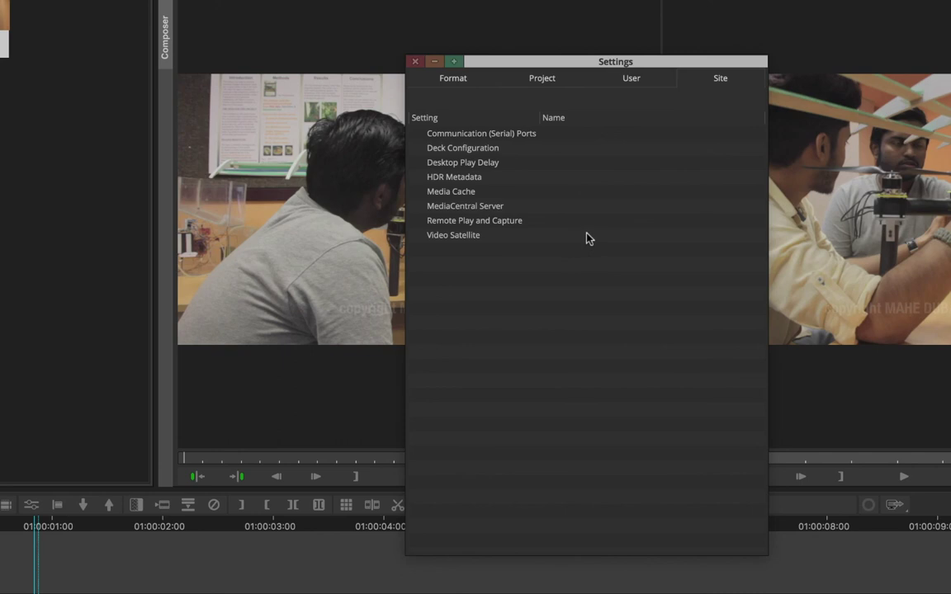
Switch once more through the Project, Format, User and Site settings, ending on the User settings
click(555, 82)
click(477, 86)
click(627, 80)
click(702, 82)
click(627, 82)
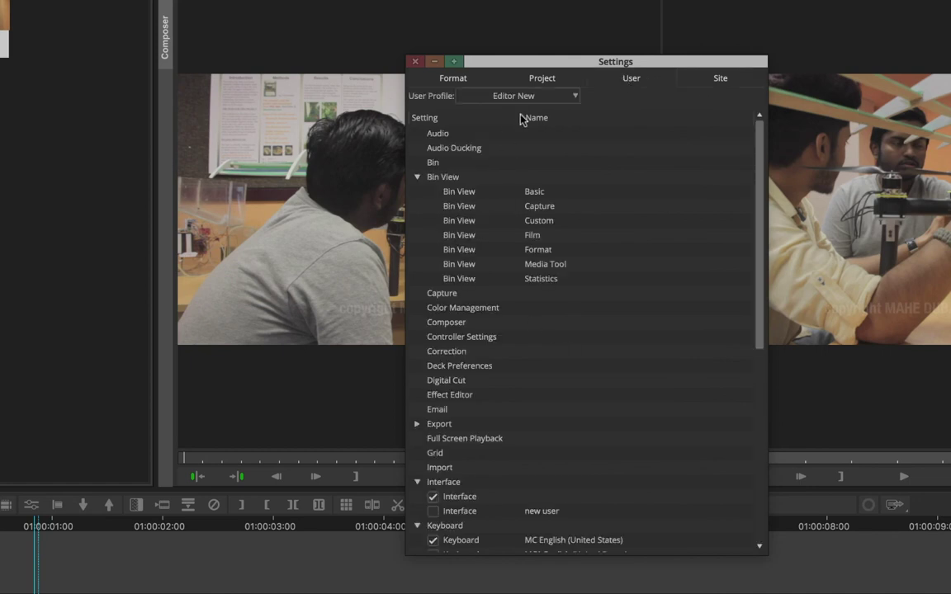
Open the name of the "new user" Interface setting for editing, and close the Settings window
scroll(501, 417, down, 1)
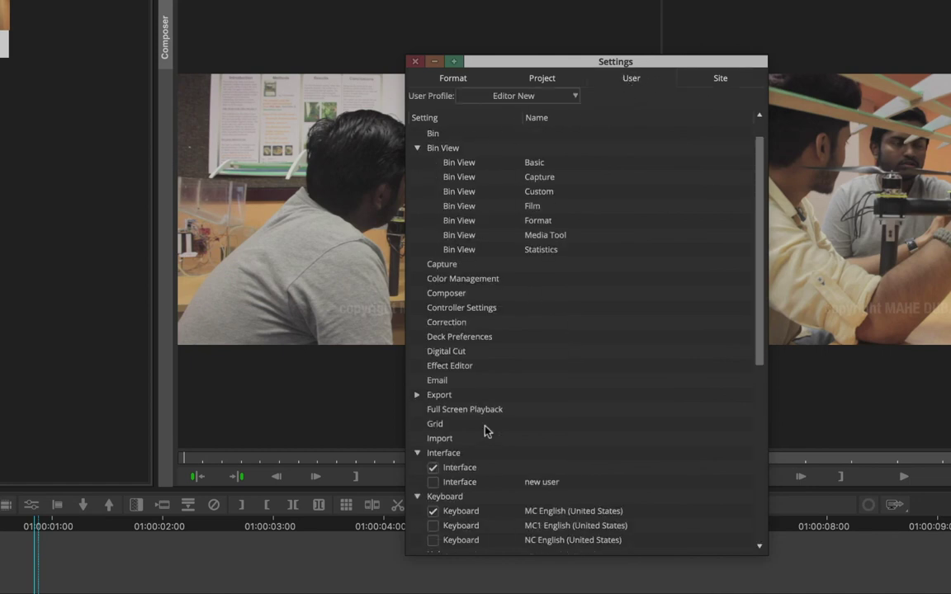
double_click(536, 482)
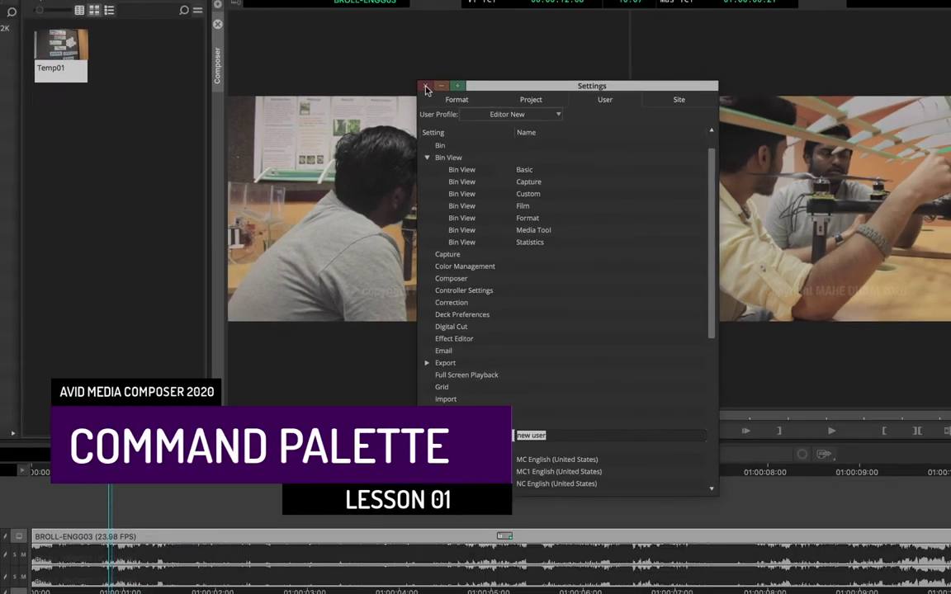
click(426, 88)
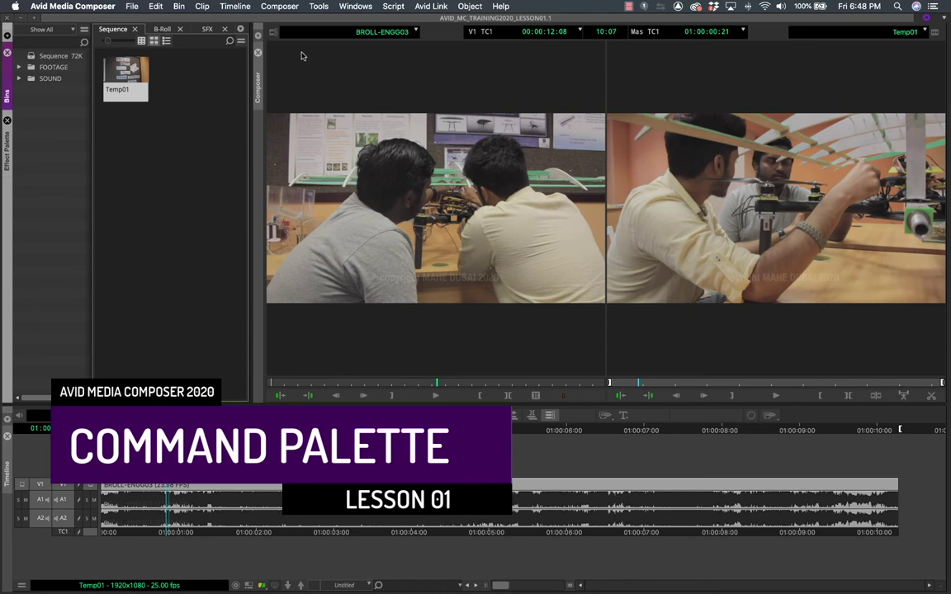
Open the Command Palette and move it over the Composer
click(317, 6)
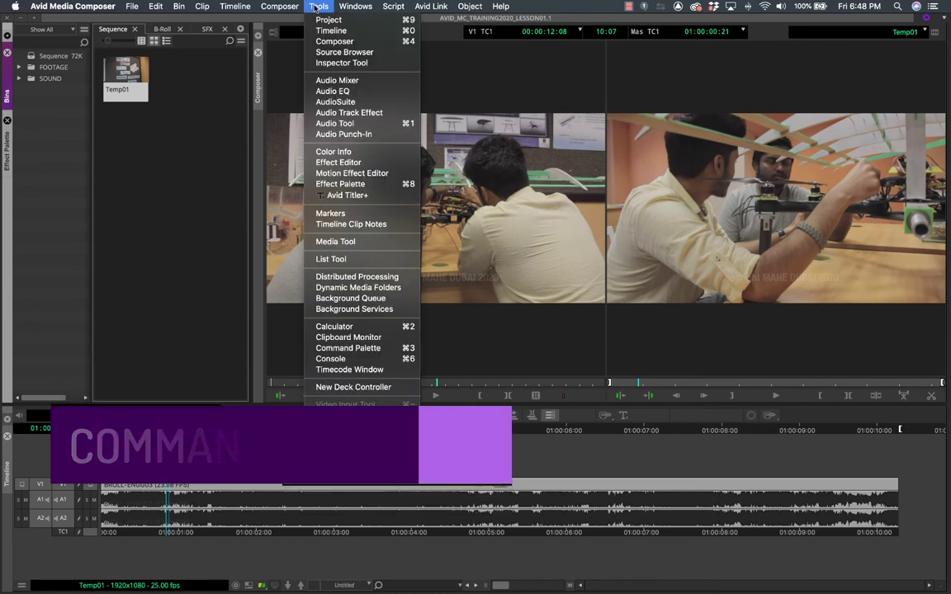
click(382, 353)
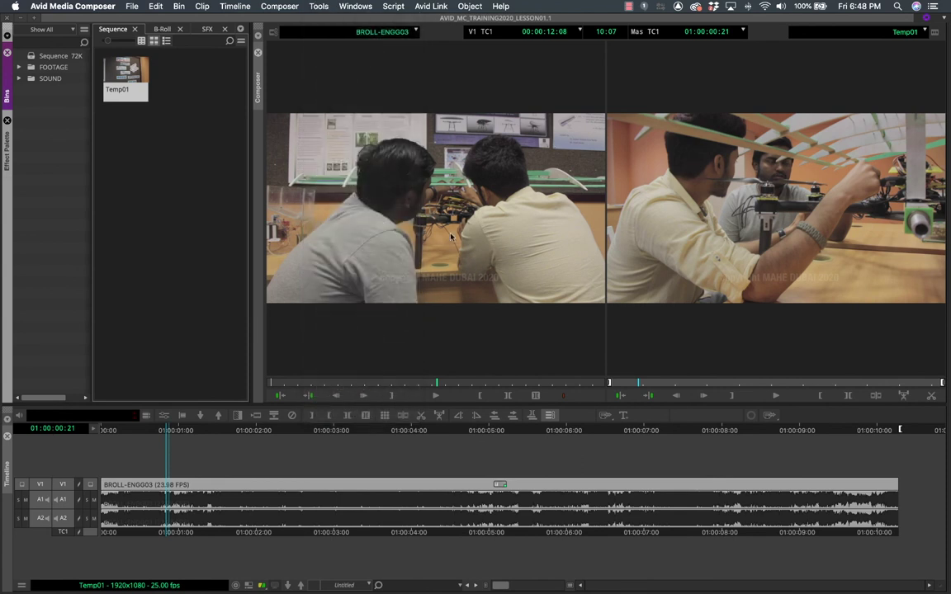
drag(584, 276, 343, 180)
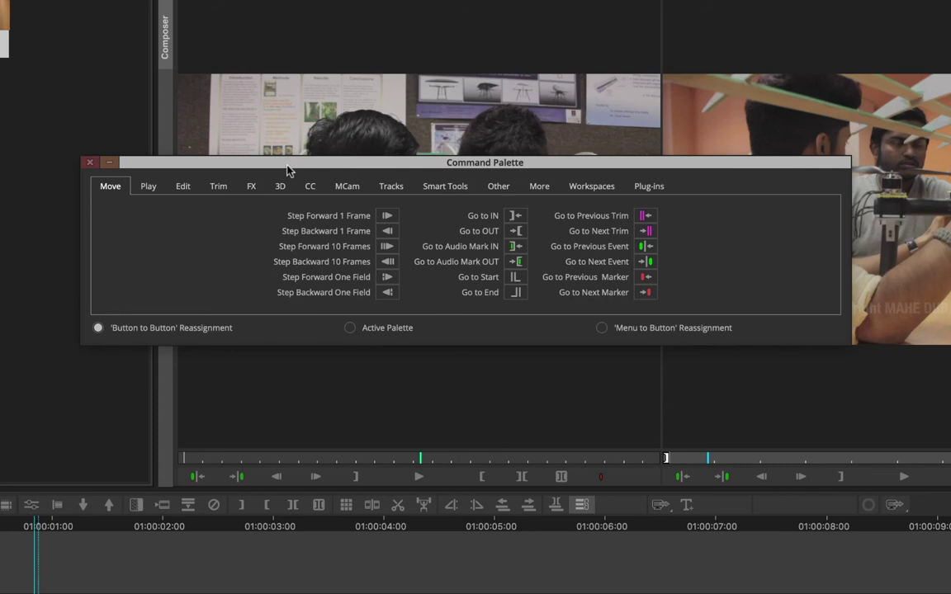
Examine the Command Palette's command categories one after another, from Play through Workspaces
click(148, 186)
click(182, 186)
click(212, 187)
click(250, 185)
click(280, 186)
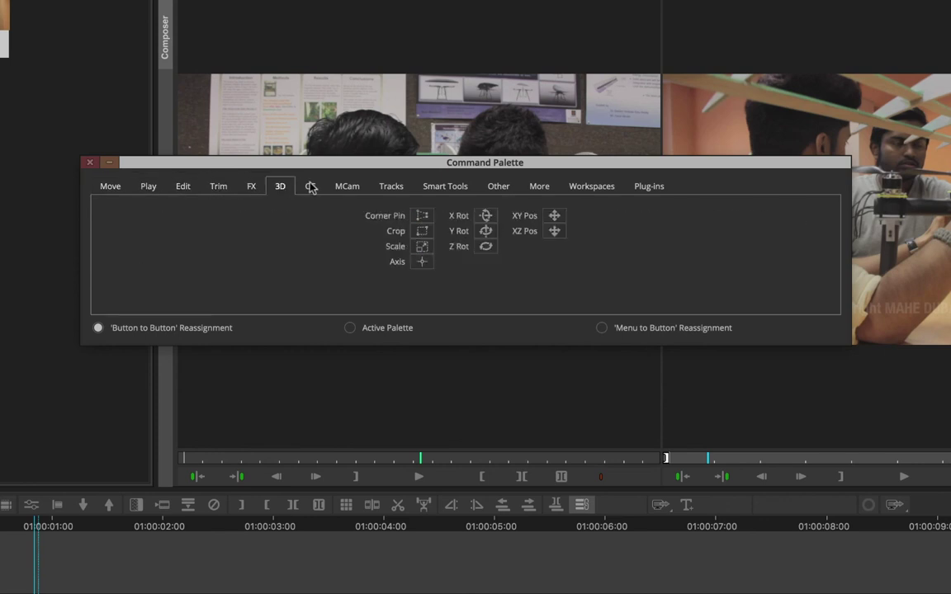
click(311, 186)
click(346, 186)
click(389, 185)
click(444, 186)
click(495, 188)
click(539, 188)
click(590, 189)
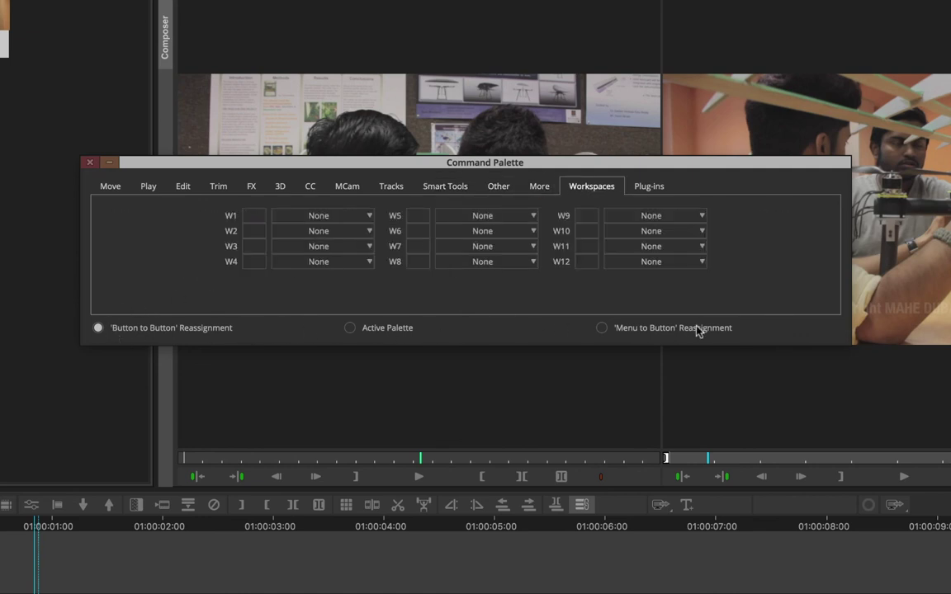
Set the Command Palette to Active Palette mode, lower it on the screen and show its Play commands
click(351, 328)
drag(492, 168, 475, 298)
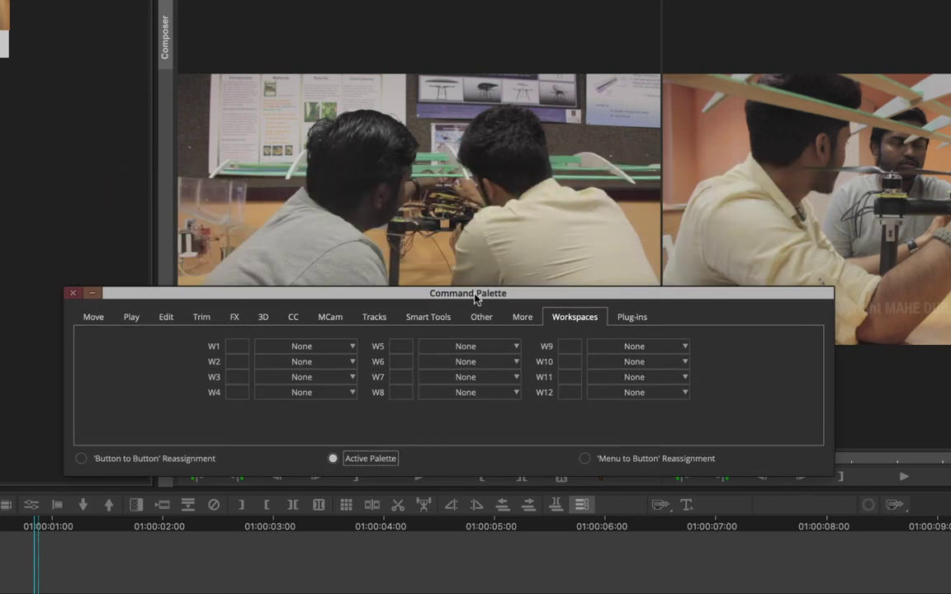
click(93, 319)
click(130, 319)
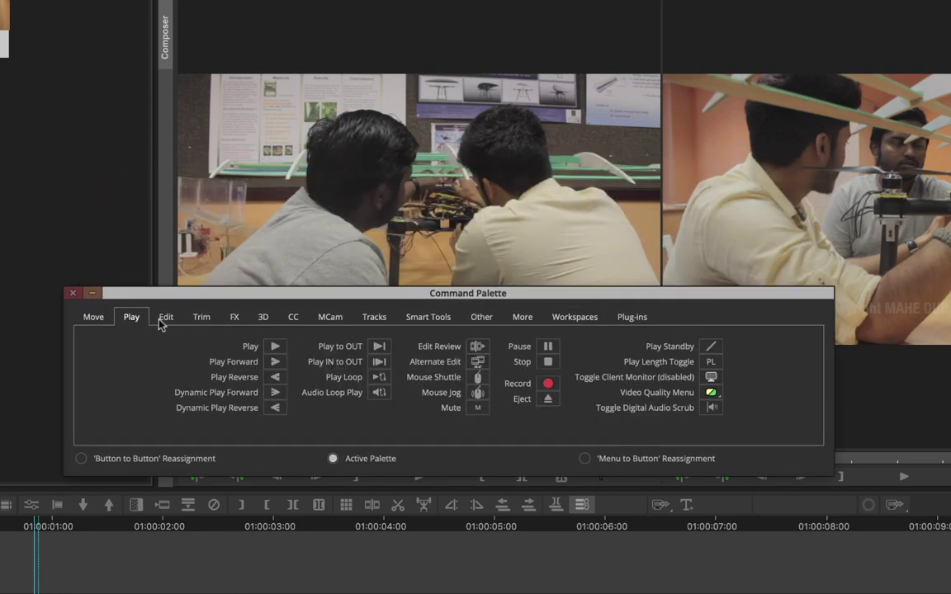
Play the source clip with the Command Palette's Play command, placing the palette over the Timeline, clear of the viewers
drag(305, 293, 308, 339)
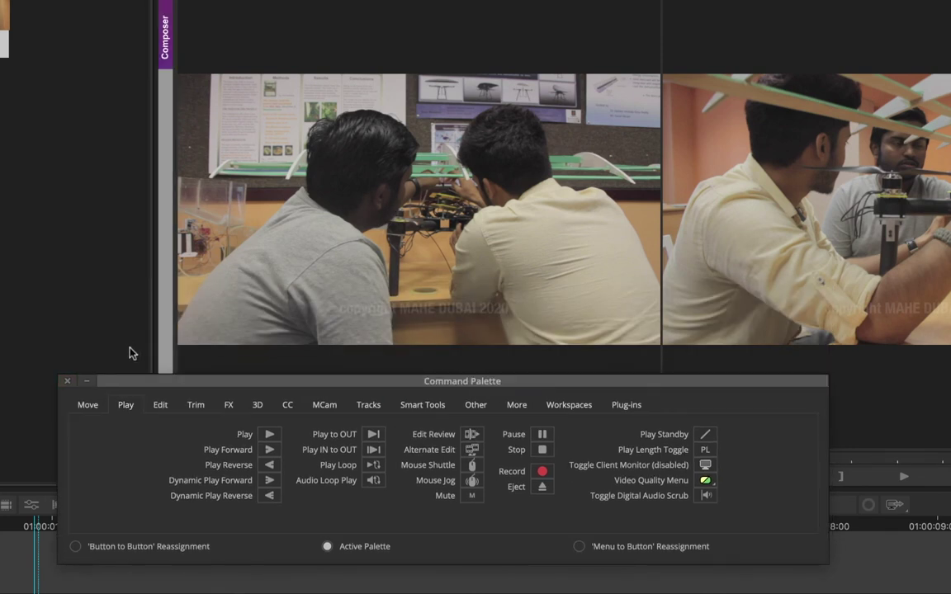
click(201, 379)
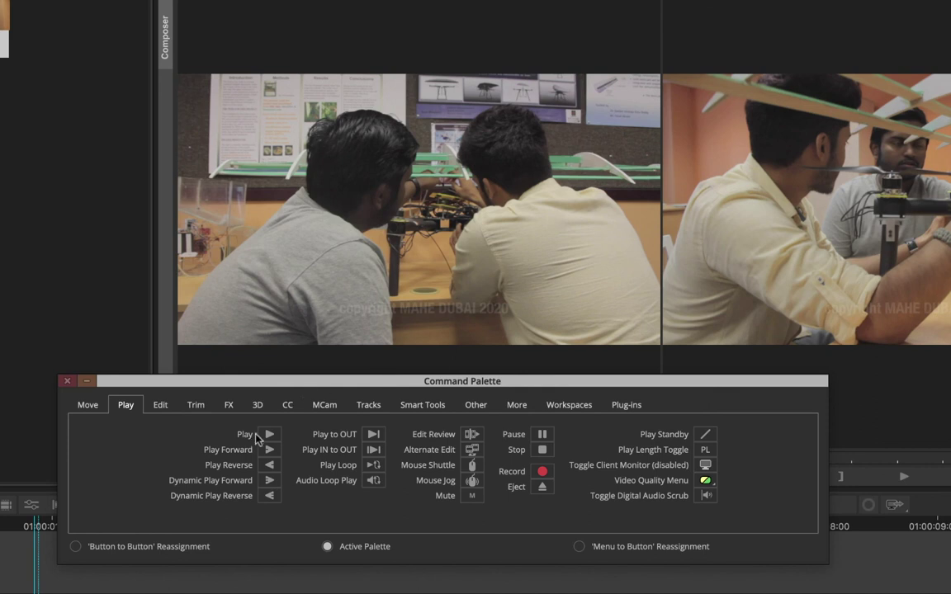
click(269, 438)
drag(395, 382, 395, 512)
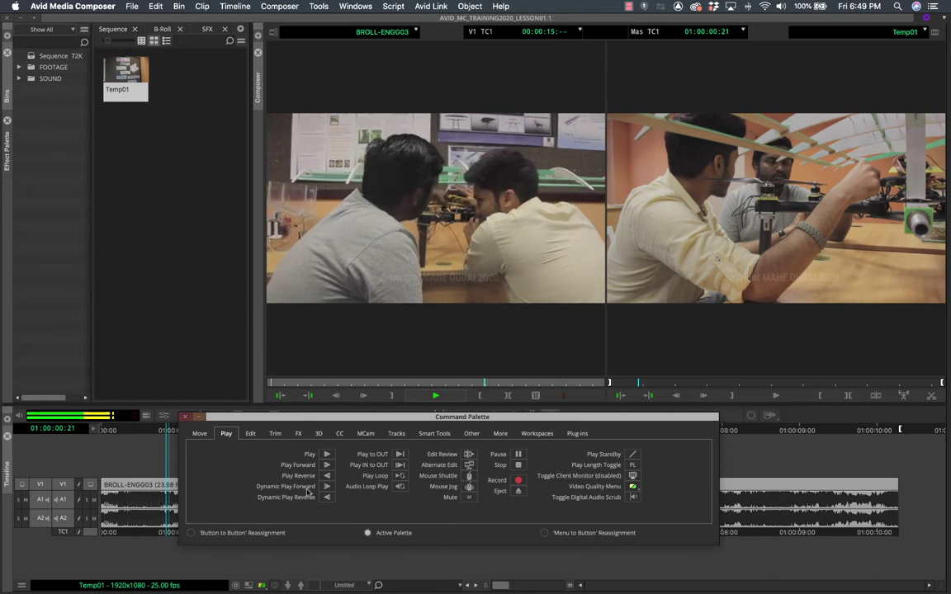
Resume and stop the source clip's playback, and play it backwards to its start with the Command Palette's Play Reverse command
key(space)
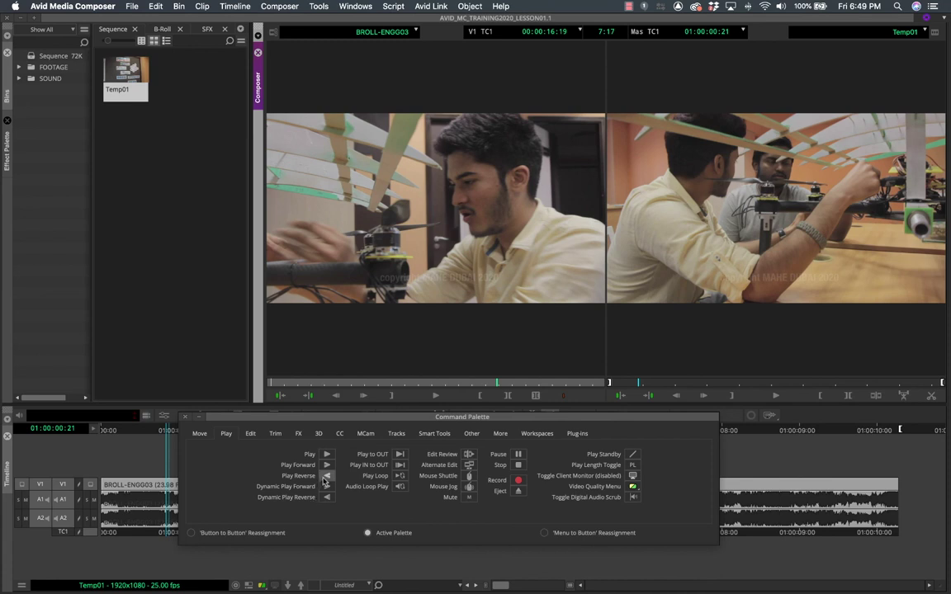
key(space)
click(326, 476)
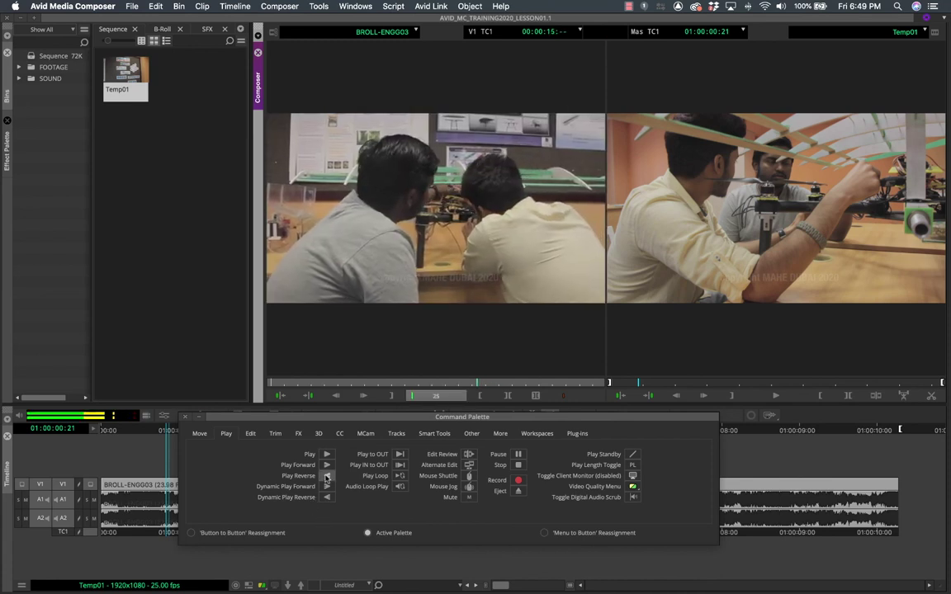
click(326, 477)
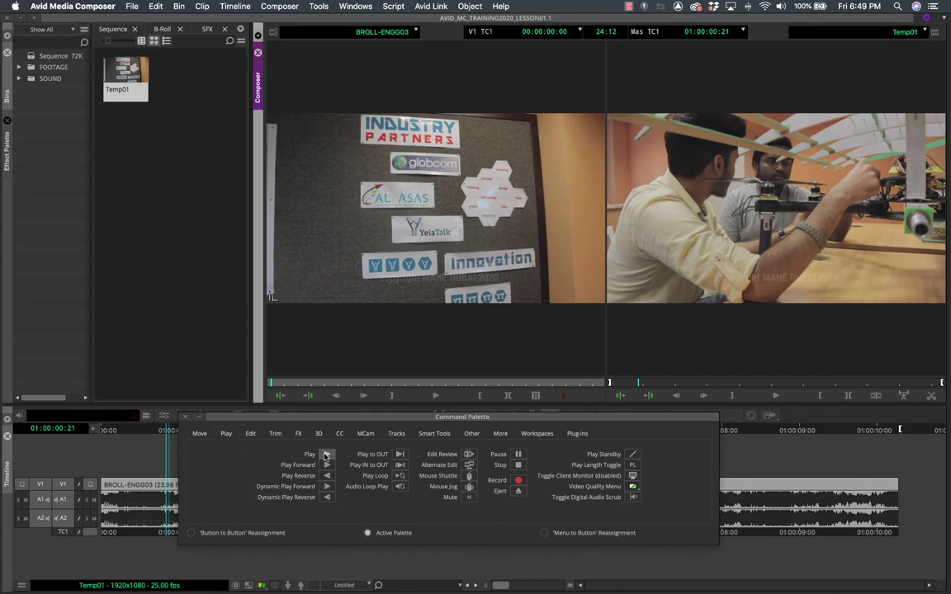
Show the Command Palette's Edit commands, set it to 'Button to Button' Reassignment mode and place it over the Composer, clear of the Timeline
drag(355, 417, 331, 378)
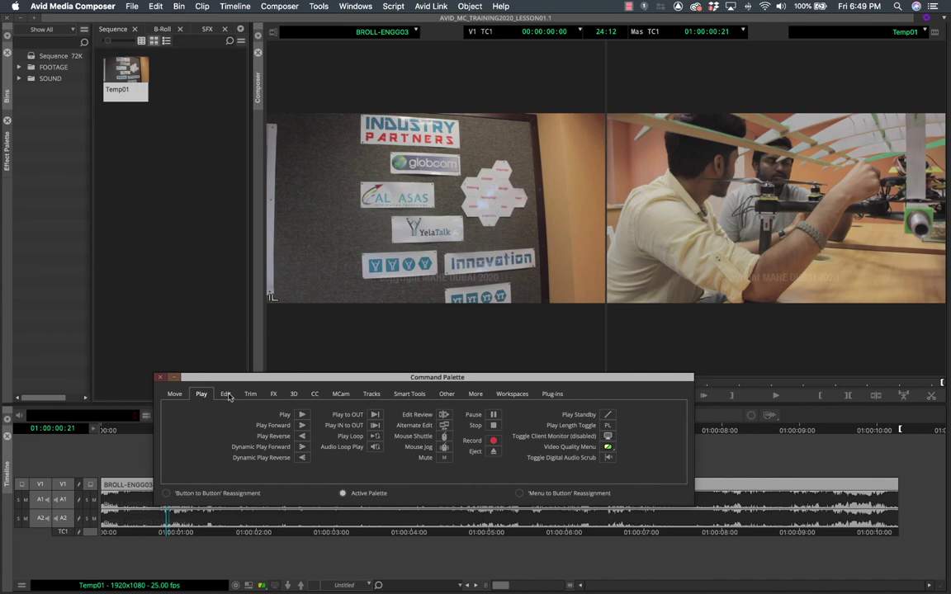
click(225, 394)
click(201, 394)
click(177, 394)
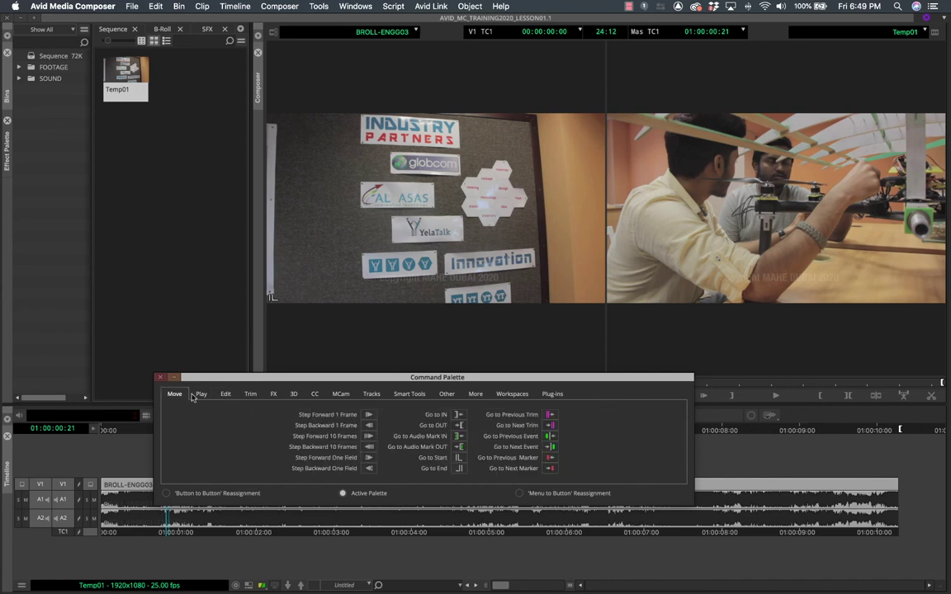
click(226, 395)
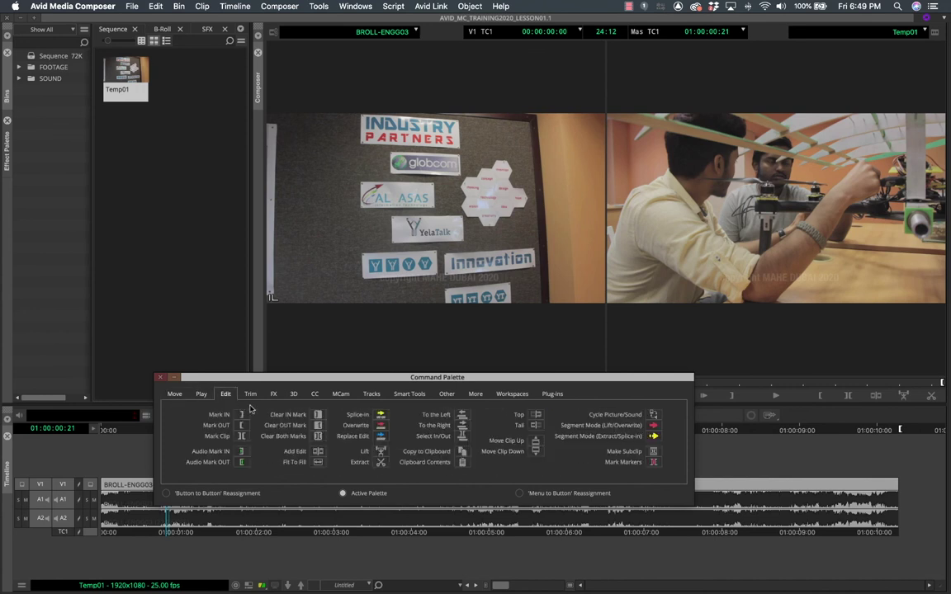
click(167, 493)
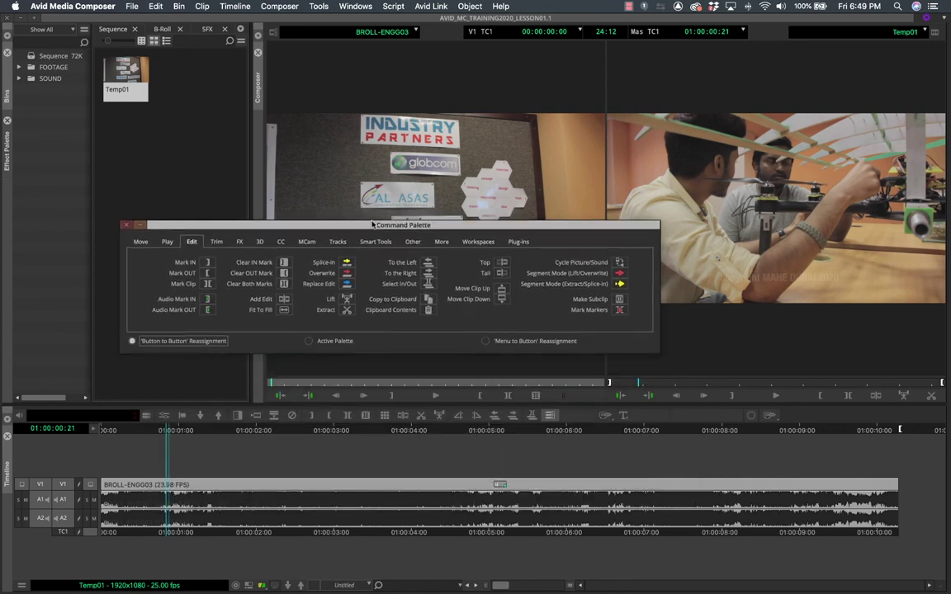
drag(380, 225, 374, 216)
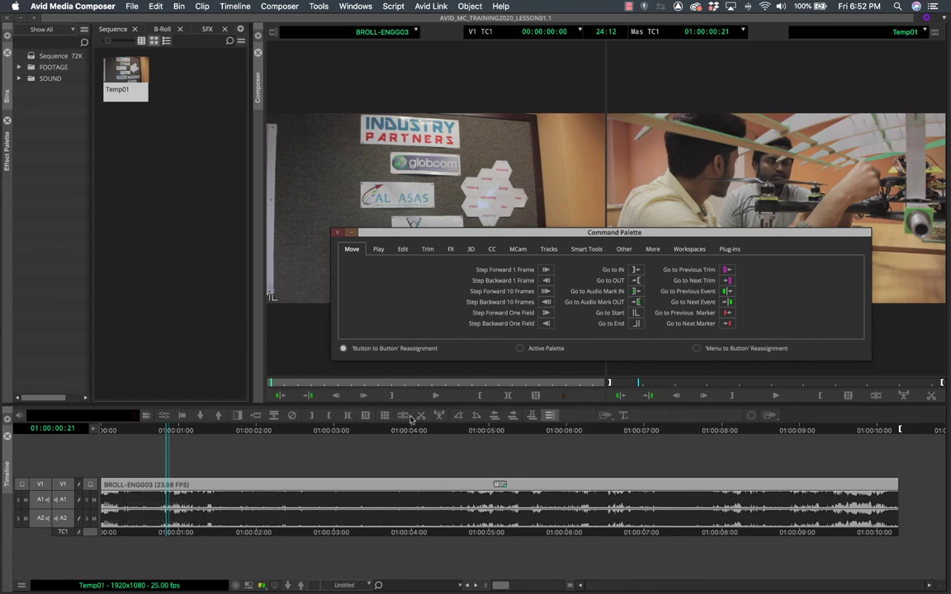
Assign the FX command Add Keyframe to a spare Timeline toolbar button, and clear that button with the Blank command
click(378, 249)
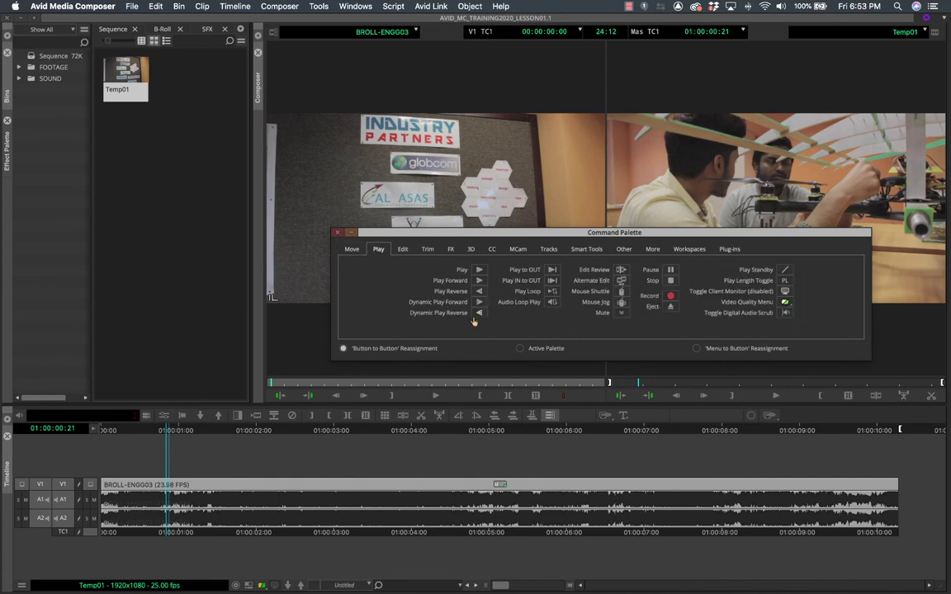
click(427, 250)
click(450, 249)
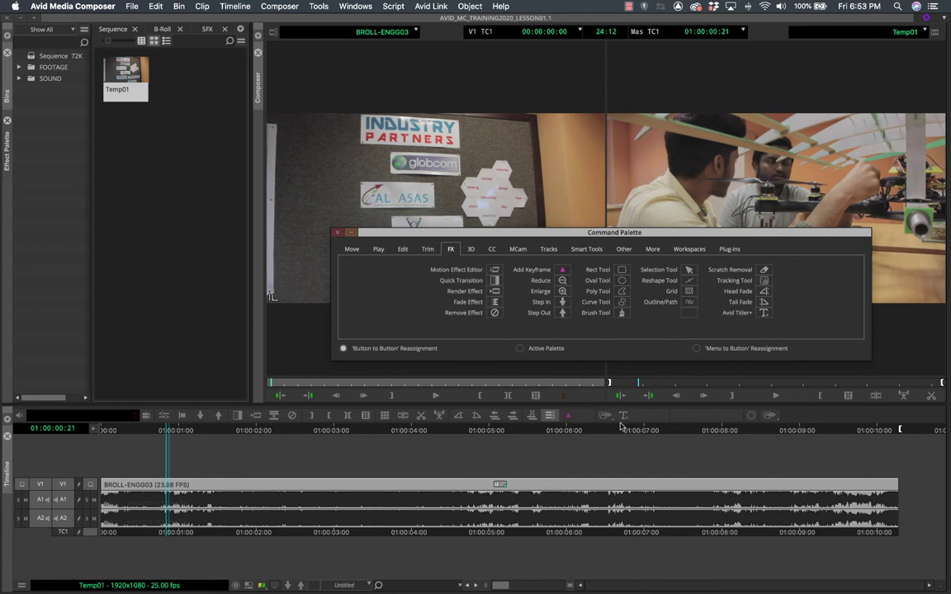
drag(575, 419, 568, 419)
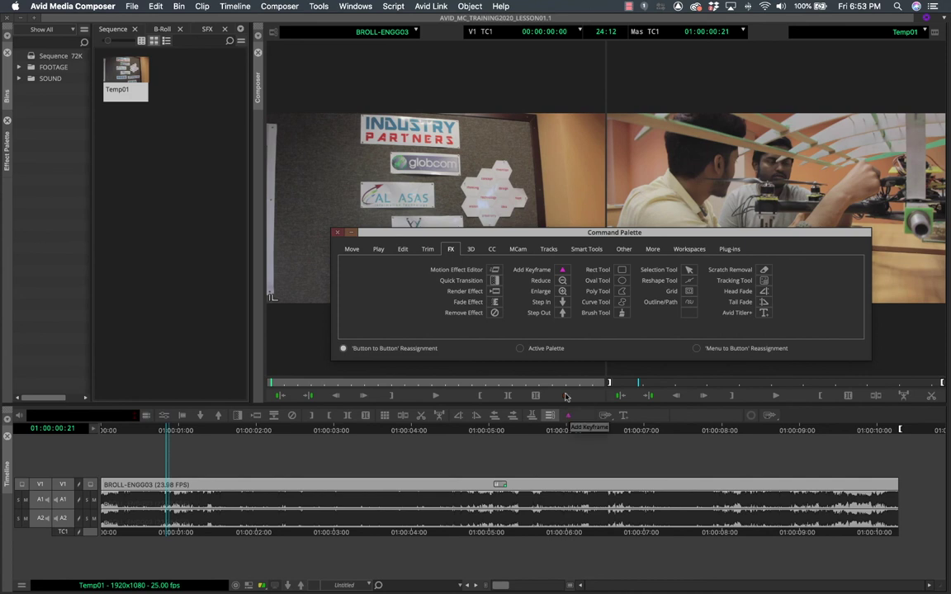
click(623, 249)
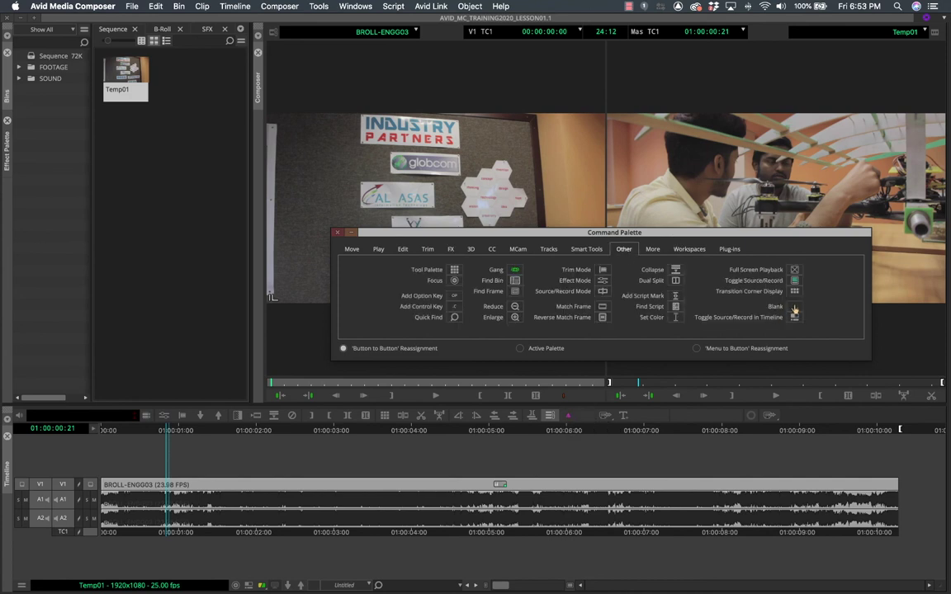
drag(794, 309, 569, 416)
Assign the Tool Palette command to a spare Timeline toolbar button, and enlarge the detached Tool Palette into a large grid of empty buttons
drag(641, 236, 561, 245)
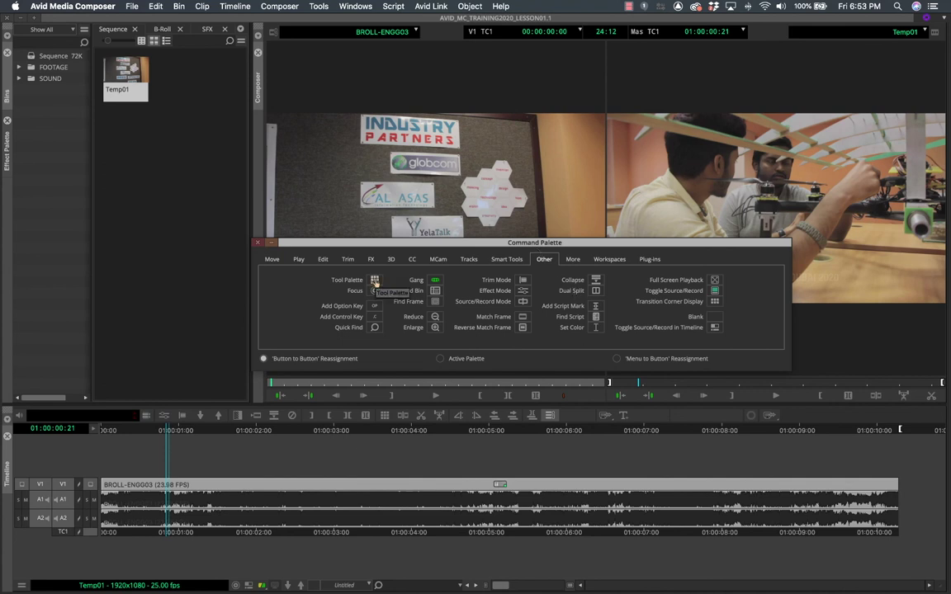
drag(374, 281, 657, 417)
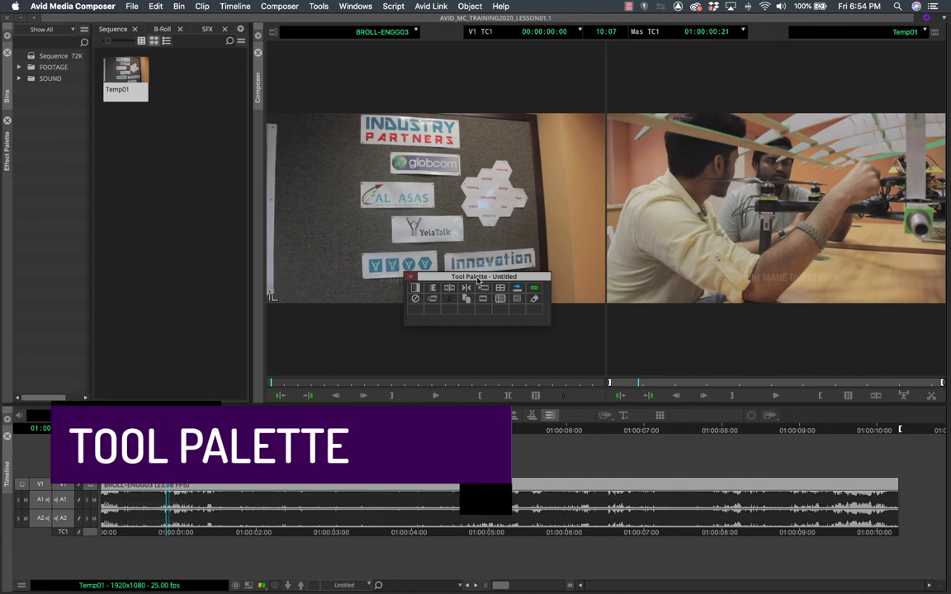
drag(487, 276, 508, 258)
drag(564, 303, 816, 442)
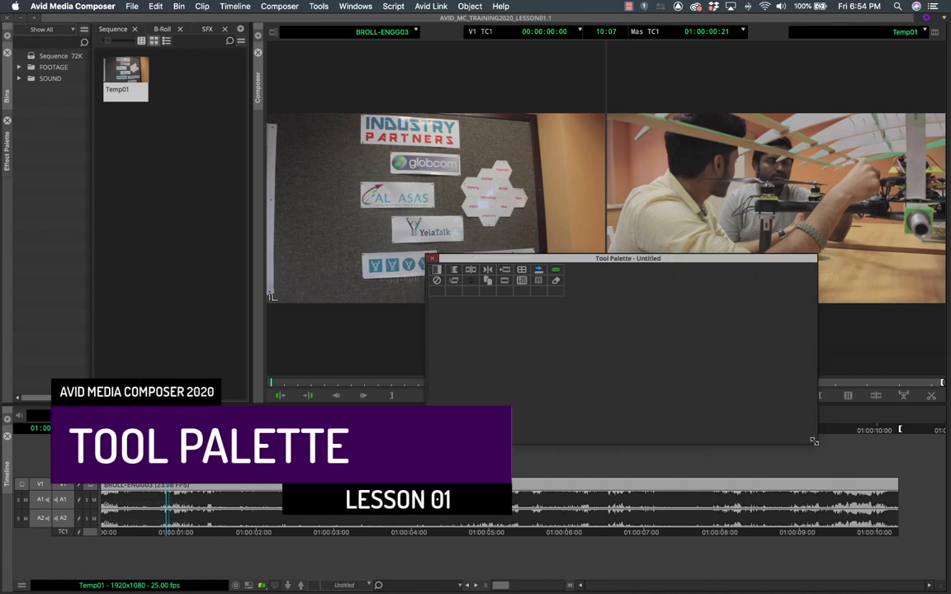
drag(496, 259, 362, 337)
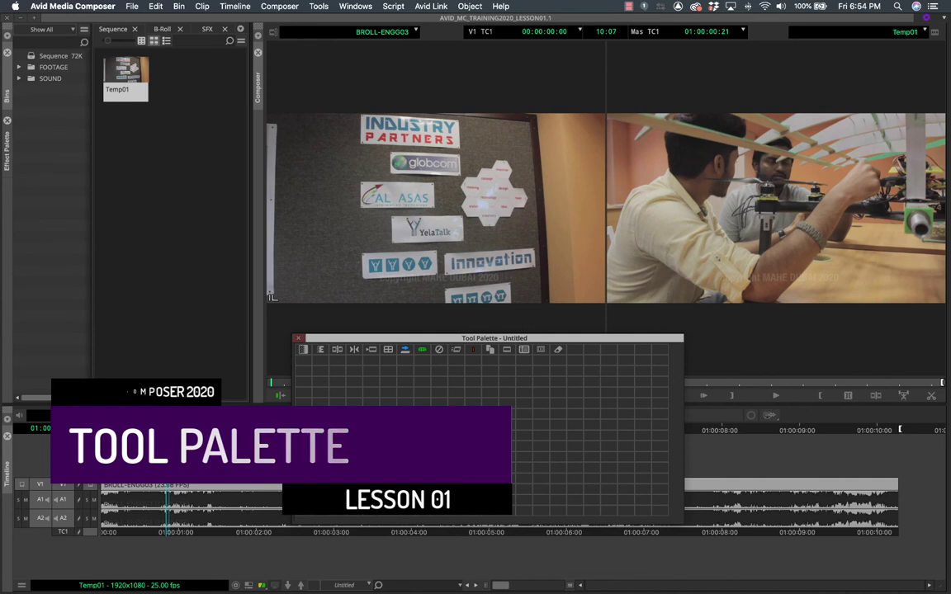
Reopen the Command Palette, shrink the Tool Palette to two rows of buttons and place it below the Command Palette
click(312, 6)
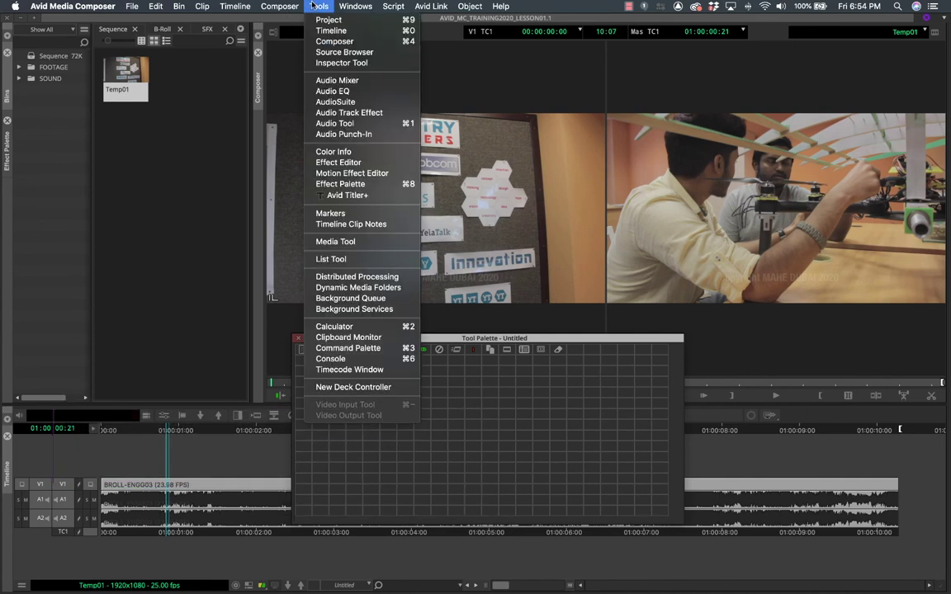
click(338, 348)
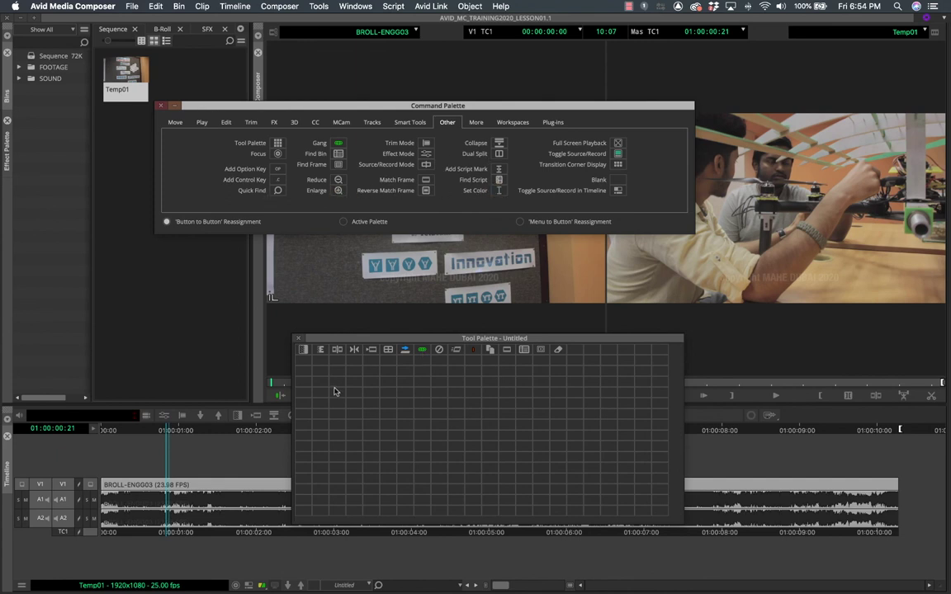
drag(502, 523, 684, 344)
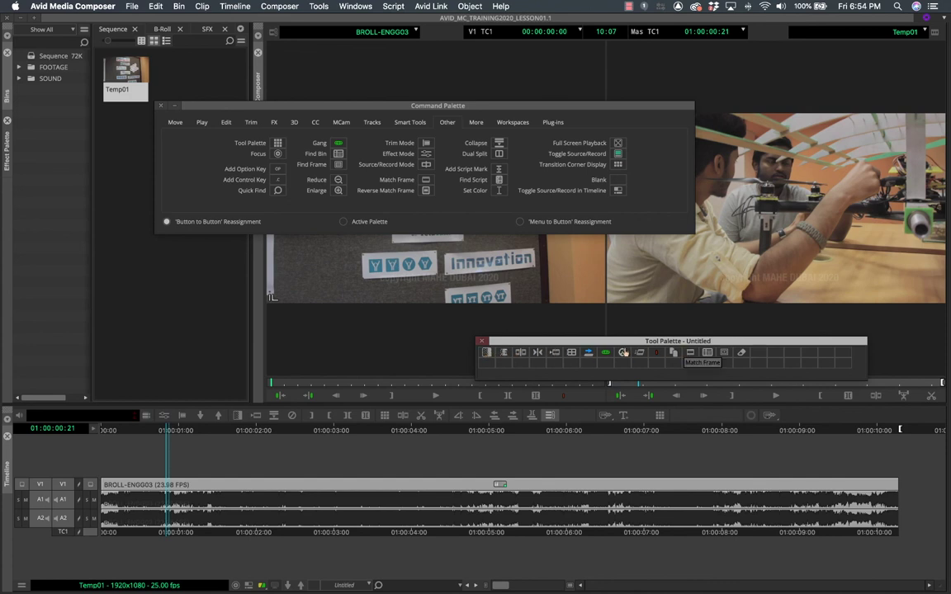
drag(616, 341, 483, 330)
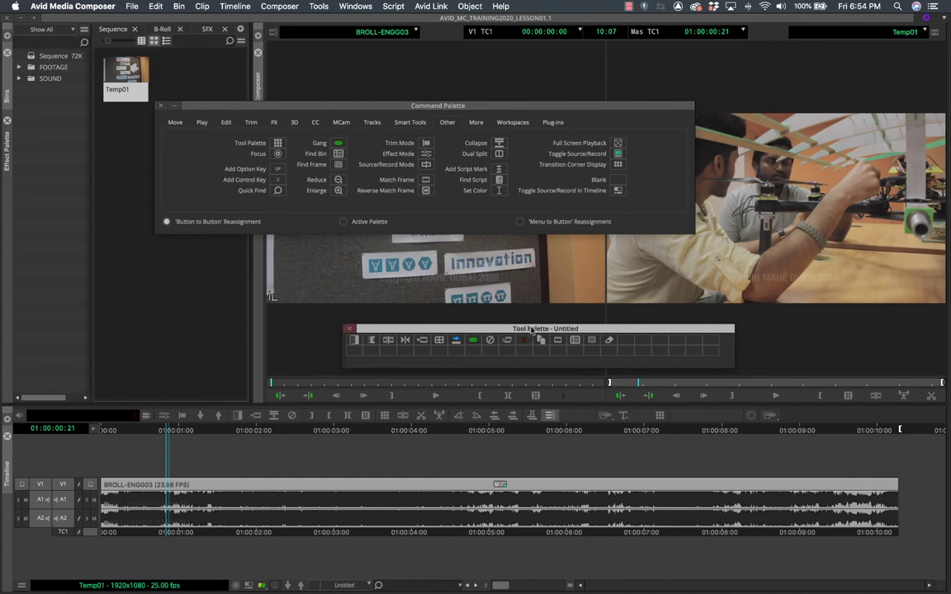
Duplicate the Tool Palette setting in the user settings
click(131, 7)
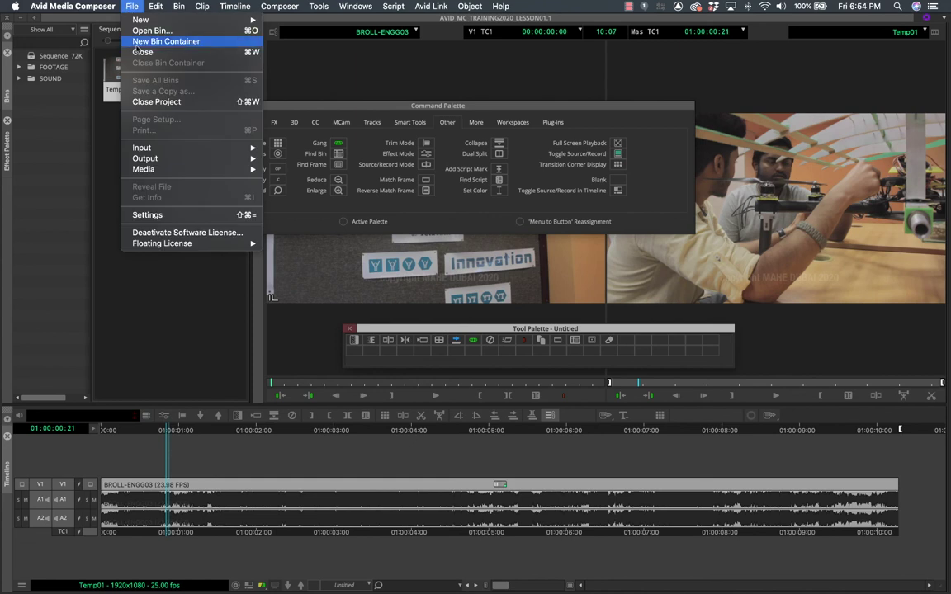
click(142, 214)
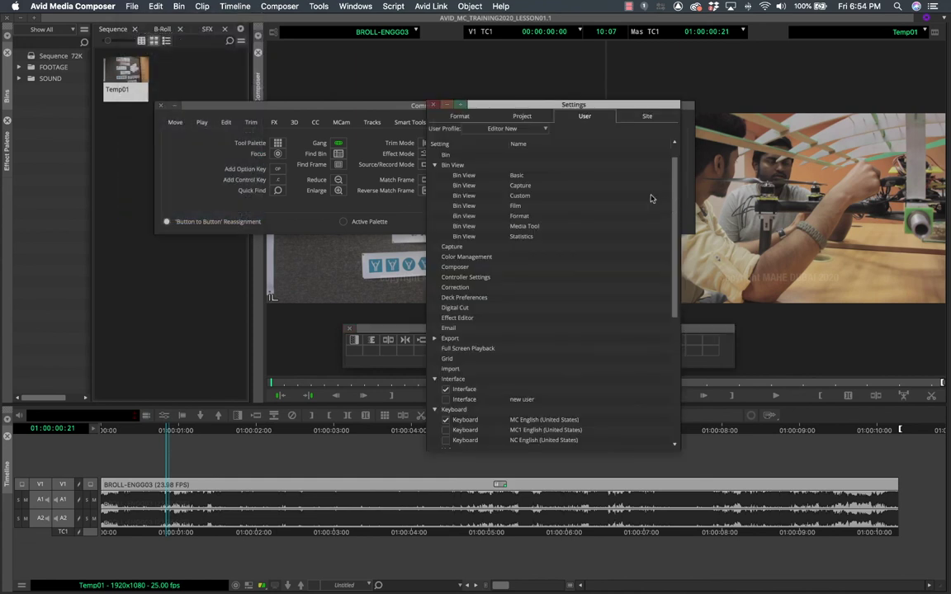
scroll(458, 365, down, 5)
scroll(458, 365, down, 3)
click(526, 370)
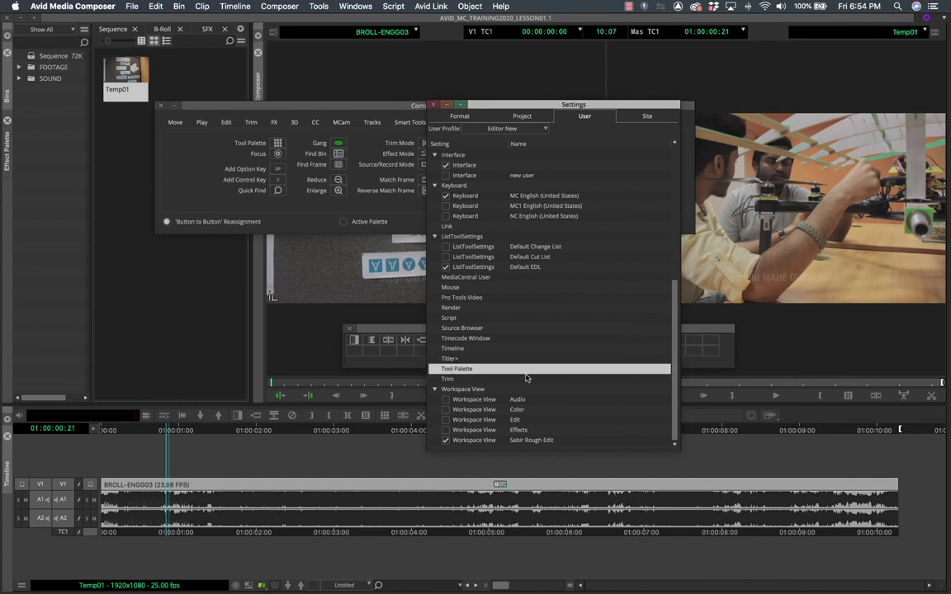
right_click(467, 372)
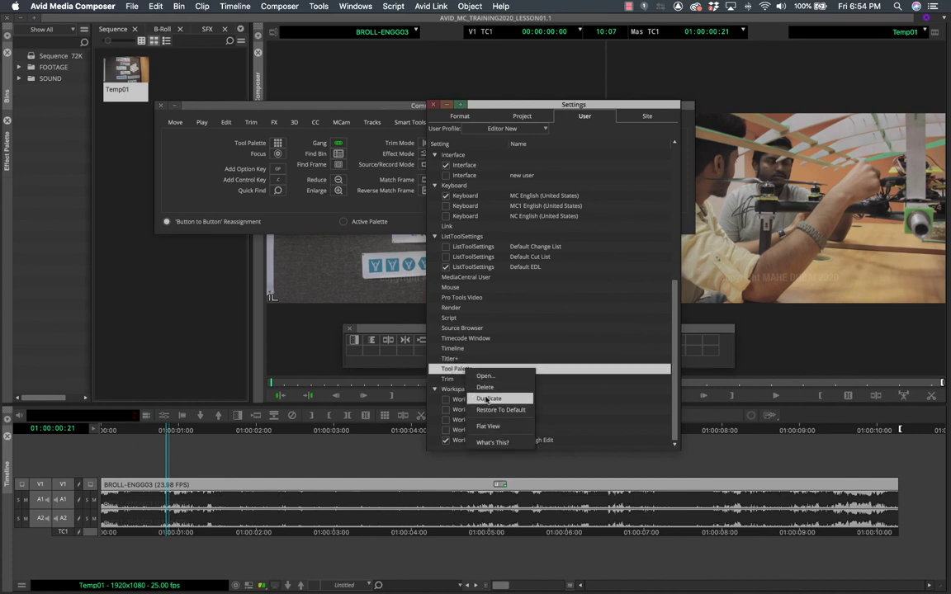
click(487, 399)
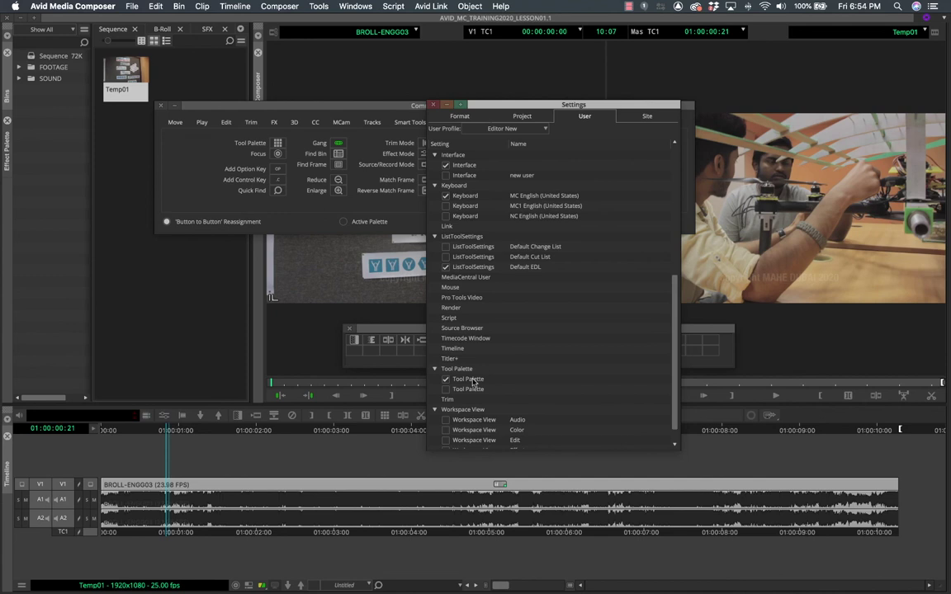
Open the active Tool Palette setting, enlarge its palette into a wide grid of empty buttons and move it over the Timeline
double_click(472, 379)
drag(450, 299, 432, 224)
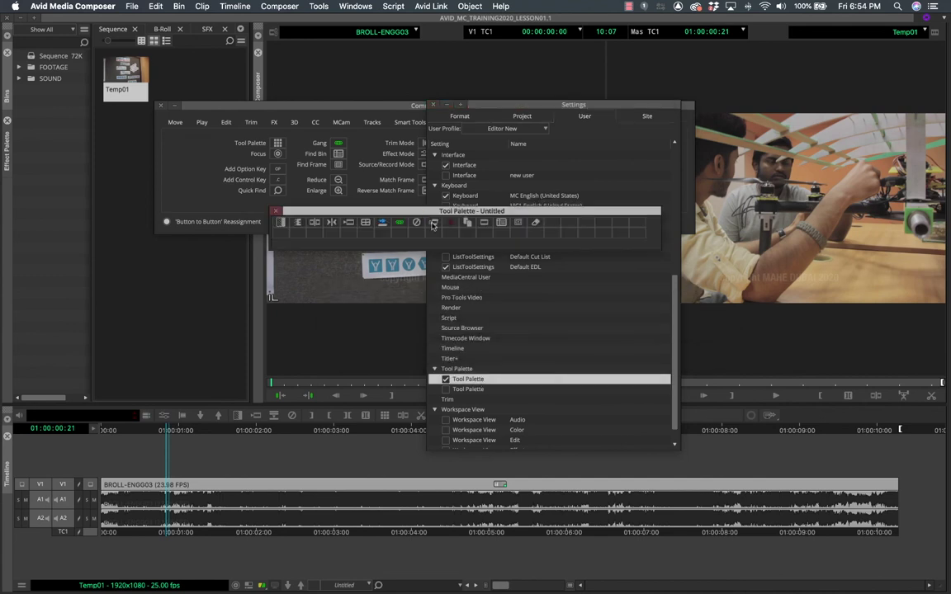
drag(658, 246, 780, 411)
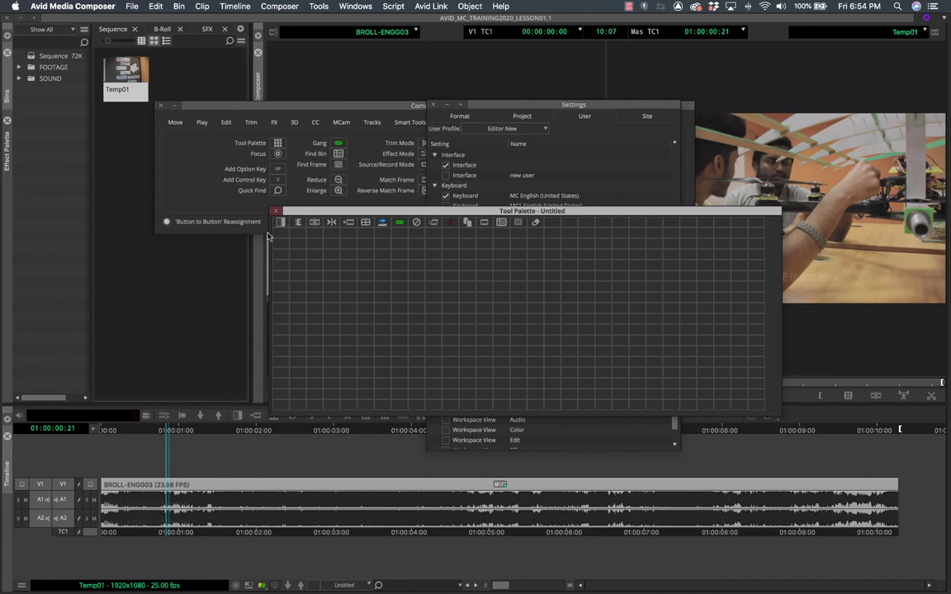
drag(440, 214, 566, 391)
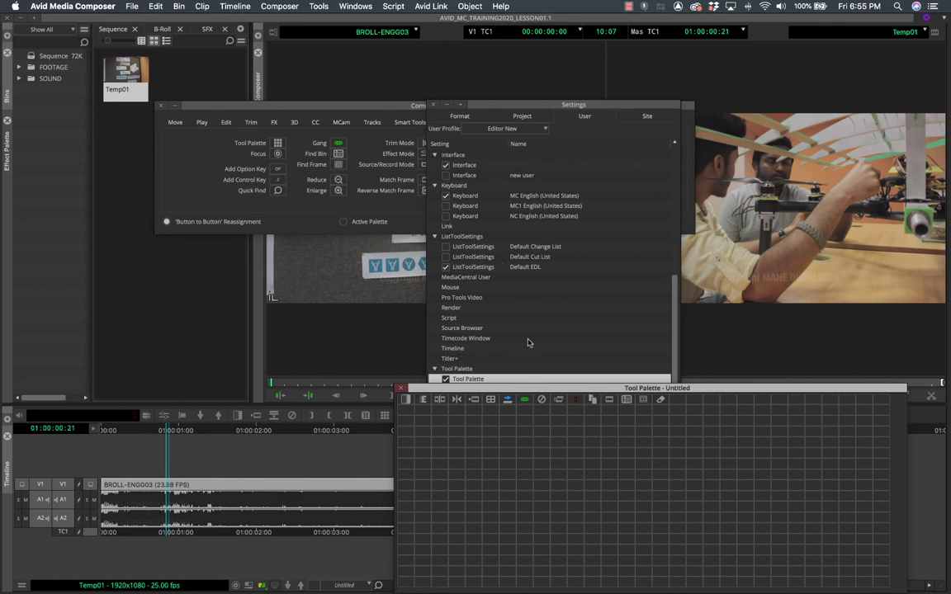
Move the Settings window aside to uncover the Command Palette, and reposition the enlarged Tool Palette over the Composer
drag(496, 310, 489, 279)
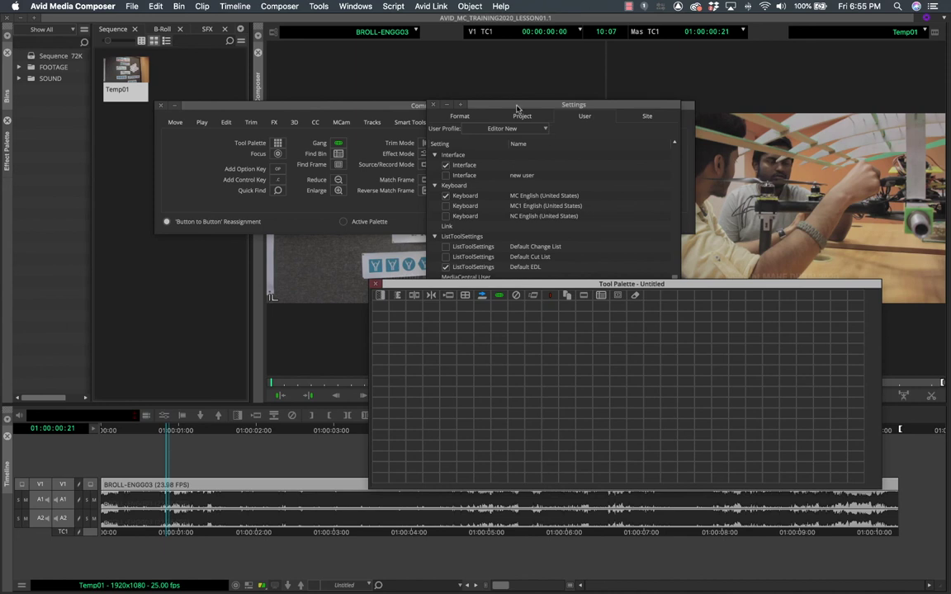
drag(519, 109, 799, 196)
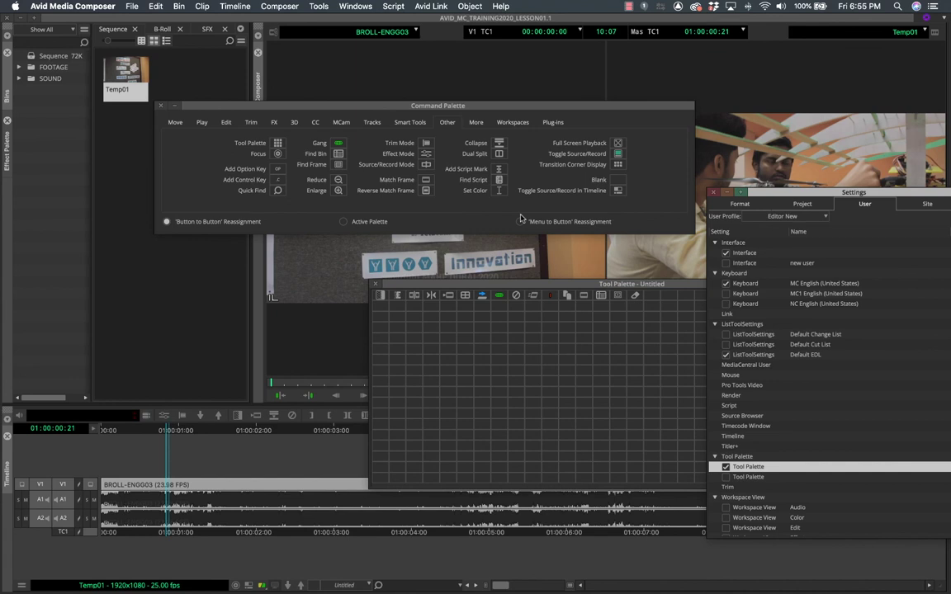
drag(519, 283, 291, 158)
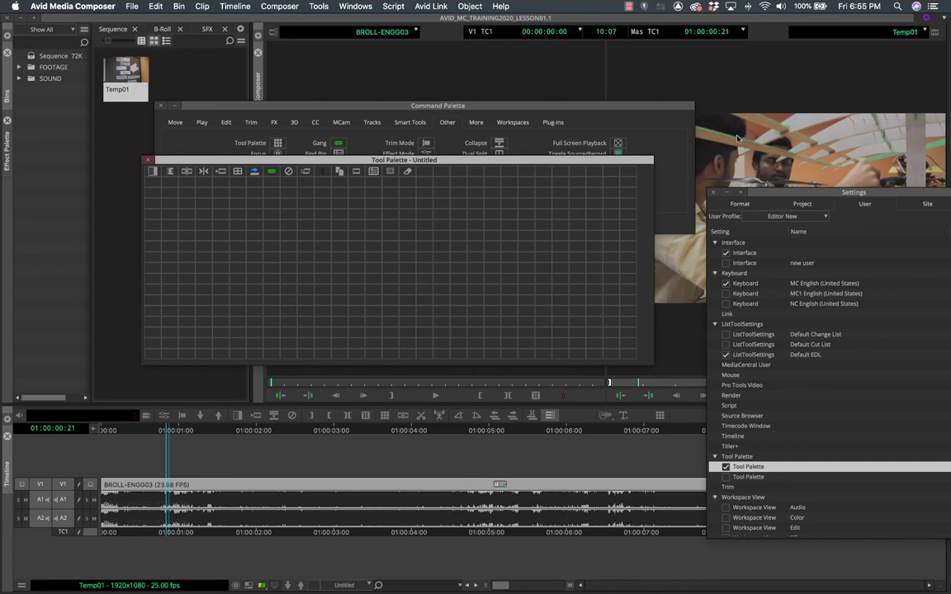
drag(378, 160, 471, 193)
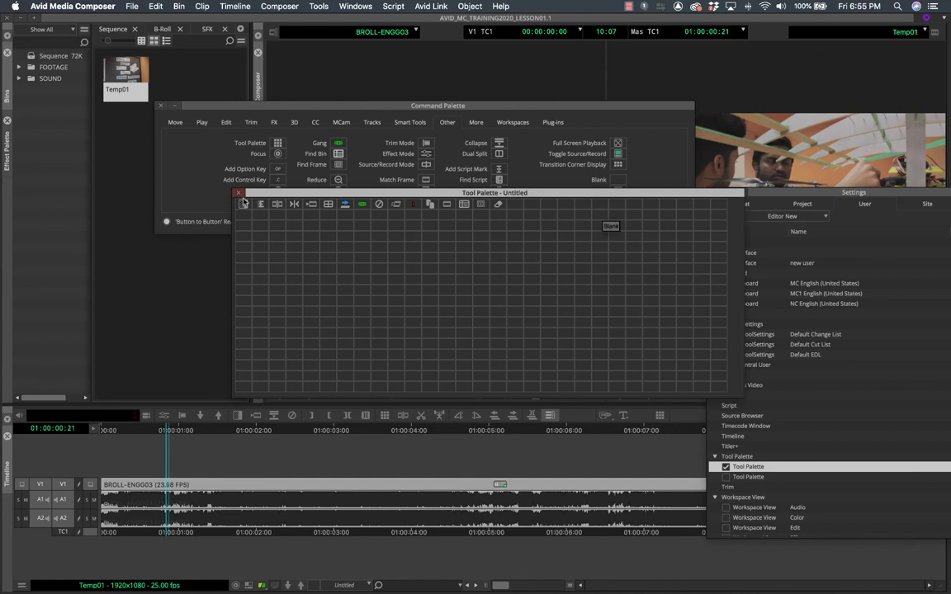
drag(446, 195, 434, 129)
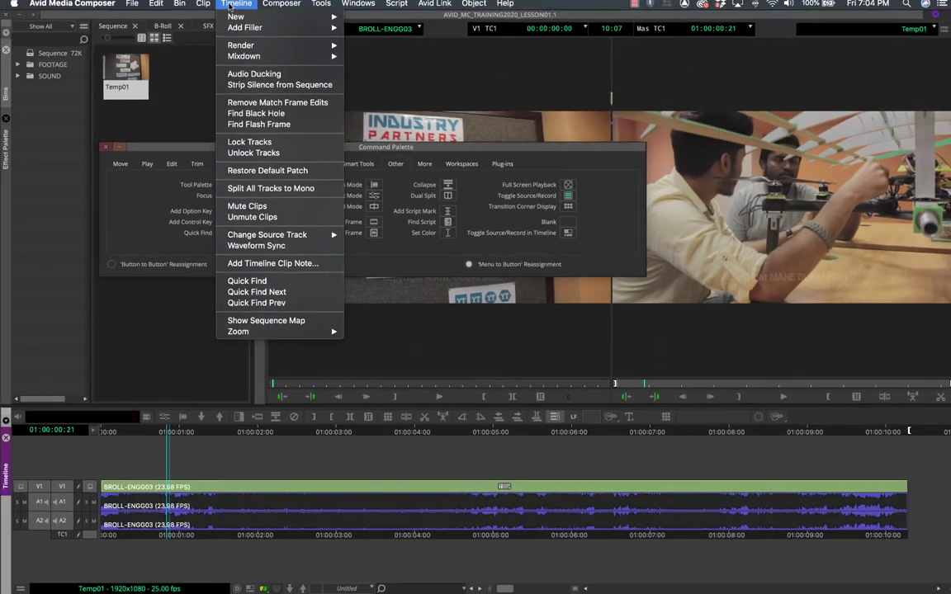
Assign the Lock Tracks menu command to a spare Timeline toolbar button, using 'Menu to Button' Reassignment
click(255, 145)
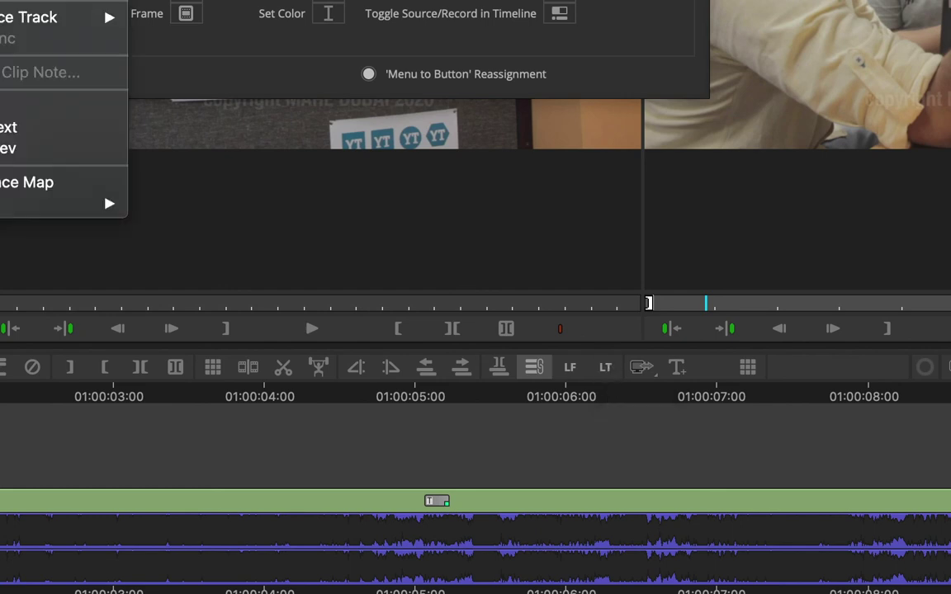
key(Escape)
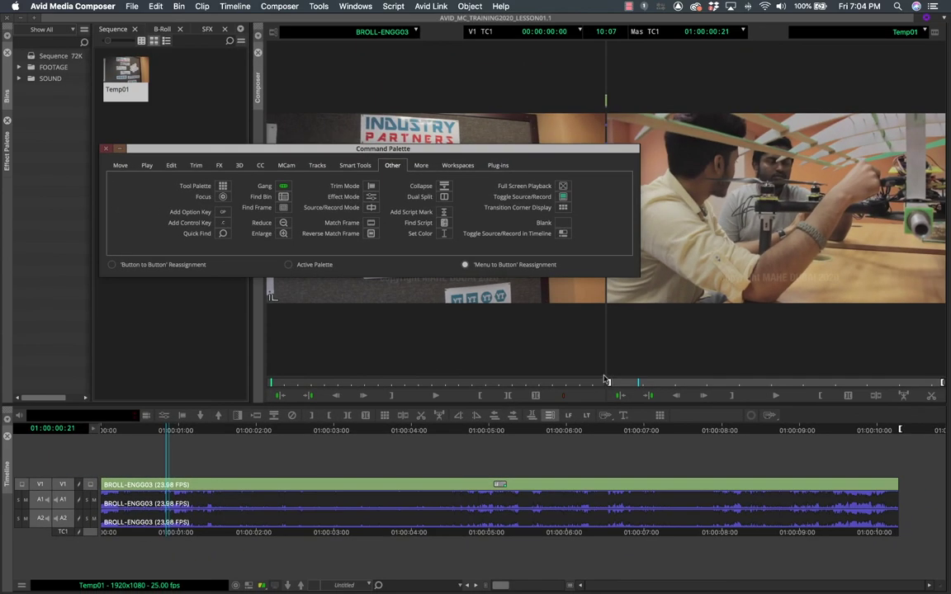
Switch the Command Palette to 'Button to Button' Reassignment and move the palette higher over the Composer
click(137, 261)
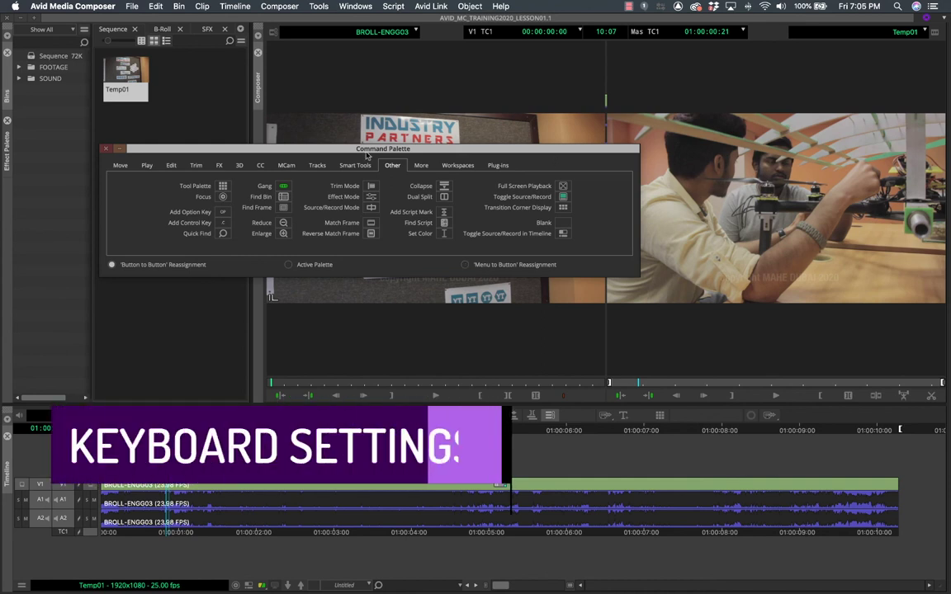
drag(368, 156, 519, 110)
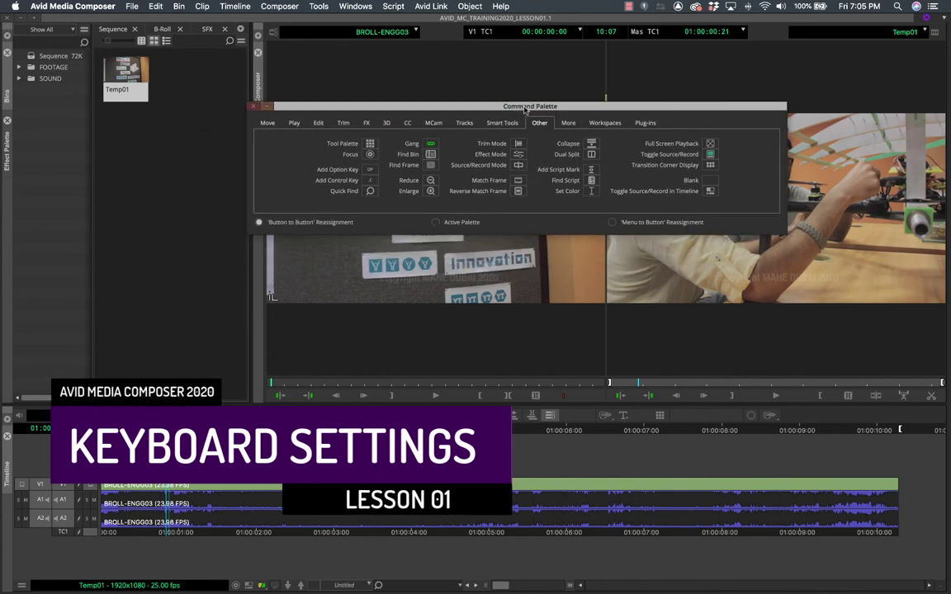
mouse_move(472, 107)
mouse_down()
mouse_move(450, 97)
mouse_move(476, 101)
mouse_up()
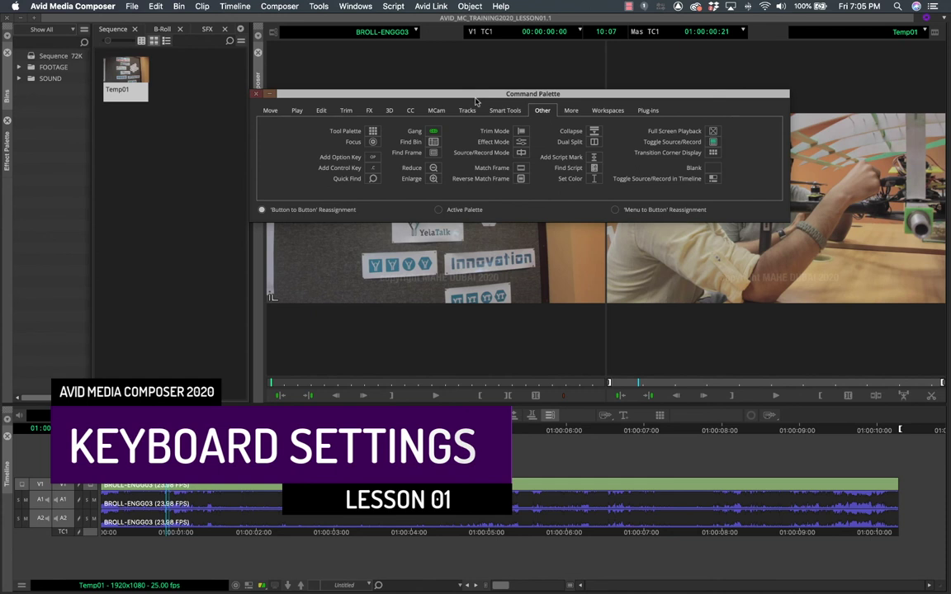
Open the Settings window and move it over the Composer so its user settings list is within reach
click(132, 6)
click(136, 190)
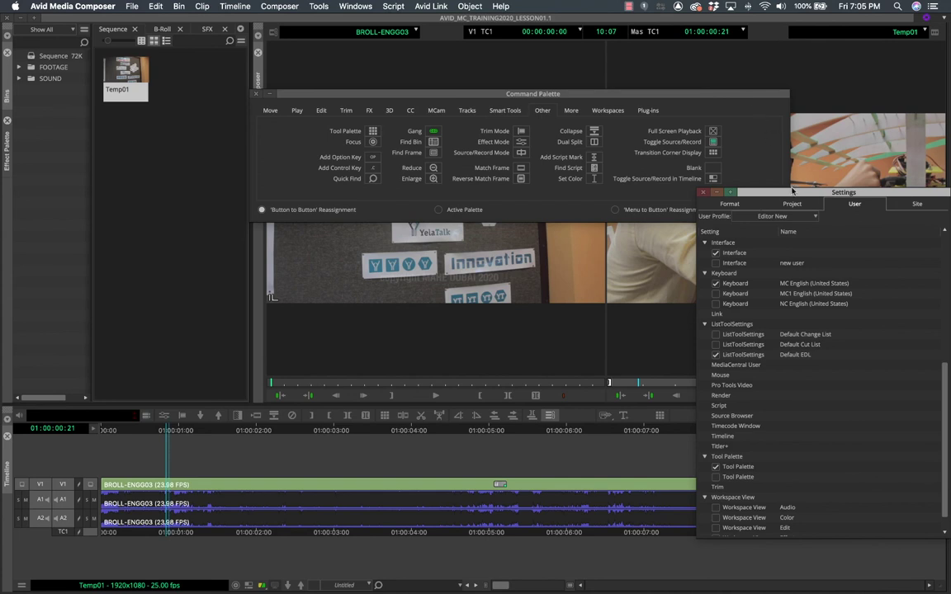
drag(792, 190, 602, 76)
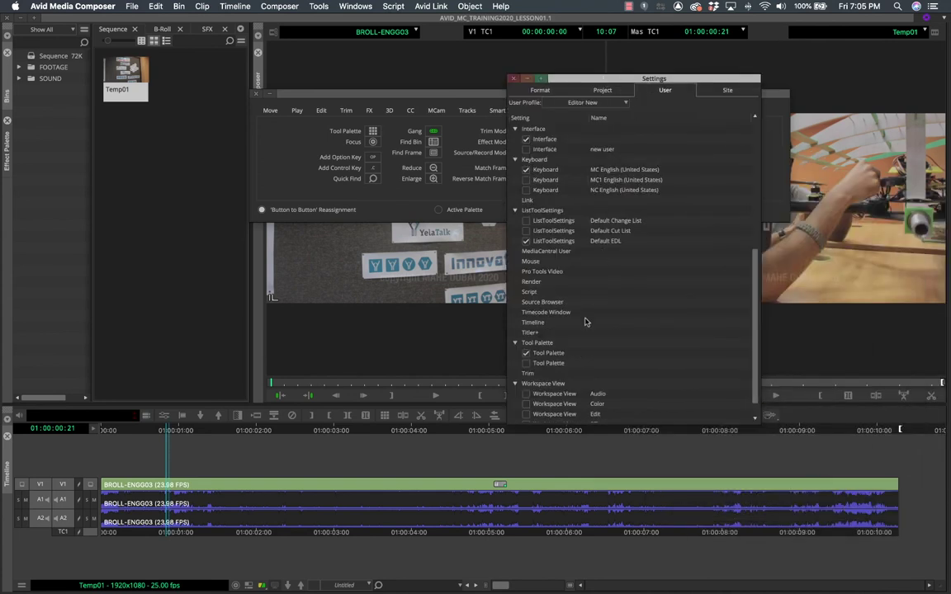
Duplicate the active MC English (United States) keyboard setting and rename the active original as "my keyboard"
click(535, 210)
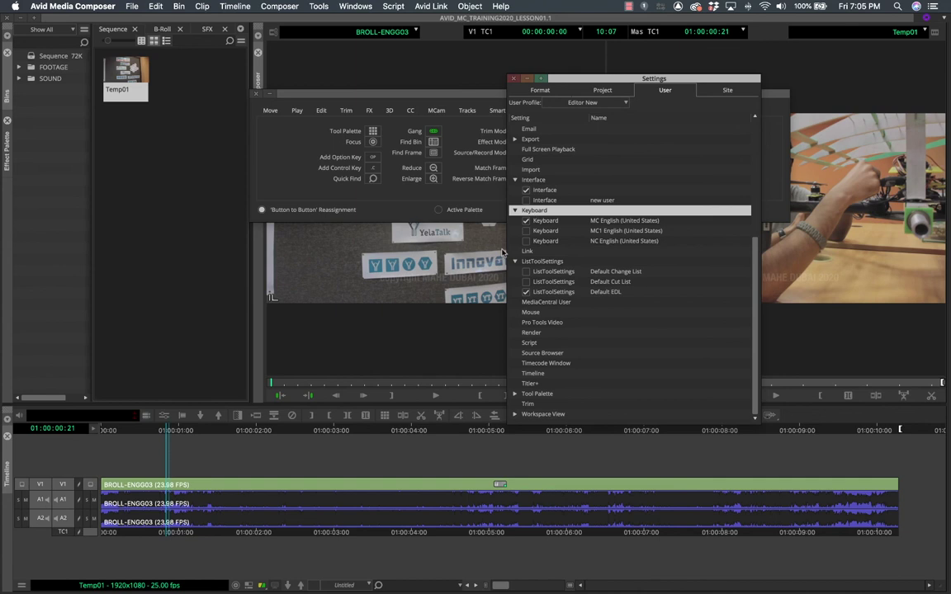
click(546, 221)
right_click(545, 221)
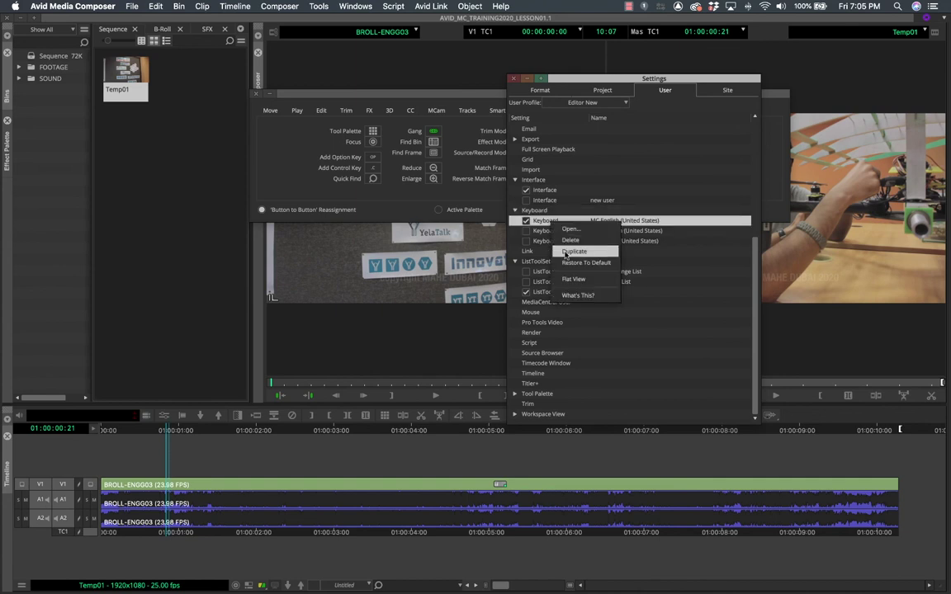
click(566, 253)
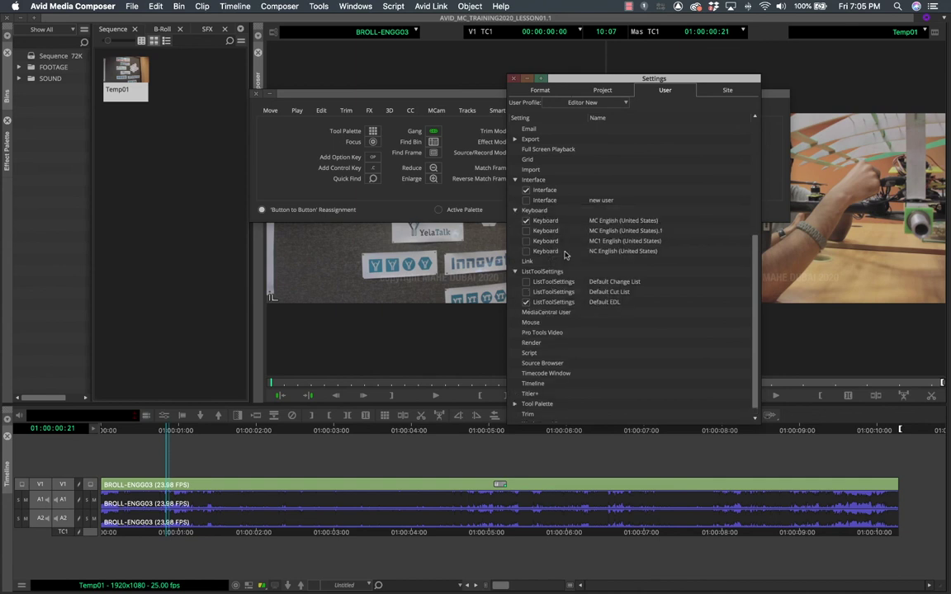
click(628, 222)
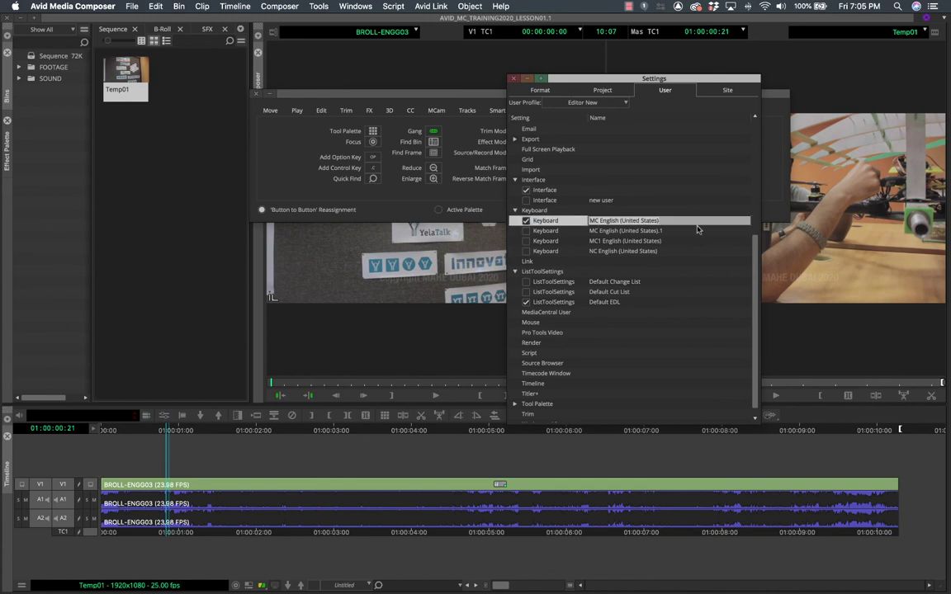
text(my keyboard)
key(Return)
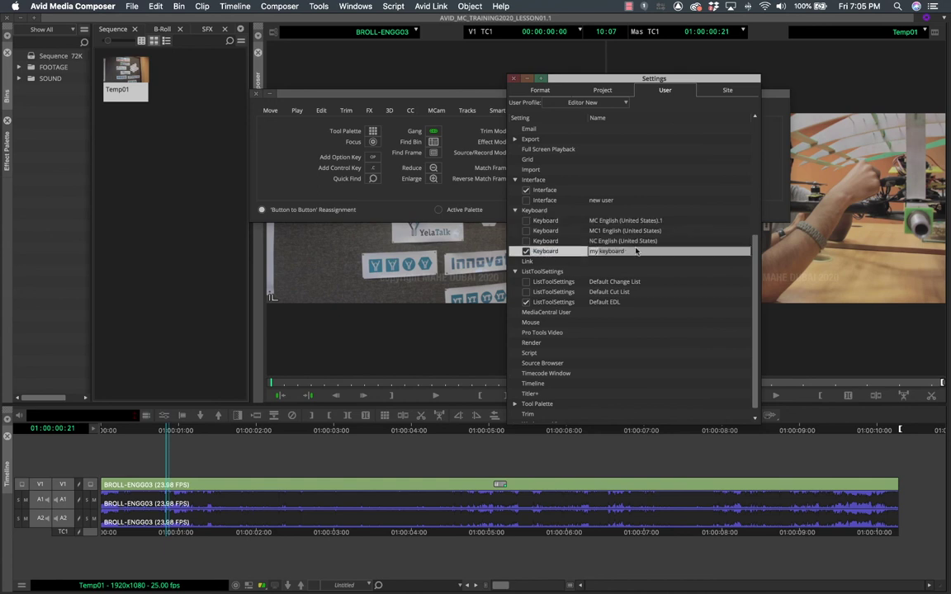
Open the "my keyboard" layout and arrange it below the Command Palette so both windows are fully accessible
click(547, 231)
double_click(542, 251)
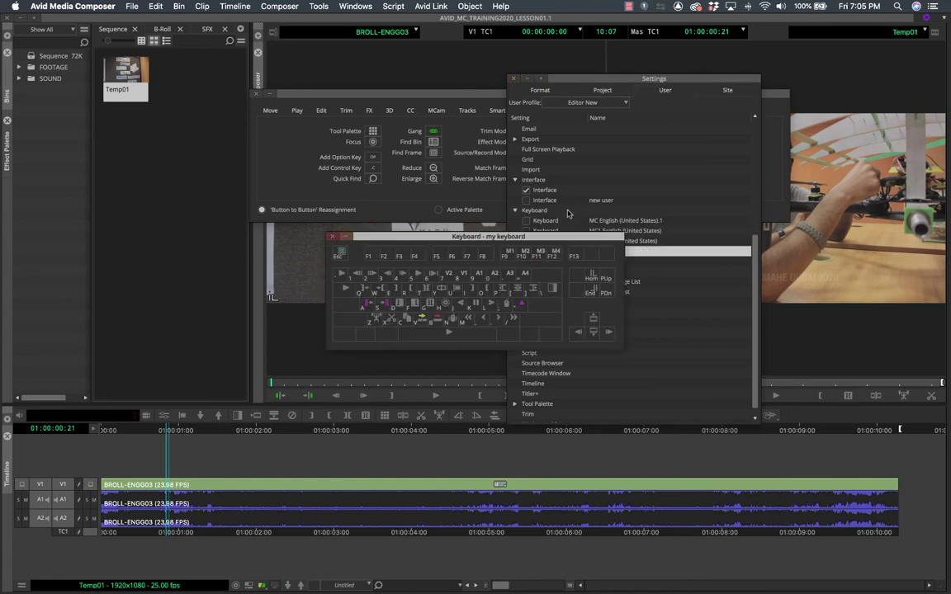
drag(476, 238, 574, 296)
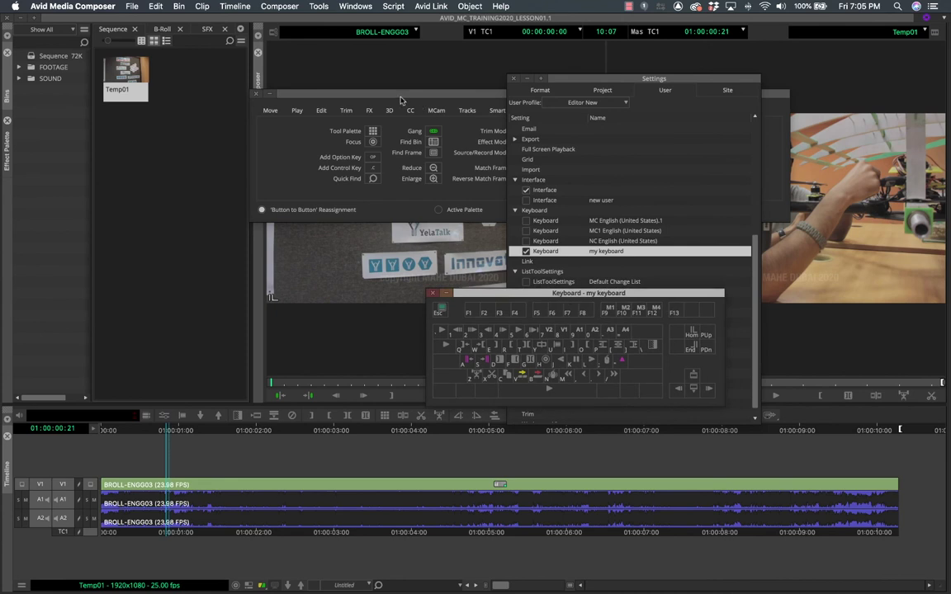
click(362, 92)
drag(496, 94, 531, 140)
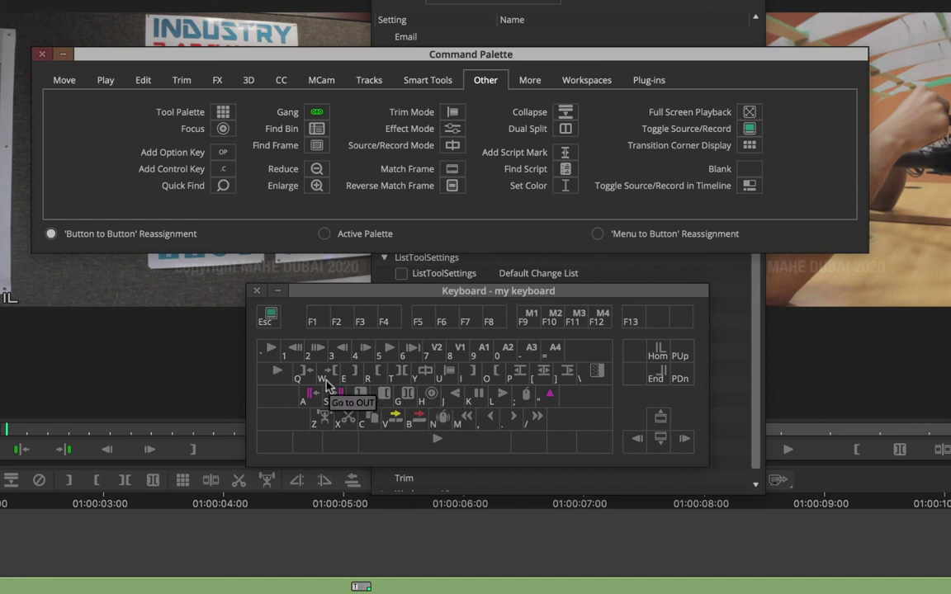
Examine the Shift layer of the "my keyboard" layout for assigned and free keys
click(477, 290)
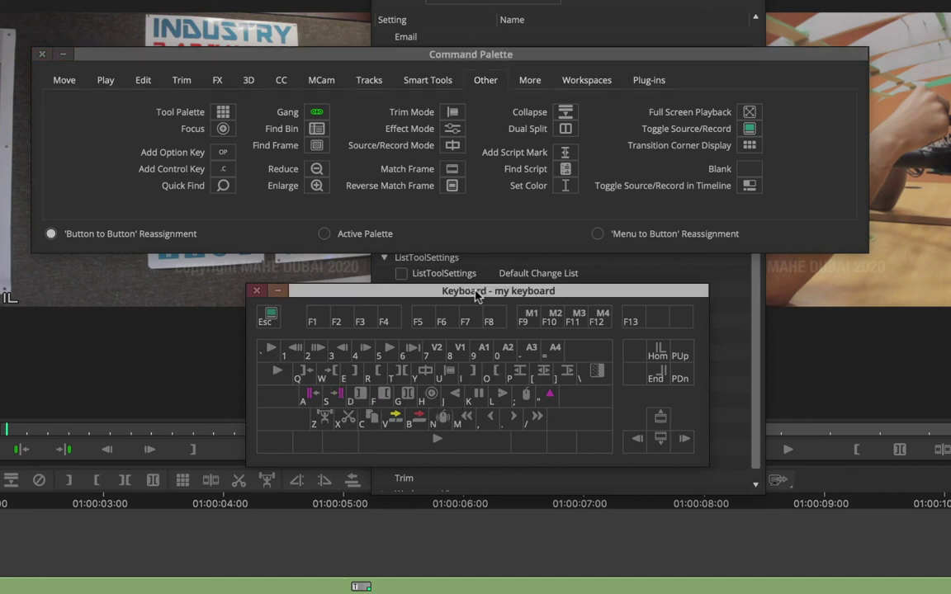
key(shift)
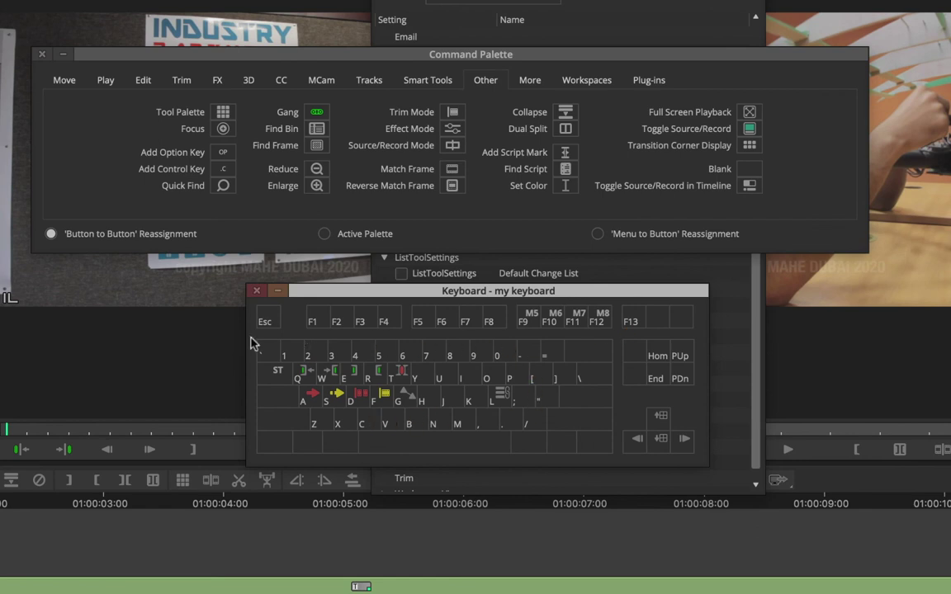
key(shift)
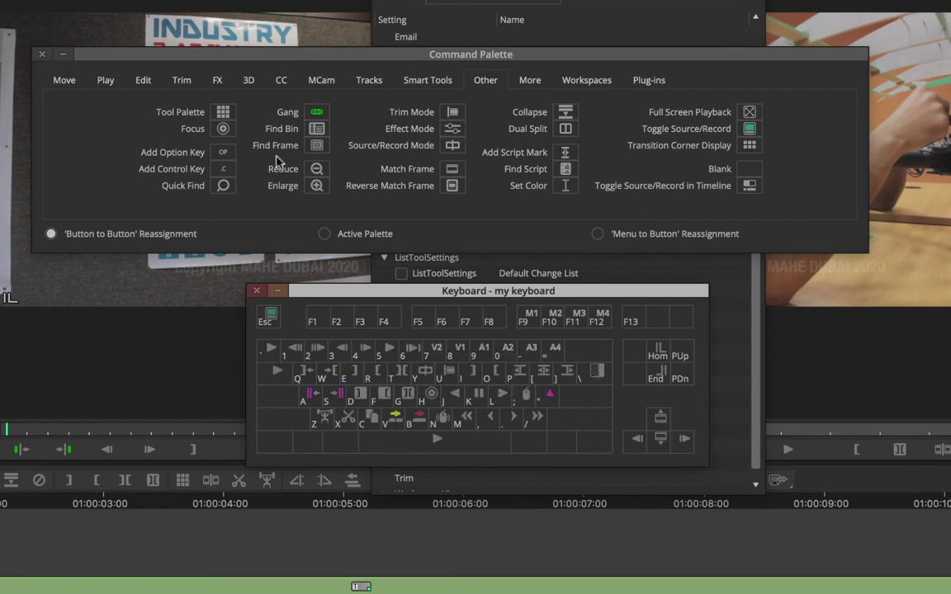
Assign the Extend command from the Trim commands to Shift+I in the "my keyboard" layout and check the Shift layer
click(182, 85)
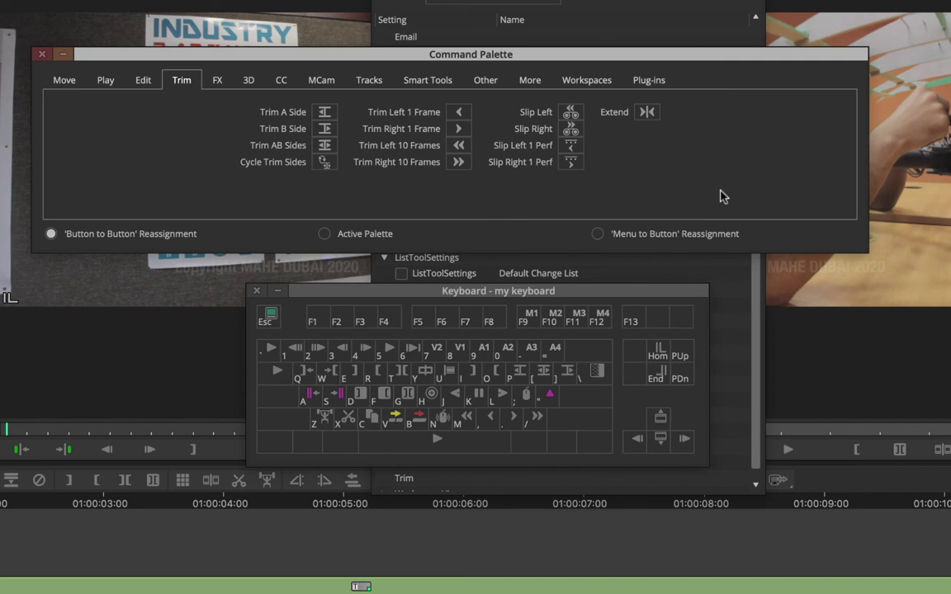
key(shift)
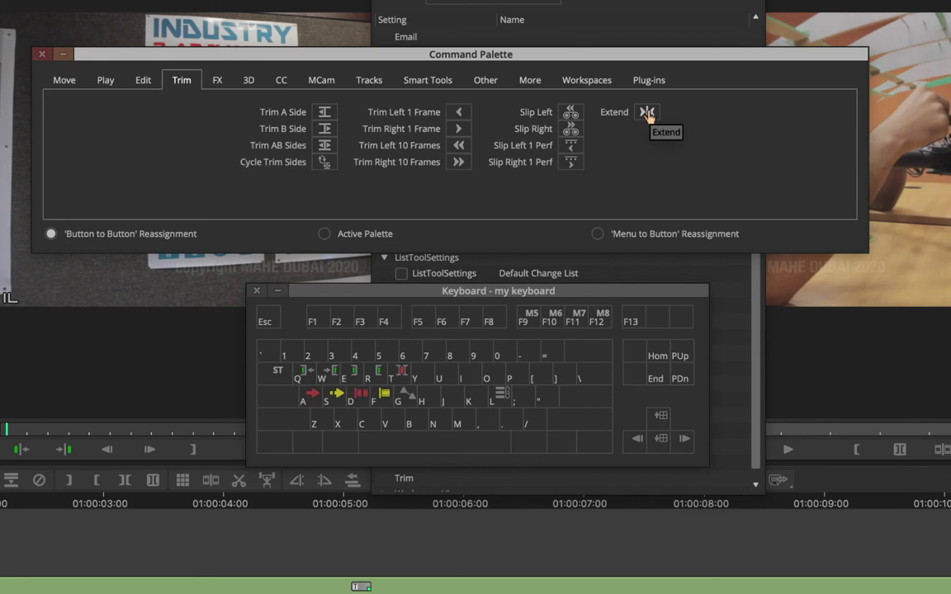
drag(646, 115, 471, 379)
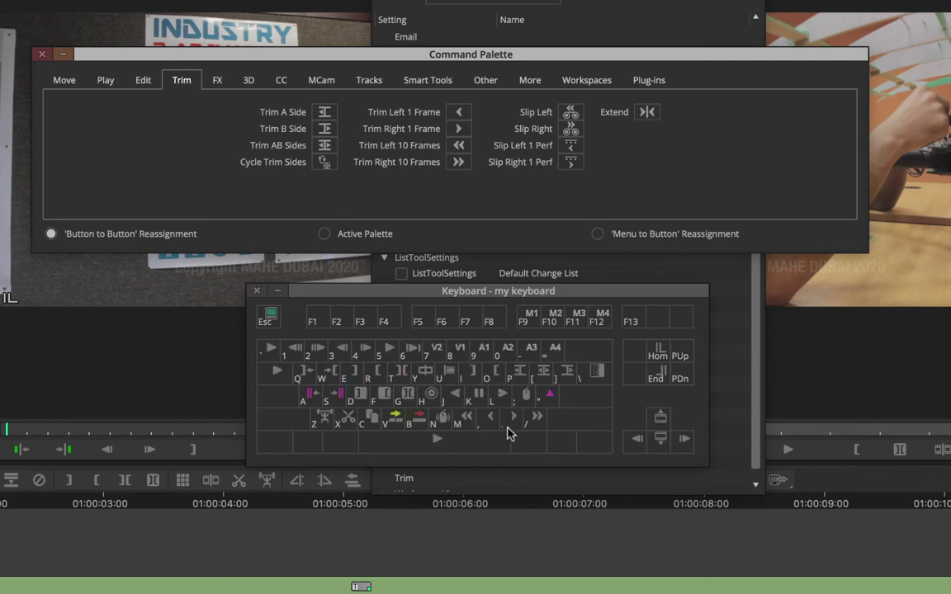
key(shift)
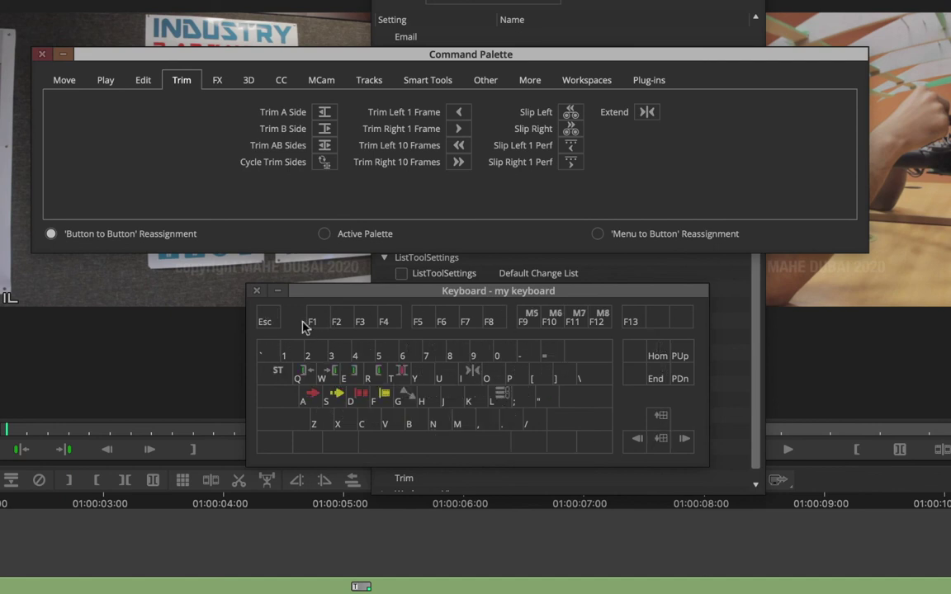